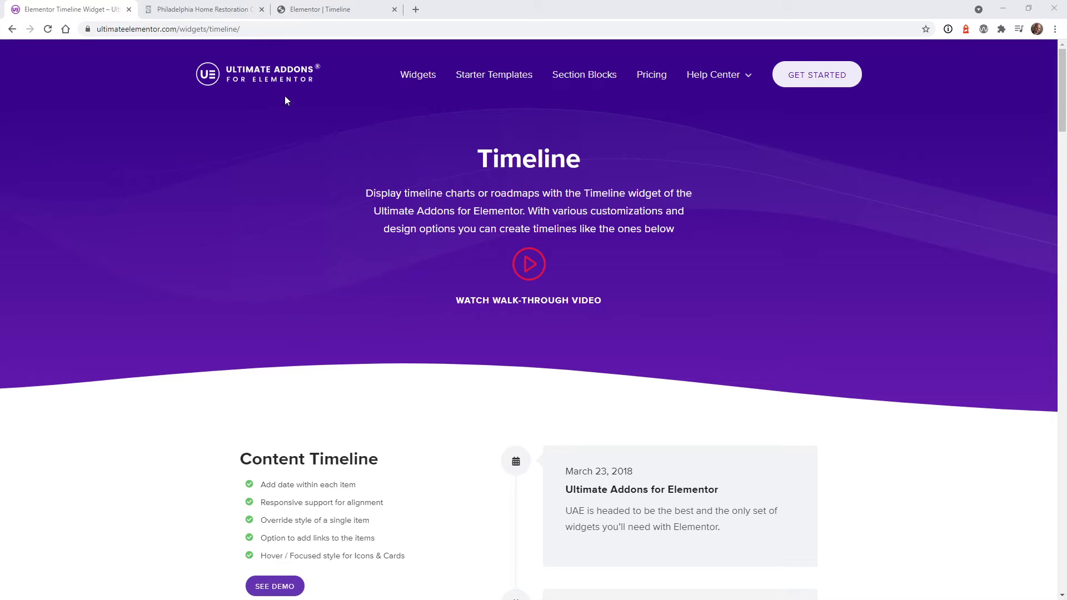
- Look through the site's widget list to locate Timeline among the creativity widgets, and close the list
{"action": "left_click", "coordinate": [409, 82]}
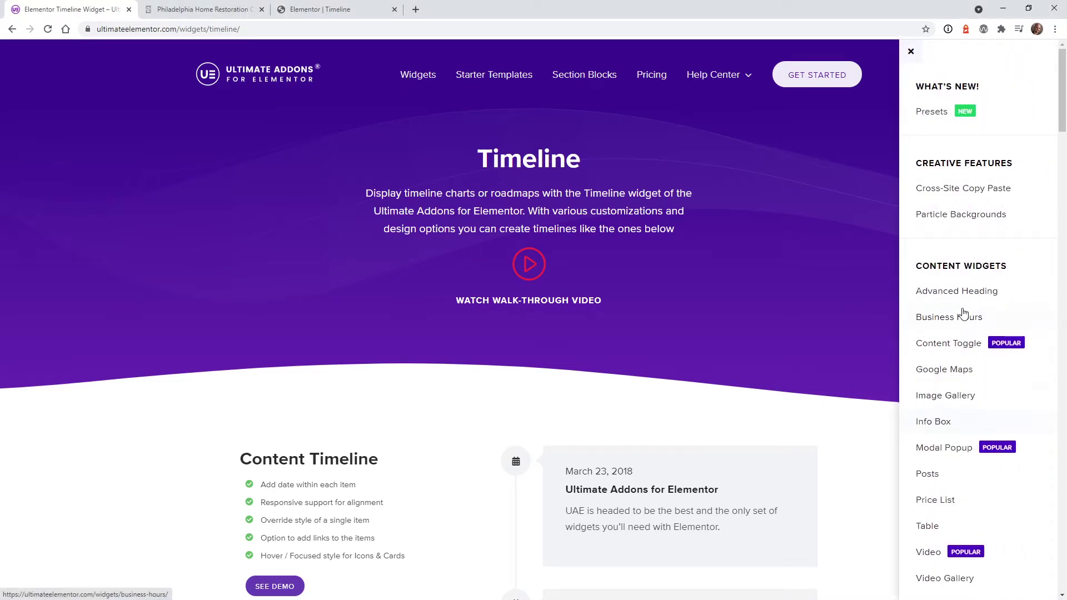
{"action": "scroll", "coordinate": [953, 328], "scroll_direction": "down", "scroll_amount": 7}
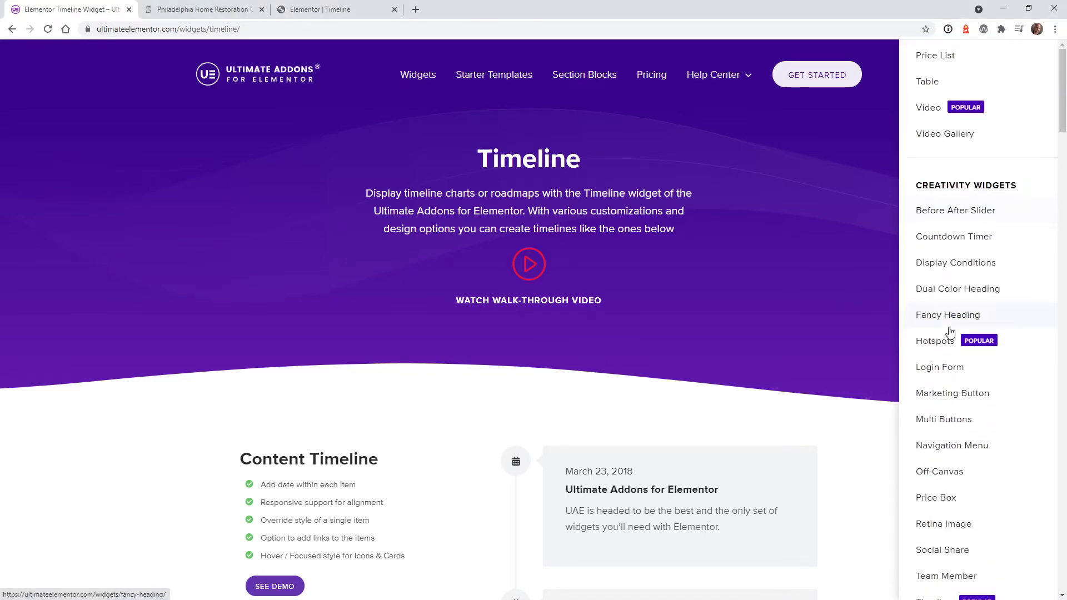
{"action": "scroll", "coordinate": [947, 351], "scroll_direction": "down", "scroll_amount": 3}
{"action": "scroll", "coordinate": [947, 353], "scroll_direction": "down", "scroll_amount": 2}
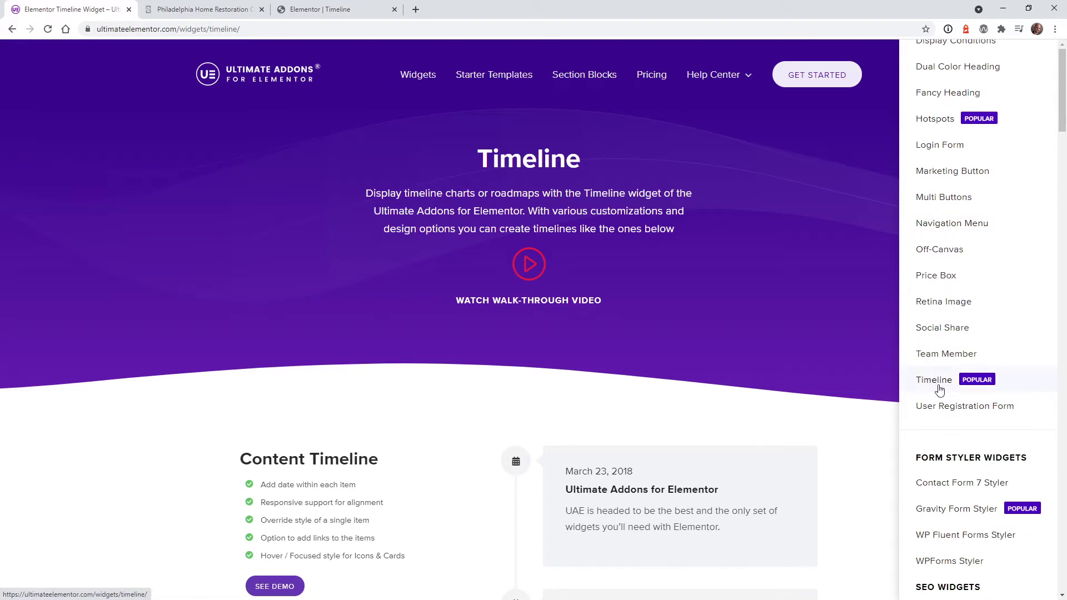
{"action": "left_click", "coordinate": [179, 398]}
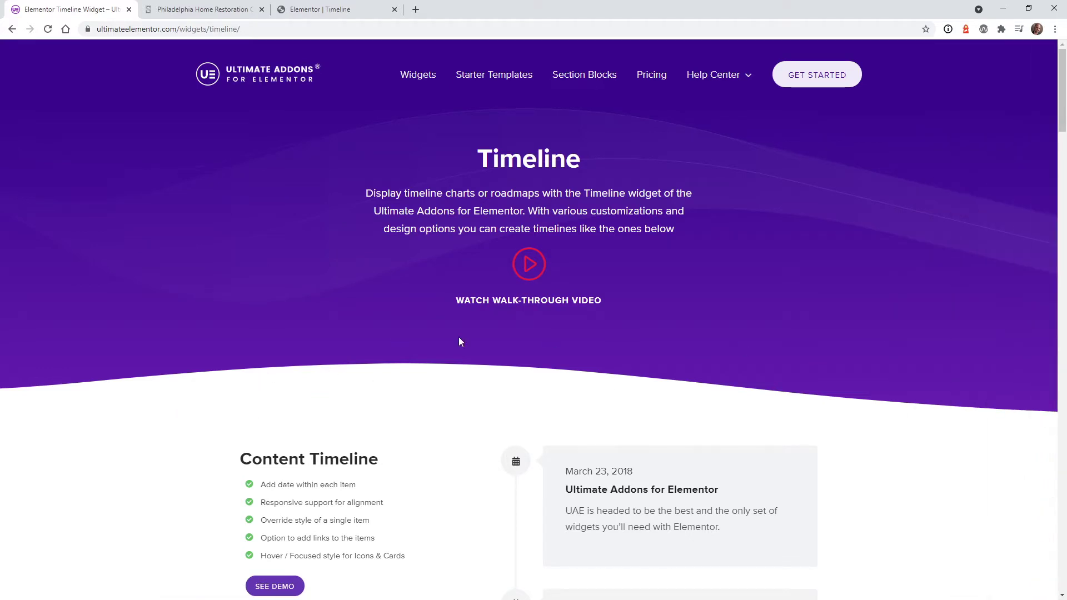
- Examine the Content Timeline and Posts Timeline feature lists and the demo timelines on the Timeline widget page
{"action": "scroll", "coordinate": [467, 294], "scroll_direction": "down", "scroll_amount": 4}
{"action": "scroll", "coordinate": [593, 333], "scroll_direction": "down", "scroll_amount": 2}
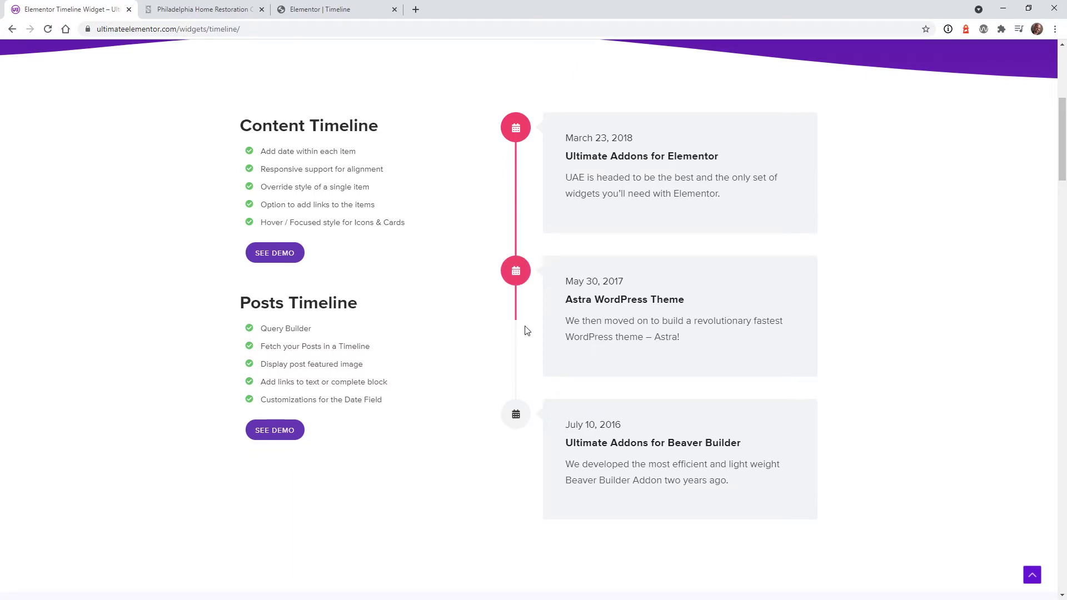
{"action": "scroll", "coordinate": [523, 327], "scroll_direction": "down", "scroll_amount": 2}
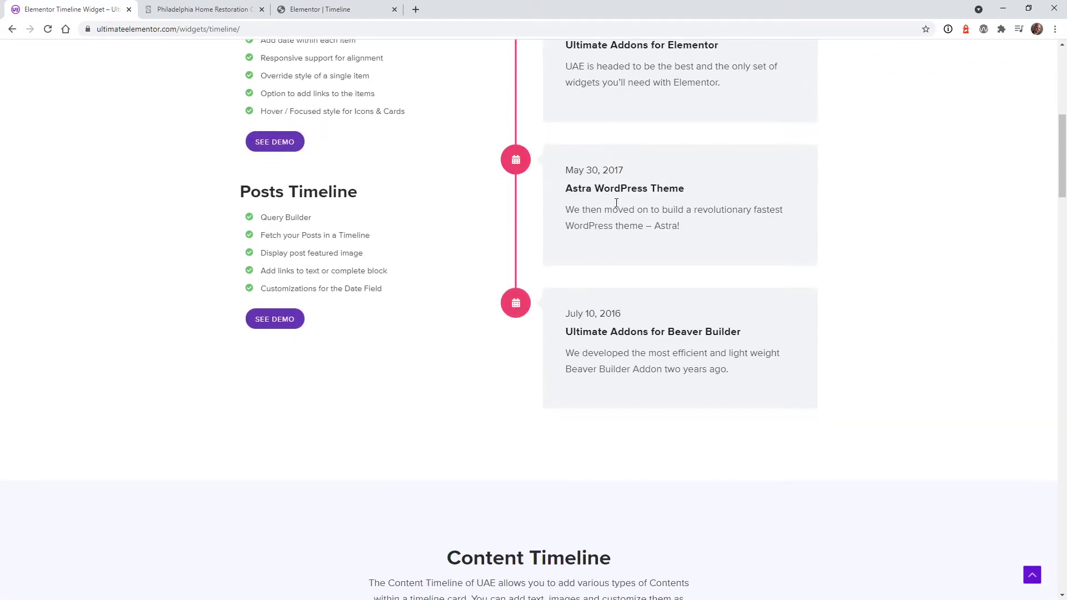
{"action": "scroll", "coordinate": [639, 191], "scroll_direction": "down", "scroll_amount": 2}
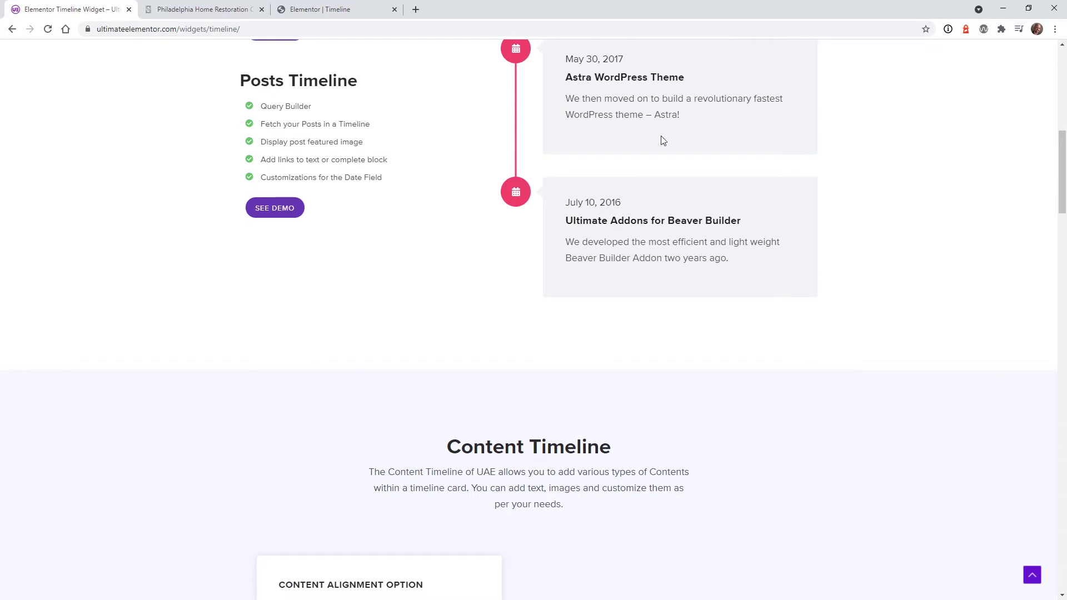
{"action": "scroll", "coordinate": [661, 205], "scroll_direction": "up", "scroll_amount": 4}
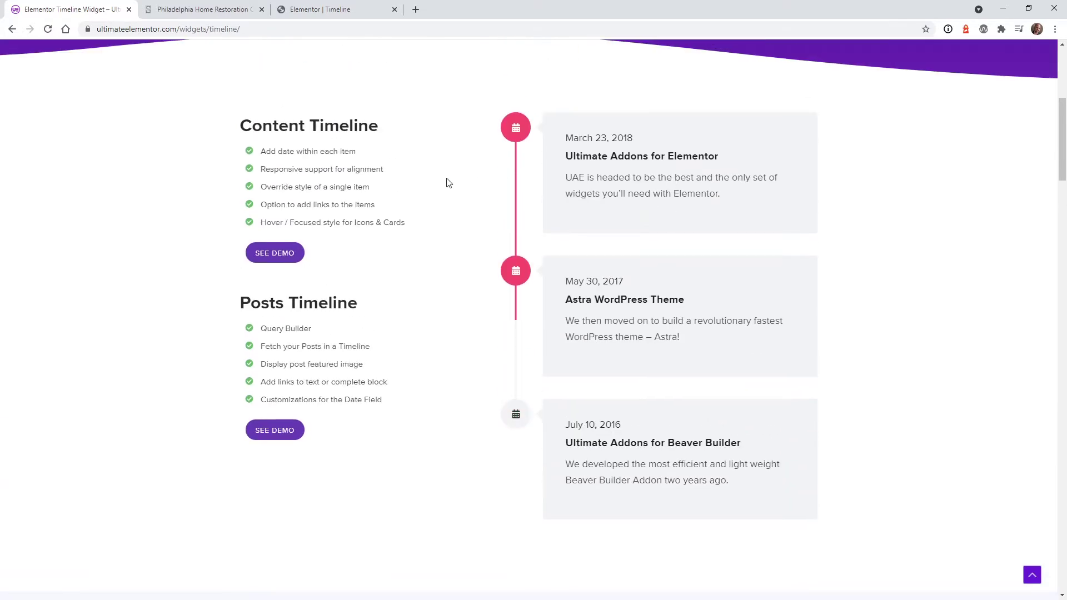
{"action": "scroll", "coordinate": [431, 259], "scroll_direction": "up", "scroll_amount": 2}
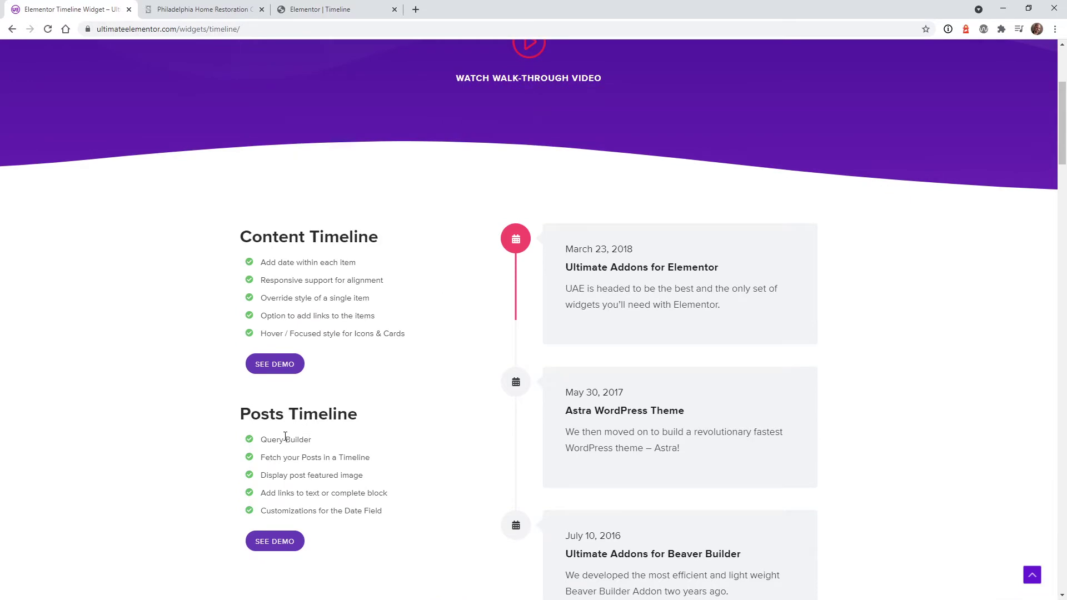
{"action": "left_click_drag", "start_coordinate": [273, 439], "coordinate": [300, 459]}
{"action": "scroll", "coordinate": [331, 485], "scroll_direction": "down", "scroll_amount": 12}
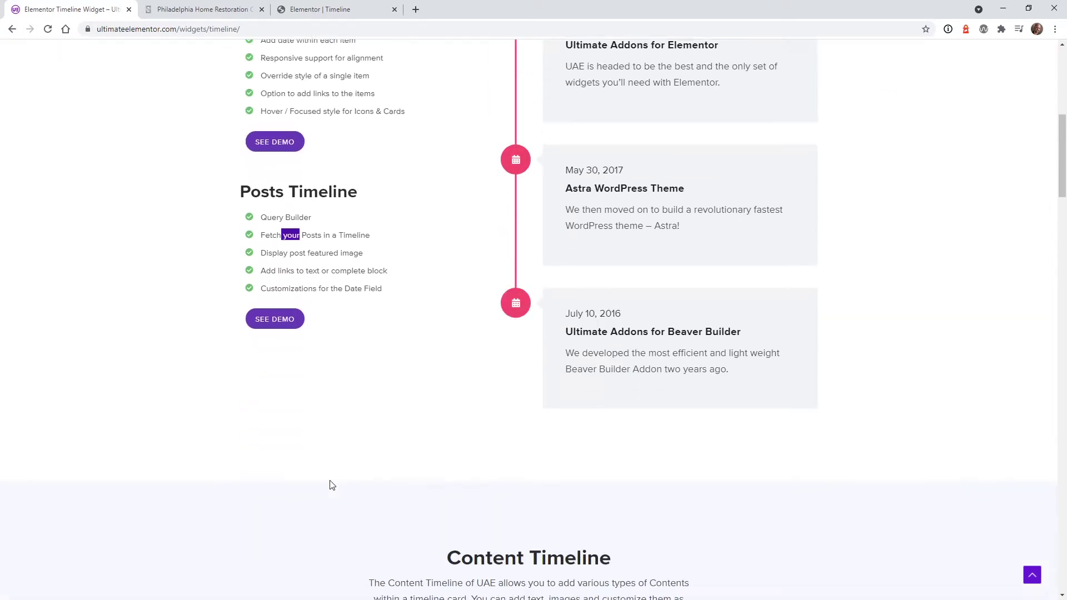
{"action": "scroll", "coordinate": [330, 484], "scroll_direction": "down", "scroll_amount": 6}
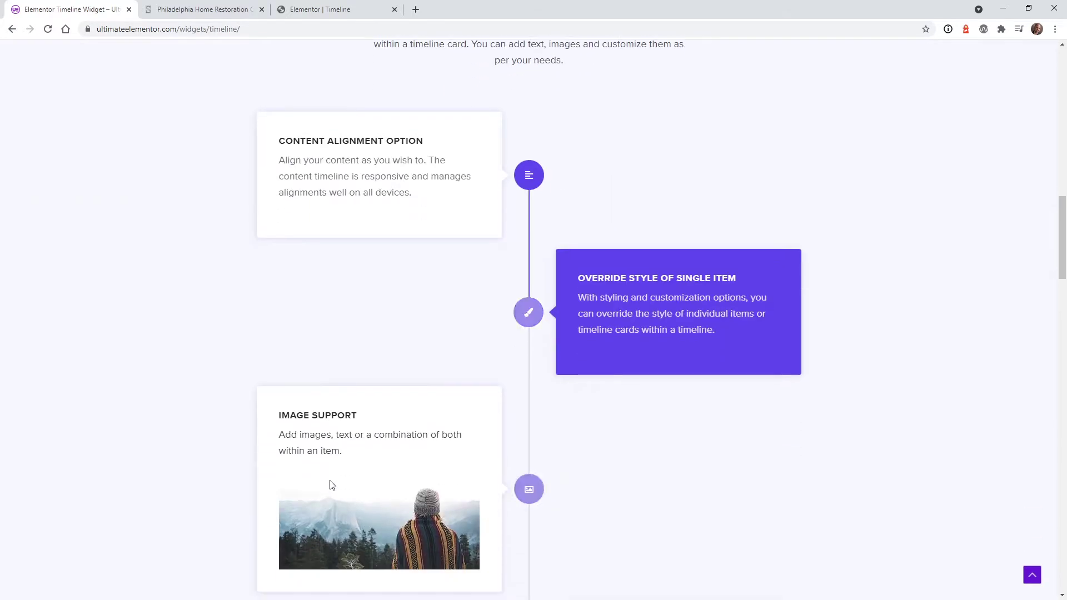
- Switch to the Shay Construction press page and examine its timeline of dated magazine entries
{"action": "key", "text": "ctrl+Tab"}
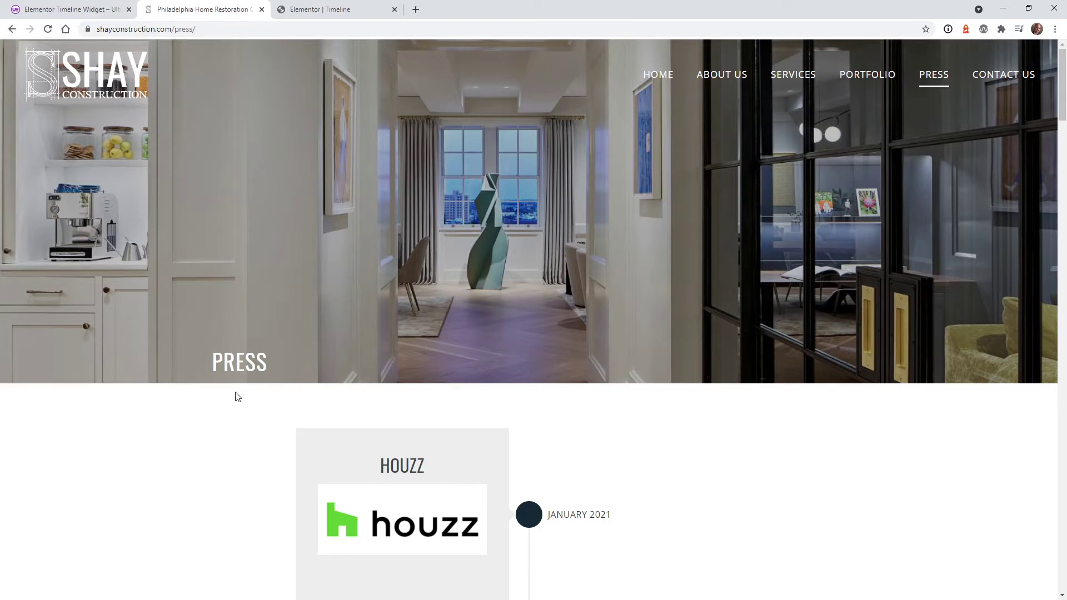
{"action": "scroll", "coordinate": [236, 396], "scroll_direction": "down", "scroll_amount": 4}
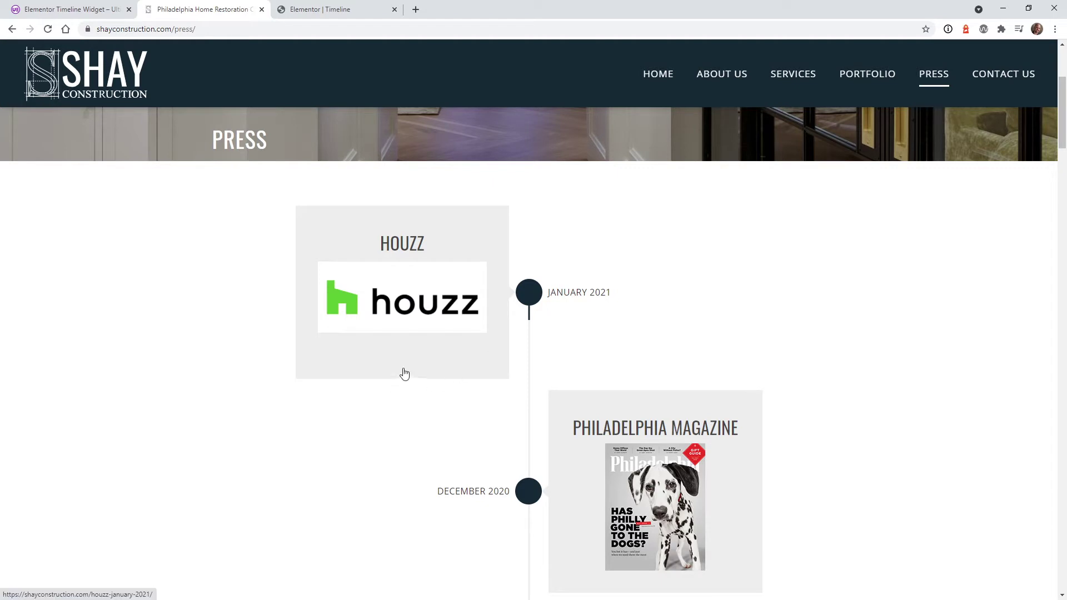
{"action": "scroll", "coordinate": [403, 371], "scroll_direction": "down", "scroll_amount": 4}
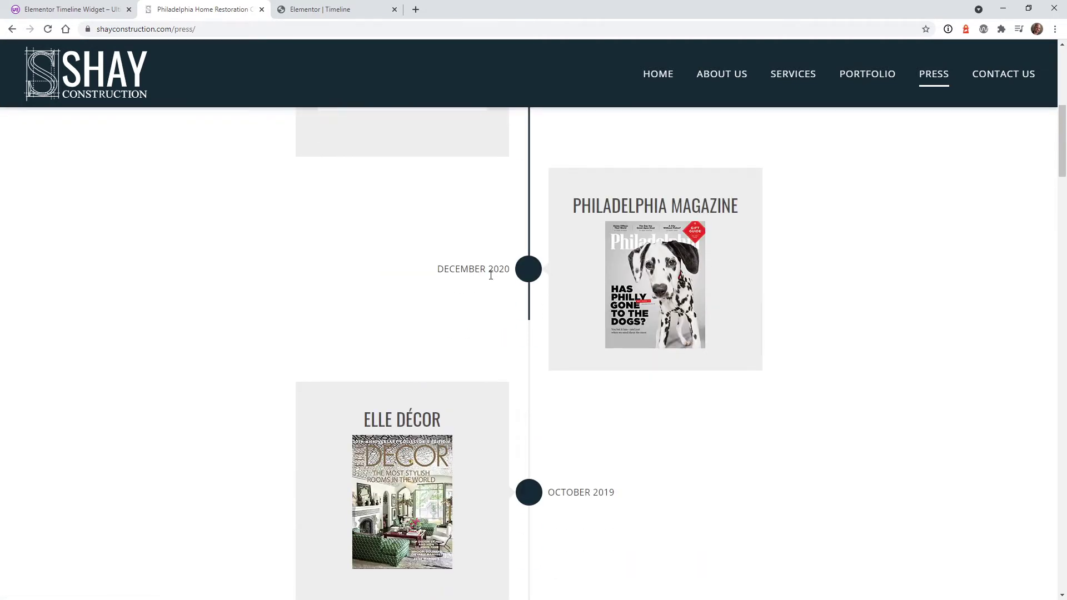
{"action": "scroll", "coordinate": [538, 329], "scroll_direction": "down", "scroll_amount": 2}
{"action": "scroll", "coordinate": [560, 384], "scroll_direction": "down", "scroll_amount": 2}
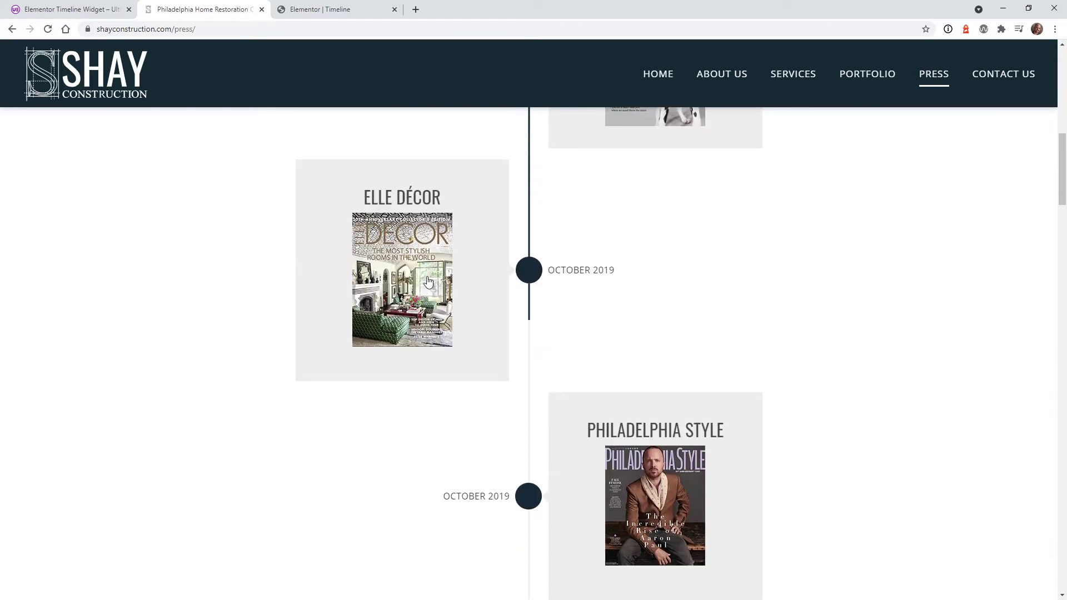
{"action": "scroll", "coordinate": [649, 456], "scroll_direction": "down", "scroll_amount": 4}
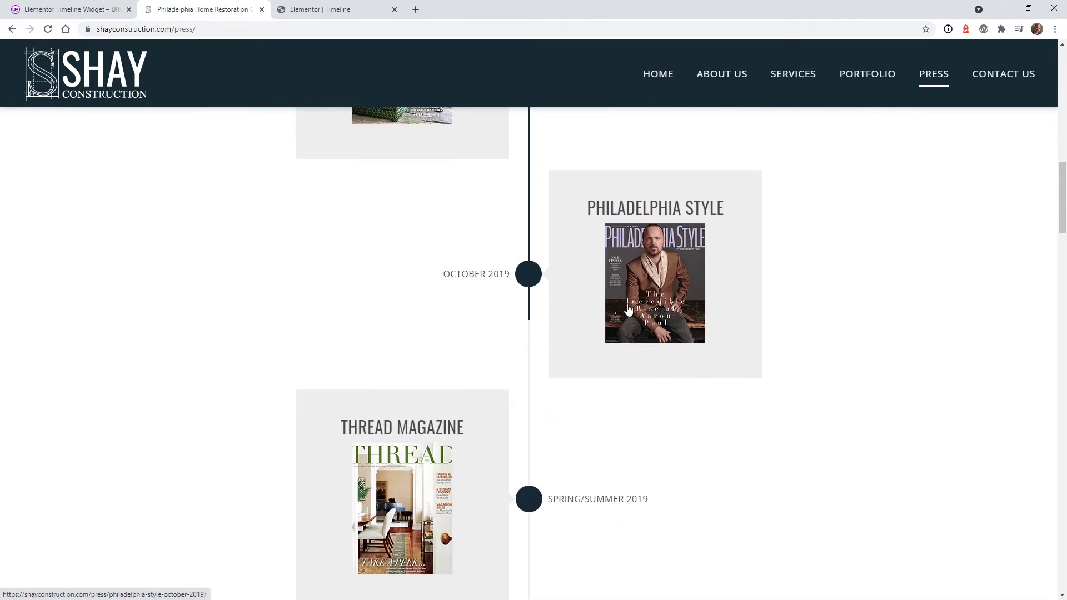
{"action": "scroll", "coordinate": [629, 308], "scroll_direction": "down", "scroll_amount": 2}
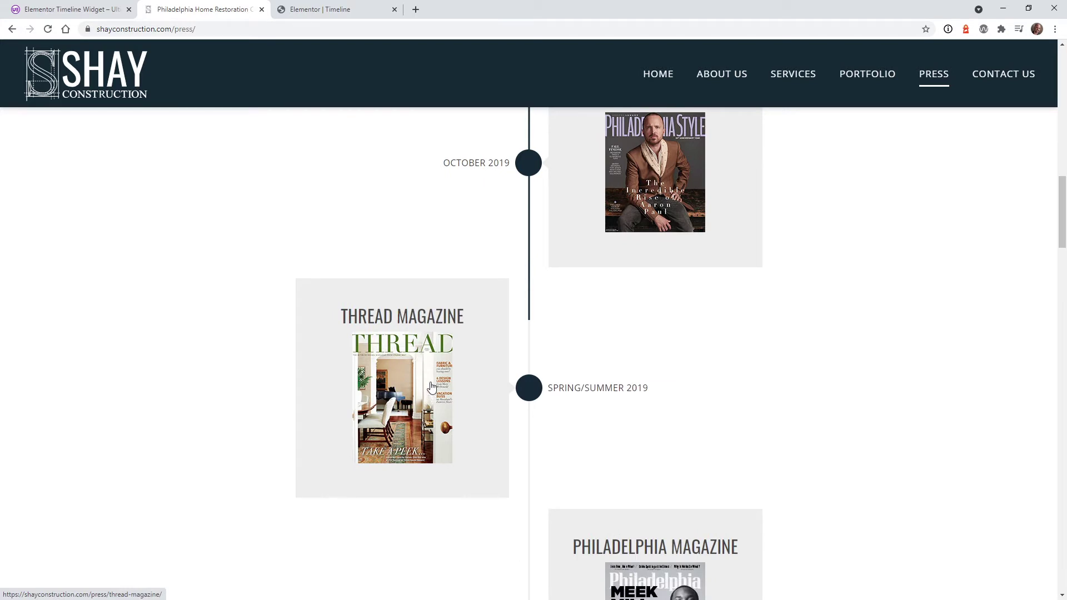
{"action": "scroll", "coordinate": [431, 389], "scroll_direction": "down", "scroll_amount": 2}
{"action": "scroll", "coordinate": [432, 391], "scroll_direction": "down", "scroll_amount": 2}
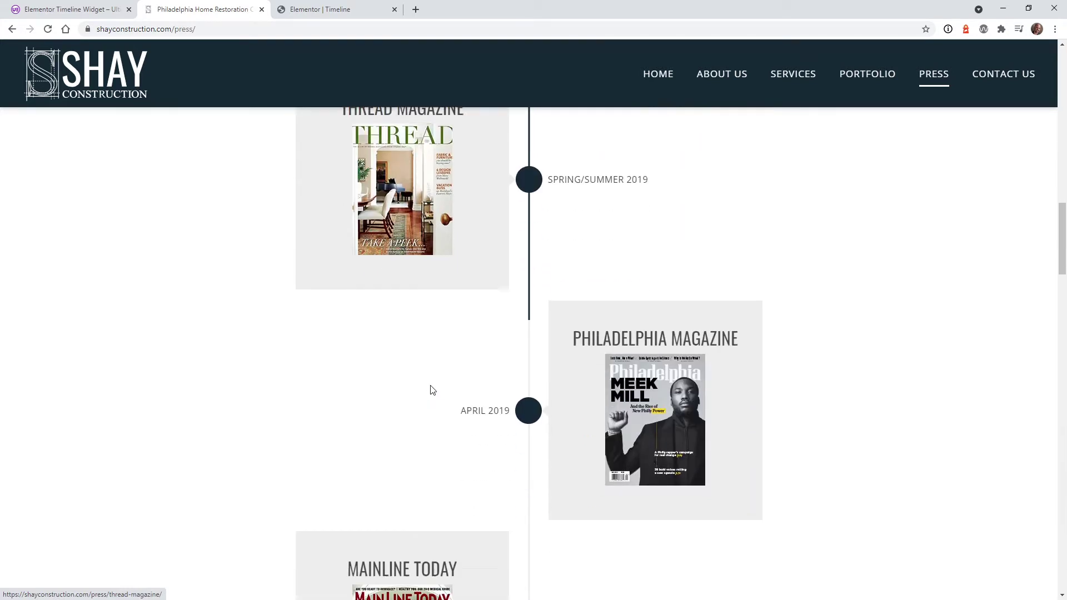
- Open the April 2019 Philadelphia Magazine entry from the timeline, examine its article details, and return to the press page
{"action": "scroll", "coordinate": [432, 389], "scroll_direction": "up", "scroll_amount": 2}
{"action": "left_click", "coordinate": [641, 482]}
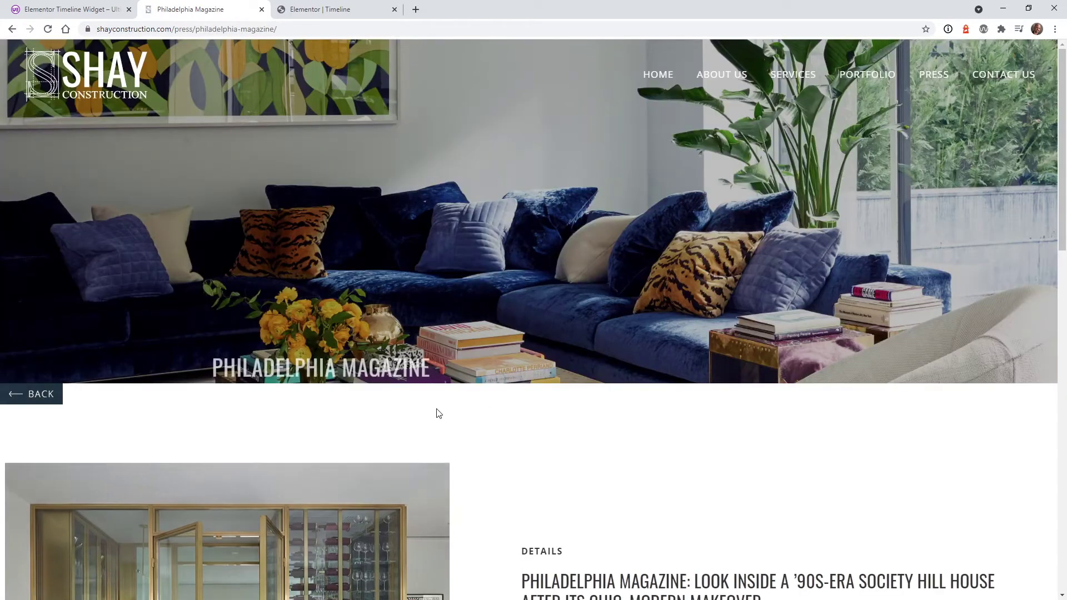
{"action": "scroll", "coordinate": [437, 417], "scroll_direction": "down", "scroll_amount": 2}
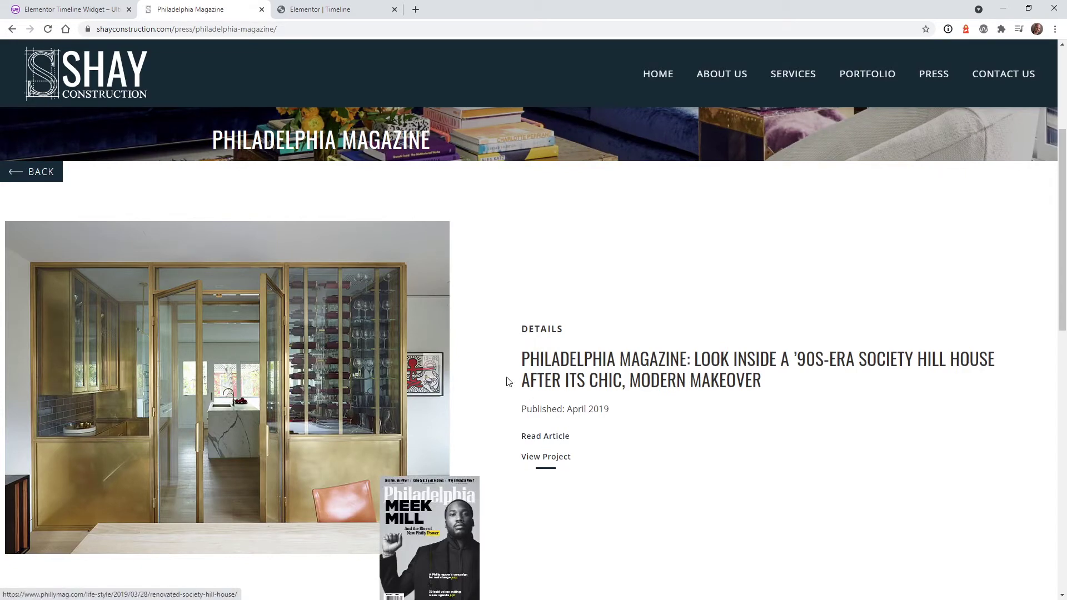
{"action": "scroll", "coordinate": [506, 381], "scroll_direction": "down", "scroll_amount": 4}
{"action": "key", "text": "alt+Left"}
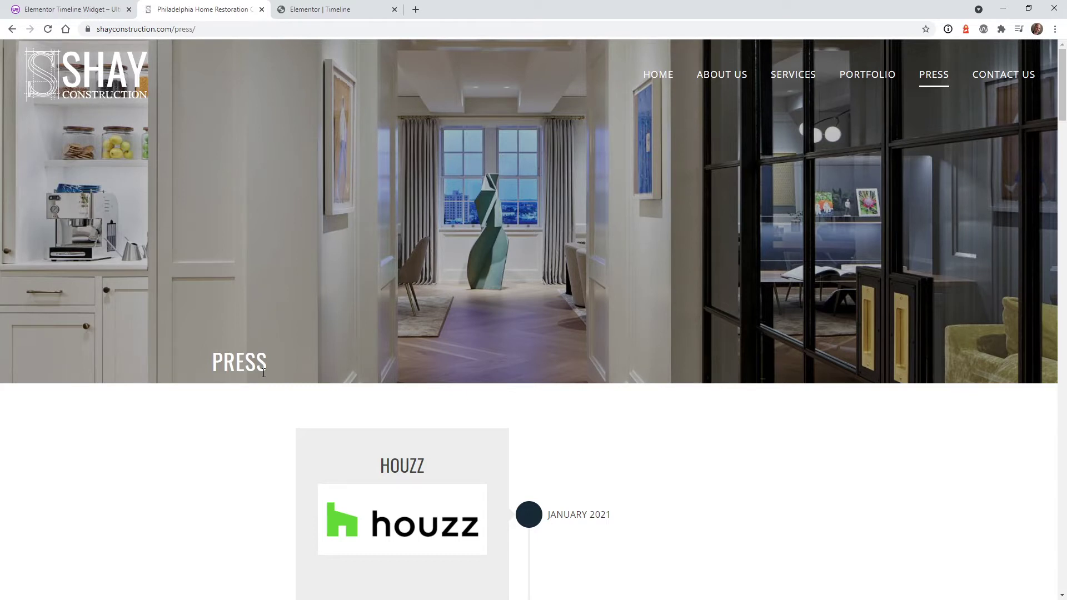
- In the Elementor page editor, find the Timeline widget with the search term "time" and add it to the empty section
{"action": "key", "text": "ctrl+Tab"}
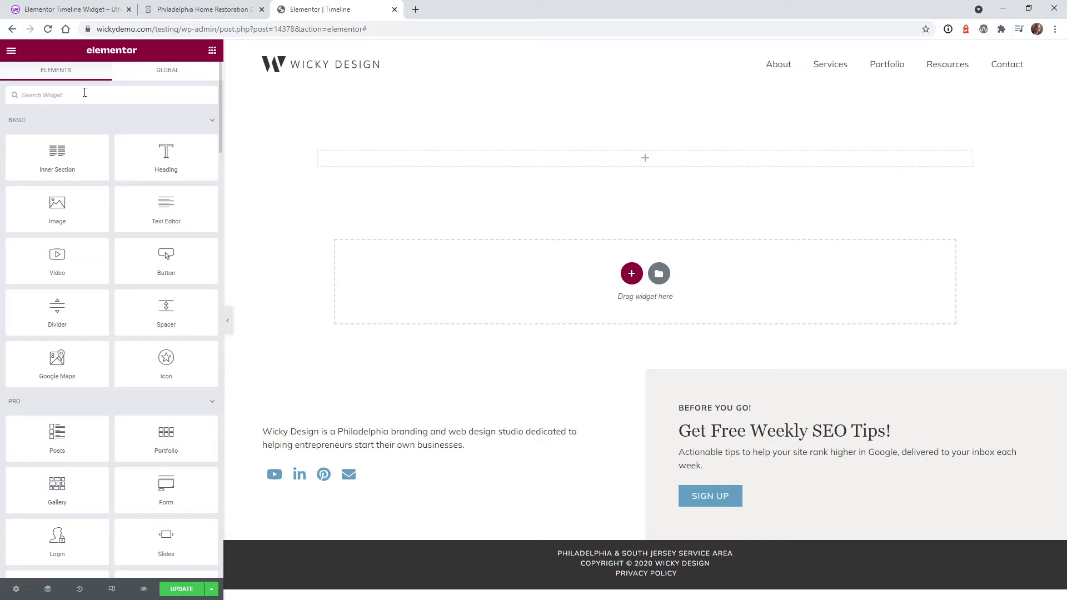
{"action": "type", "text": "time"}
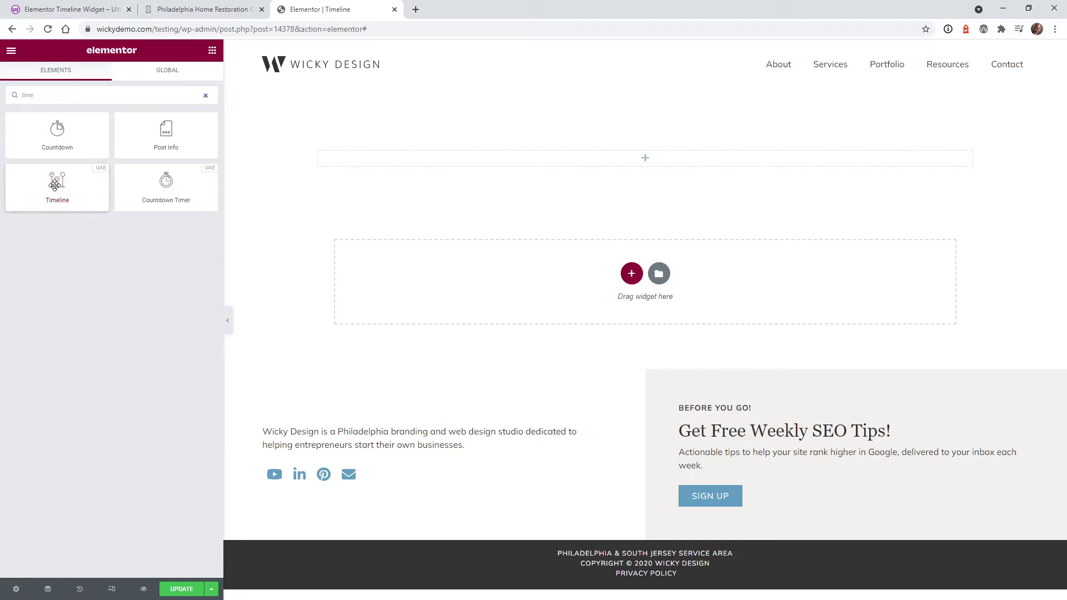
{"action": "left_click_drag", "start_coordinate": [55, 190], "coordinate": [407, 161]}
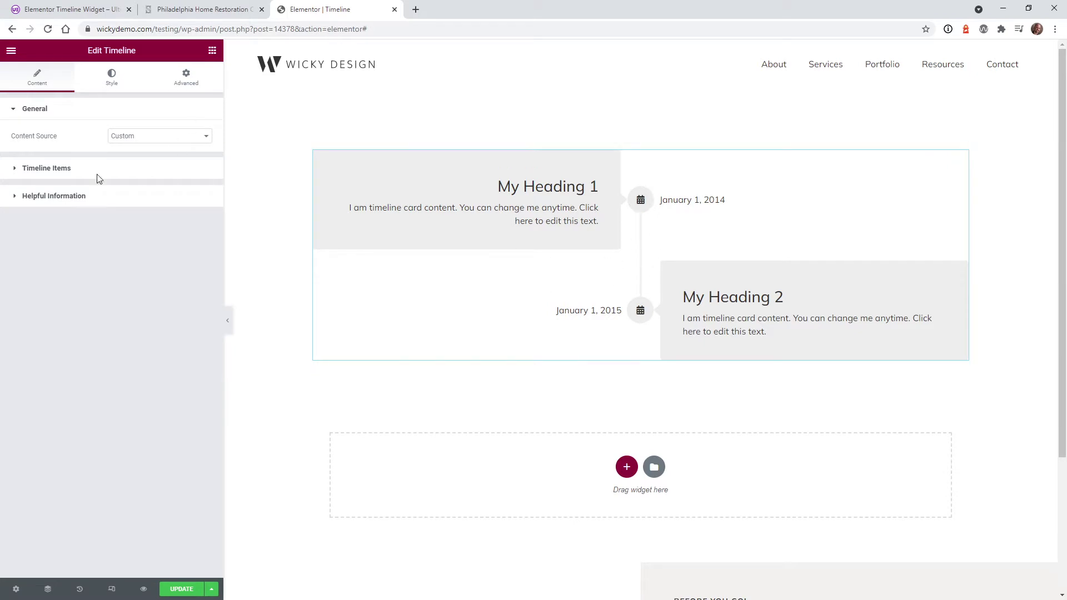
- Try Posts as the timeline's content source and return it to Custom
{"action": "left_click", "coordinate": [111, 139]}
{"action": "left_click", "coordinate": [126, 154]}
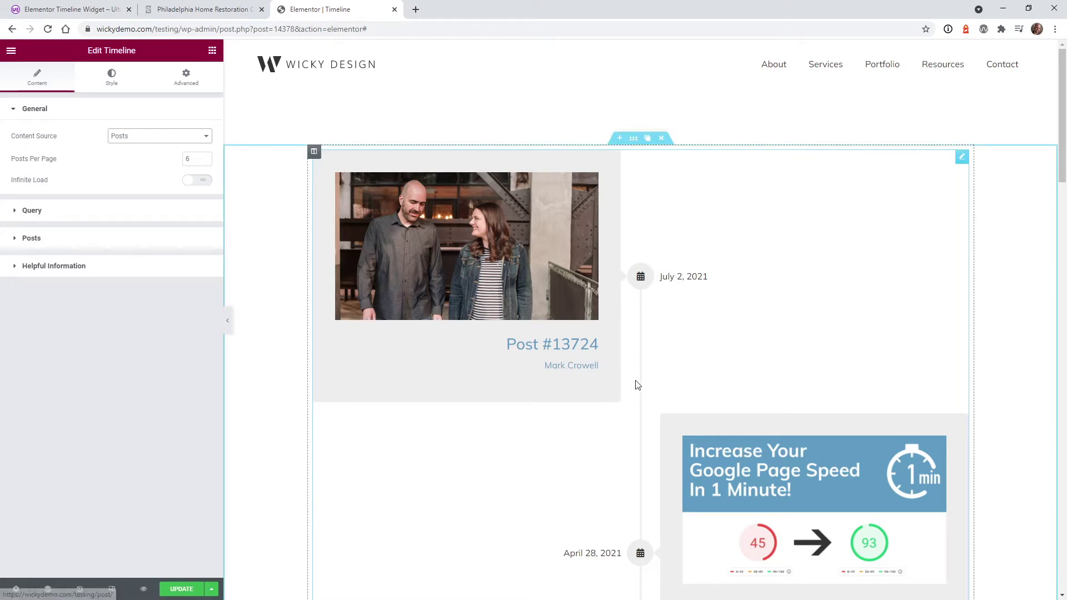
{"action": "left_click", "coordinate": [161, 141]}
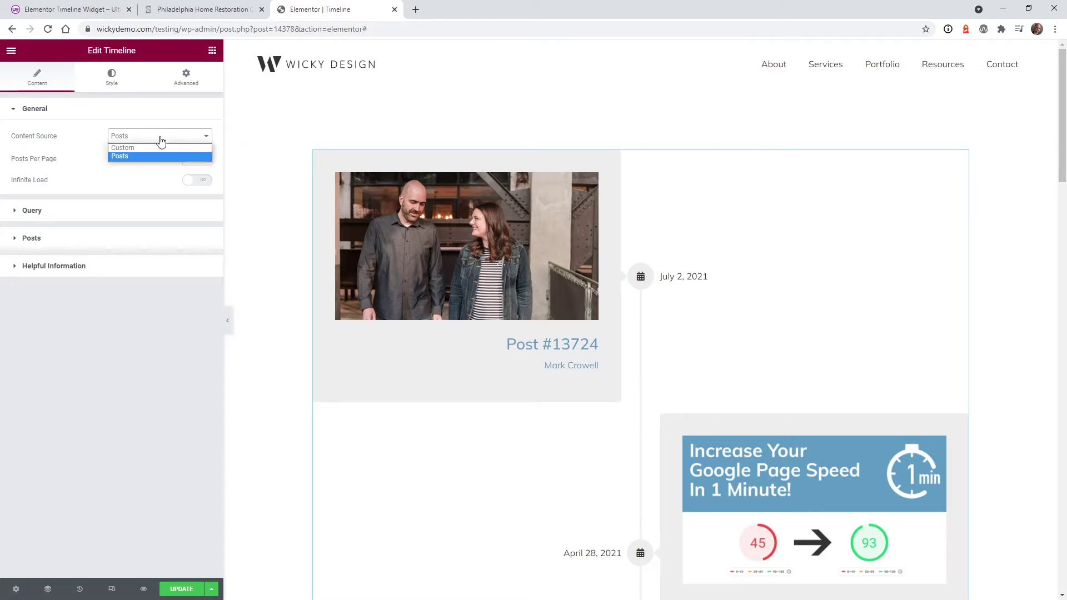
{"action": "left_click", "coordinate": [156, 148]}
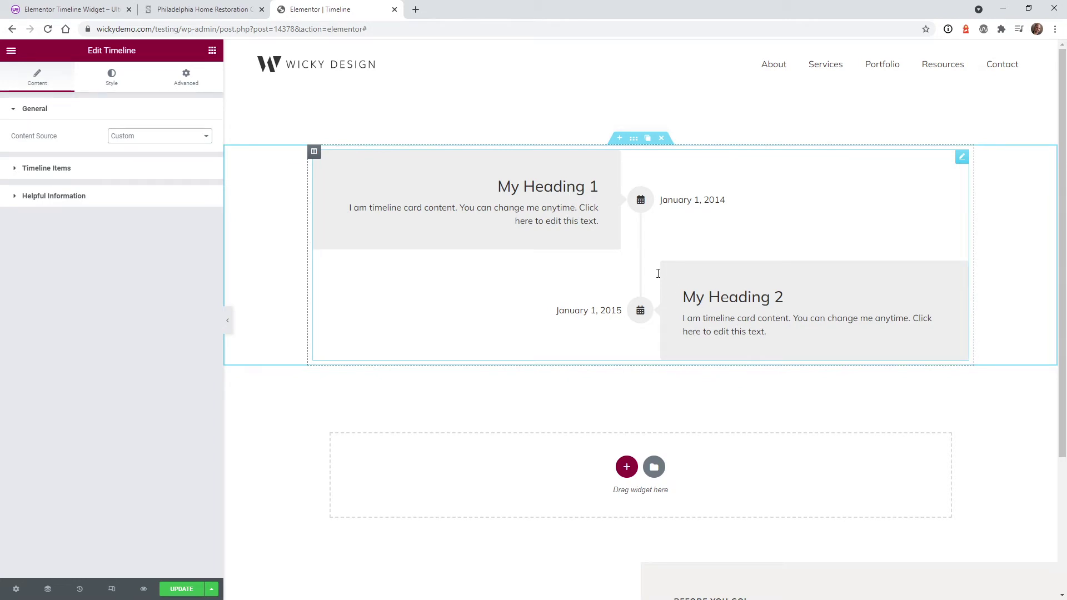
- Review the content fields of the January 1, 2014 timeline item and enable Override Global Settings in its style options
{"action": "left_click", "coordinate": [59, 168]}
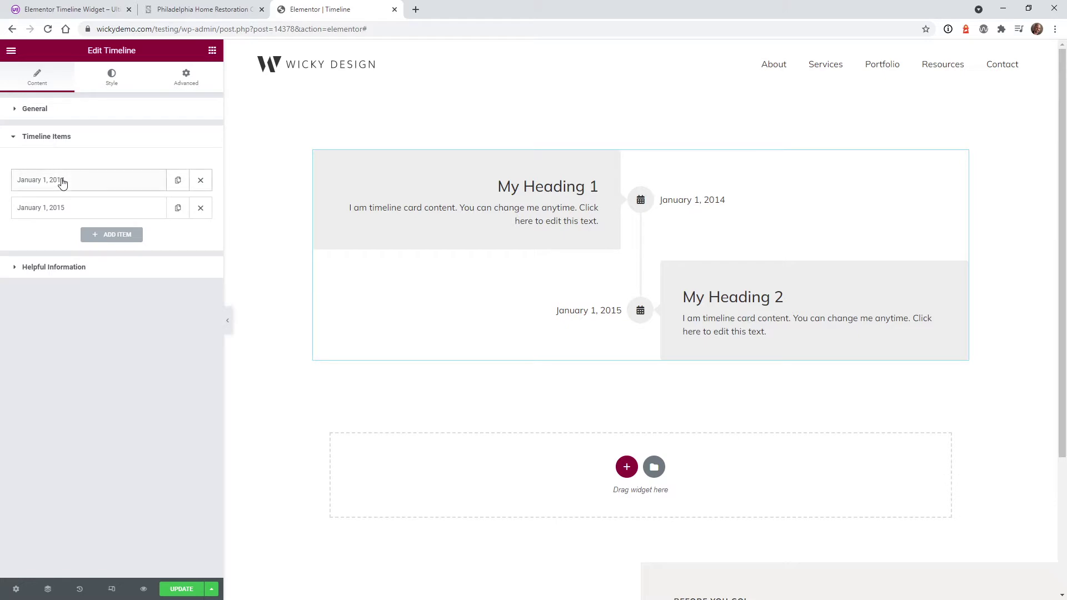
{"action": "left_click", "coordinate": [59, 179]}
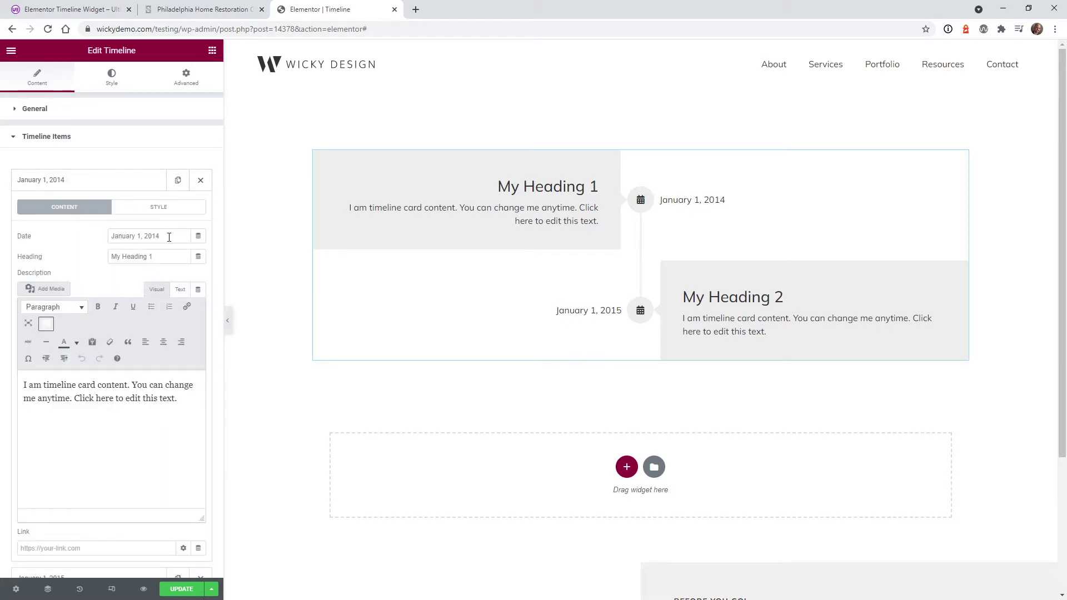
{"action": "left_click_drag", "start_coordinate": [175, 233], "coordinate": [111, 235]}
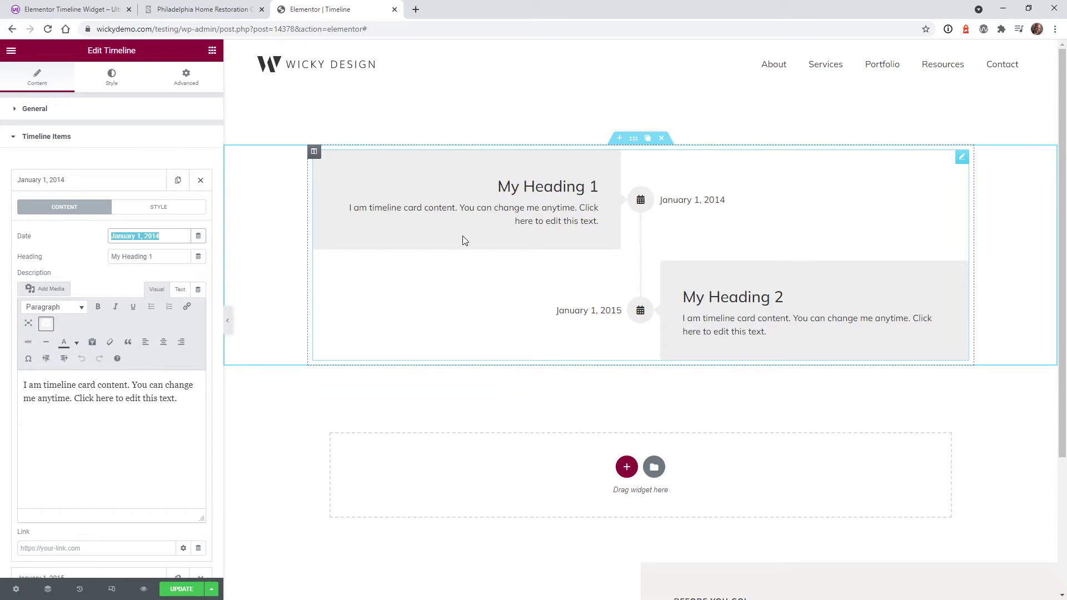
{"action": "left_click", "coordinate": [103, 238]}
{"action": "left_click", "coordinate": [105, 398]}
{"action": "left_click", "coordinate": [186, 404]}
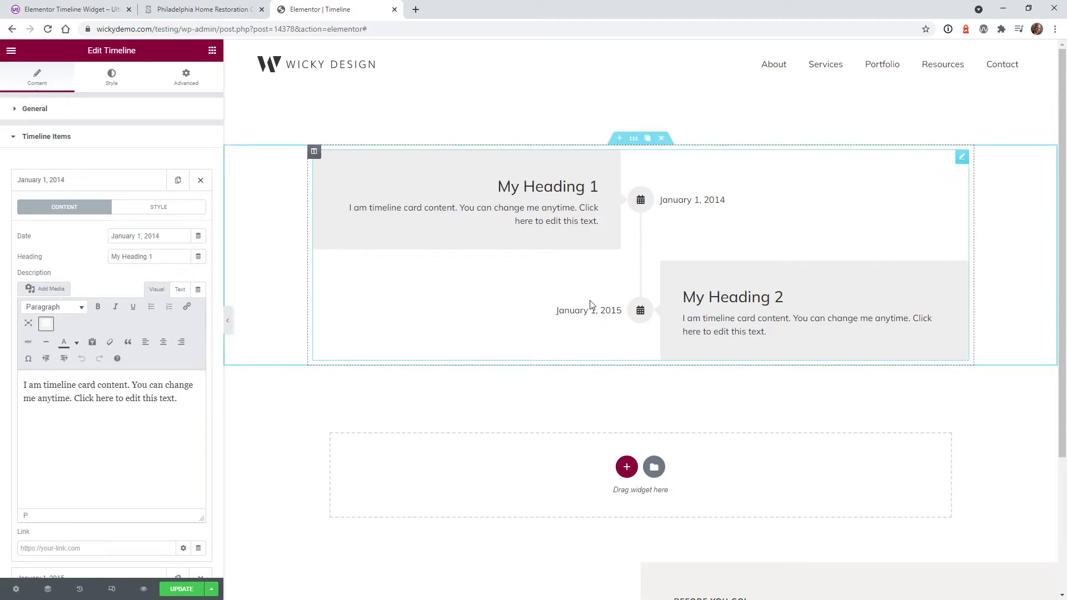
{"action": "left_click", "coordinate": [127, 214]}
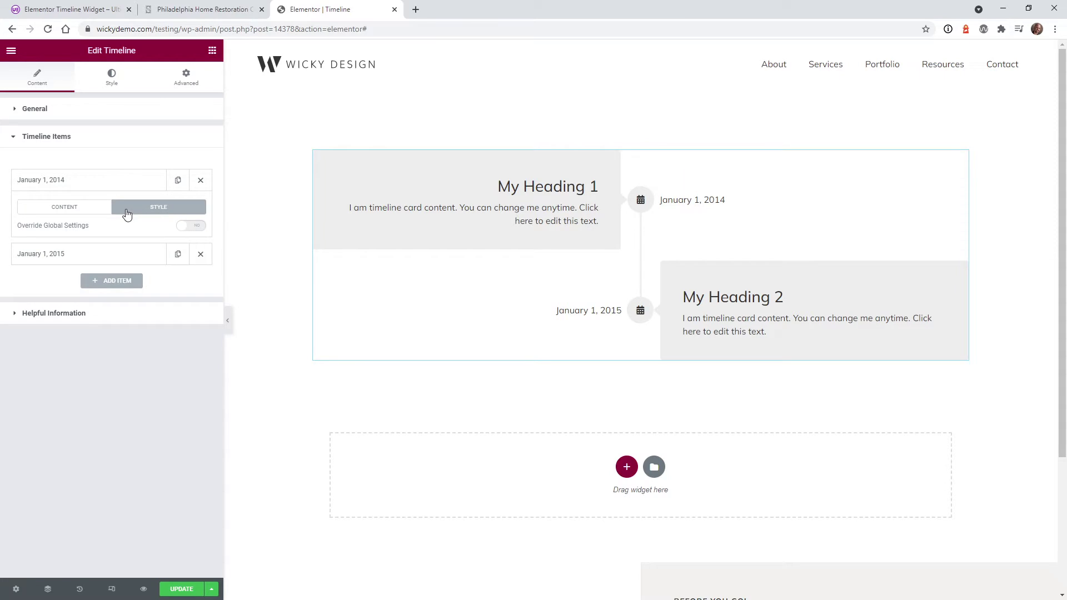
{"action": "left_click", "coordinate": [184, 228]}
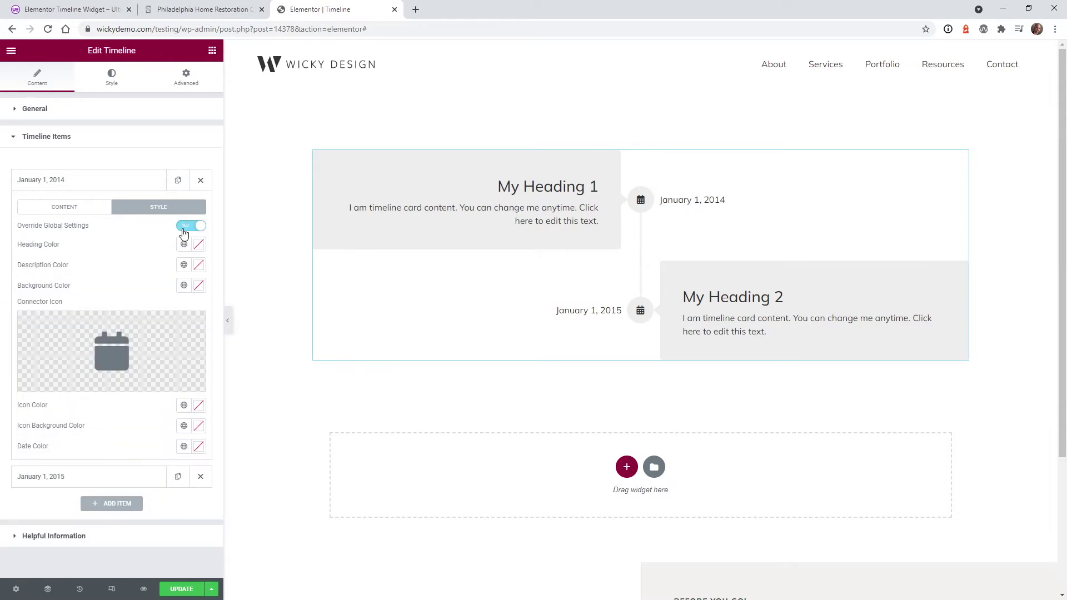
- Set the timeline's content source to Posts and look through the generated post entries
{"action": "left_click", "coordinate": [34, 109]}
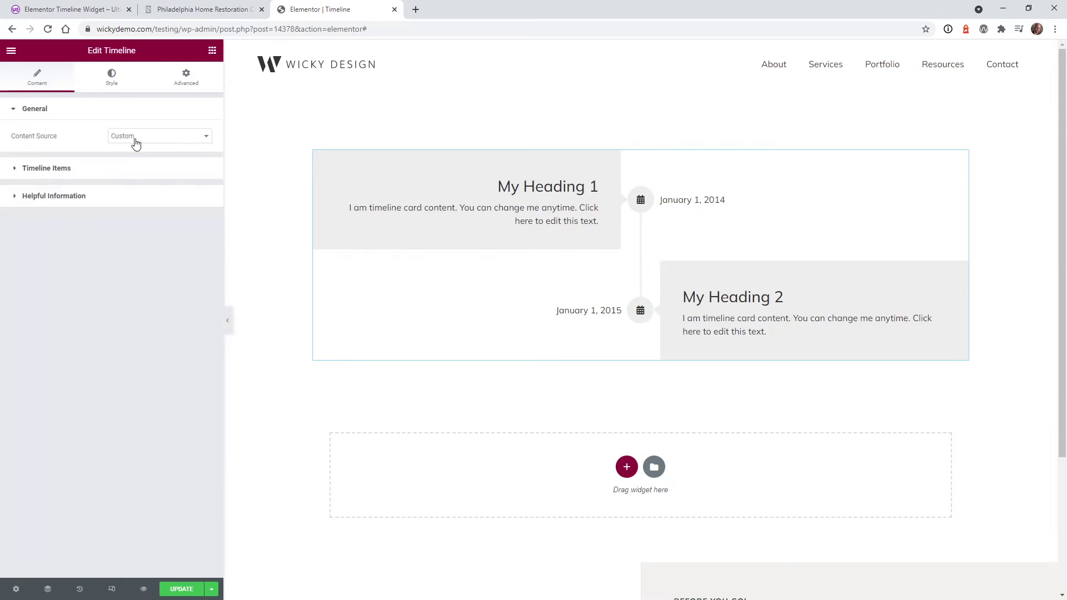
{"action": "left_click", "coordinate": [135, 138]}
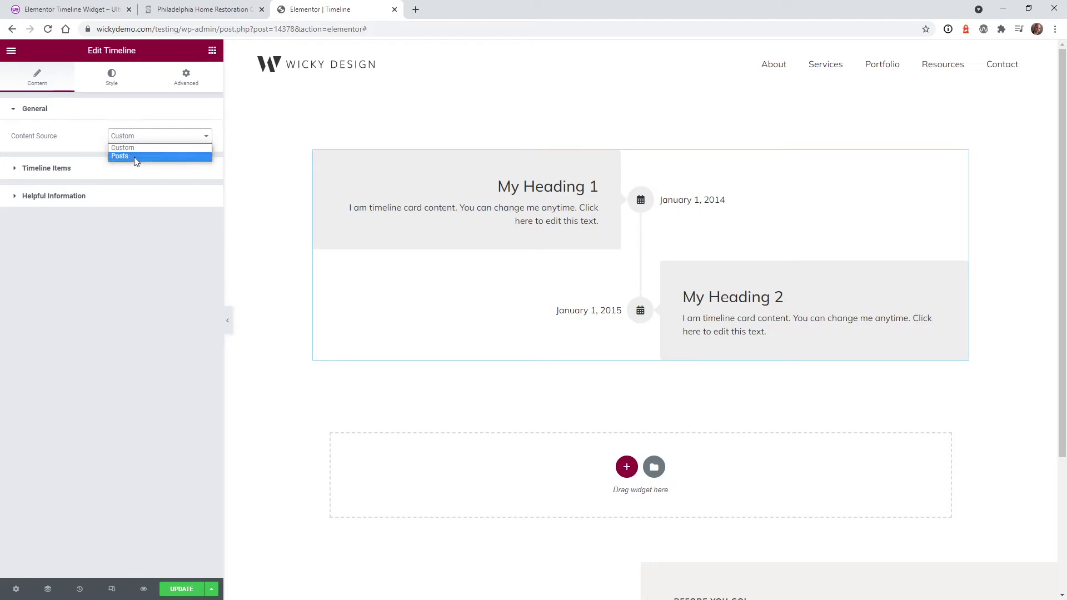
{"action": "left_click", "coordinate": [134, 156]}
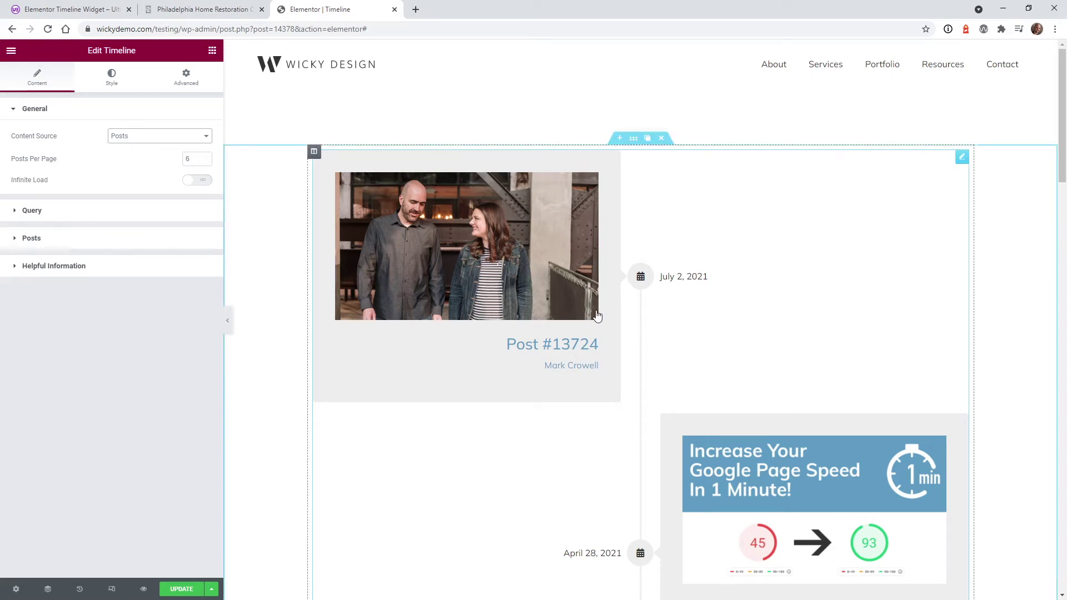
{"action": "scroll", "coordinate": [594, 315], "scroll_direction": "down", "scroll_amount": 2}
{"action": "scroll", "coordinate": [594, 315], "scroll_direction": "down", "scroll_amount": 10}
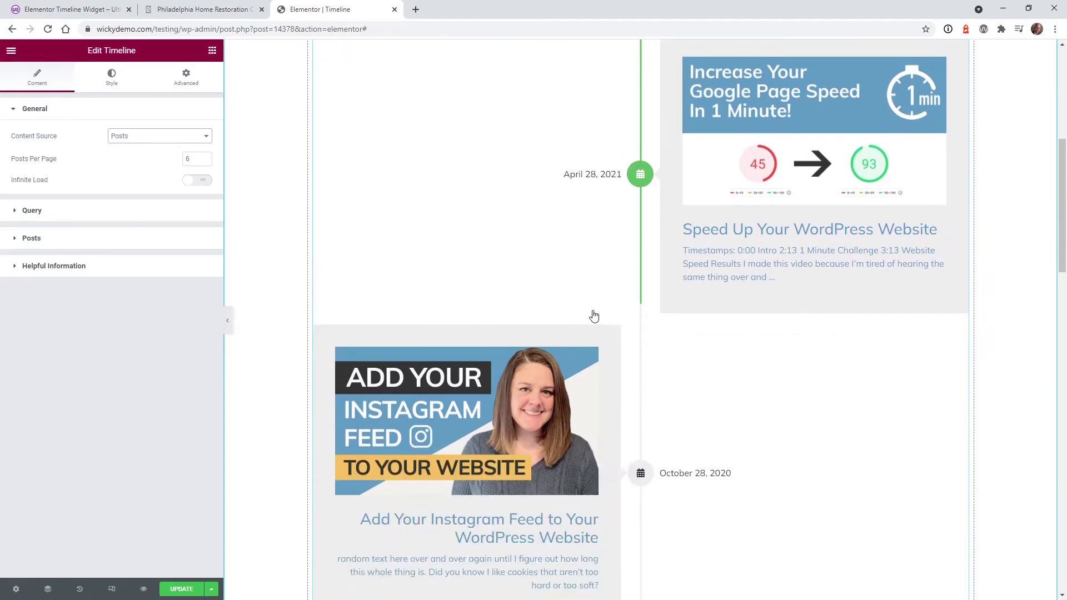
{"action": "scroll", "coordinate": [595, 318], "scroll_direction": "down", "scroll_amount": 8}
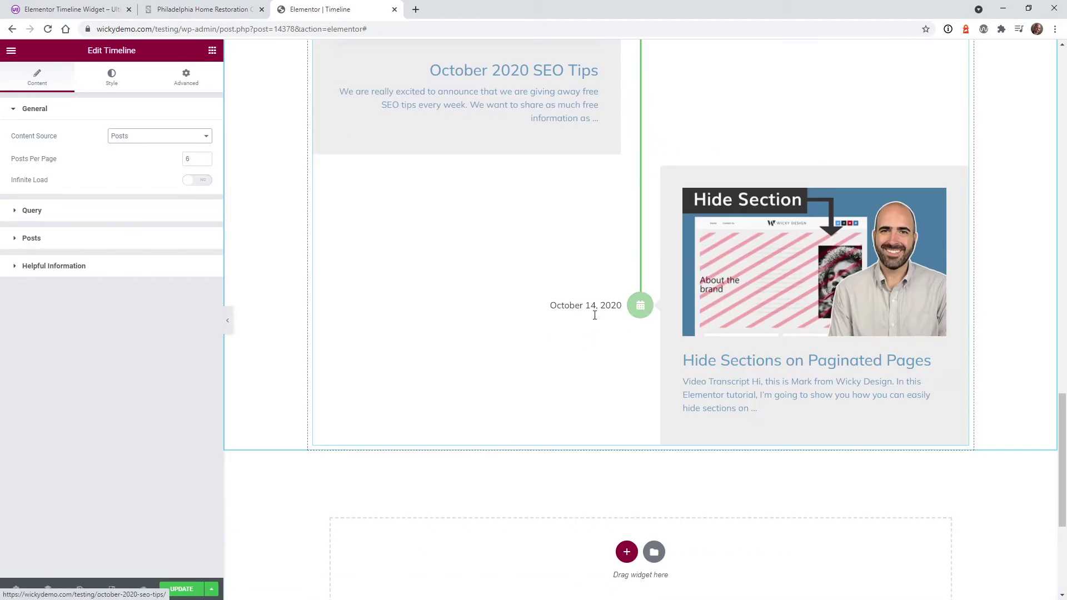
{"action": "scroll", "coordinate": [598, 314], "scroll_direction": "up", "scroll_amount": 15}
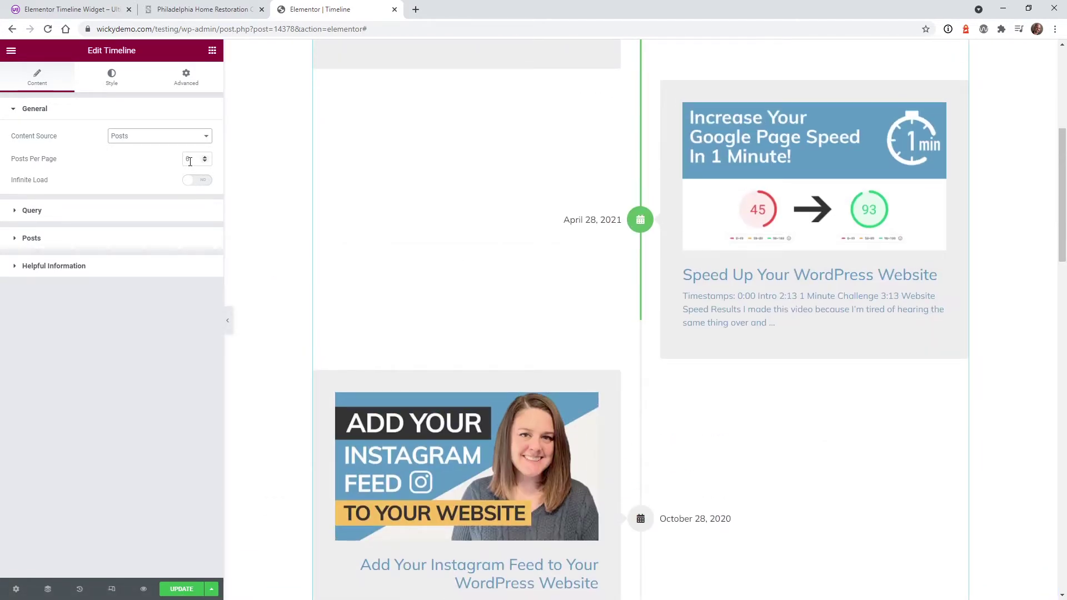
- Set Posts Per Page to 20 and look through the longer timeline to its end
{"action": "double_click", "coordinate": [190, 160]}
{"action": "type", "text": "20"}
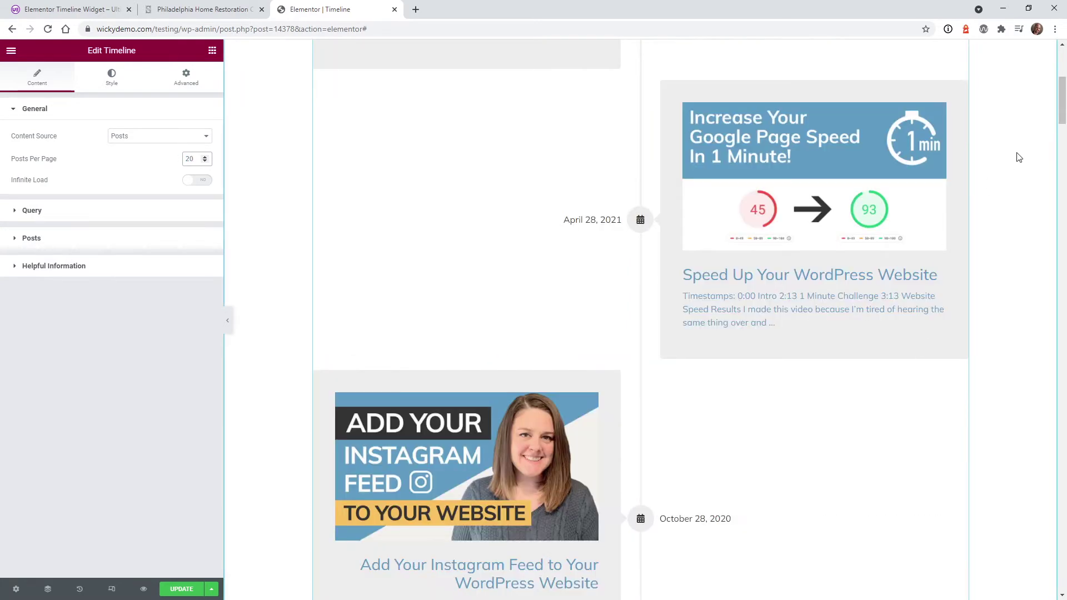
{"action": "left_click_drag", "start_coordinate": [1059, 116], "coordinate": [1042, 279]}
{"action": "scroll", "coordinate": [1033, 361], "scroll_direction": "down", "scroll_amount": 20}
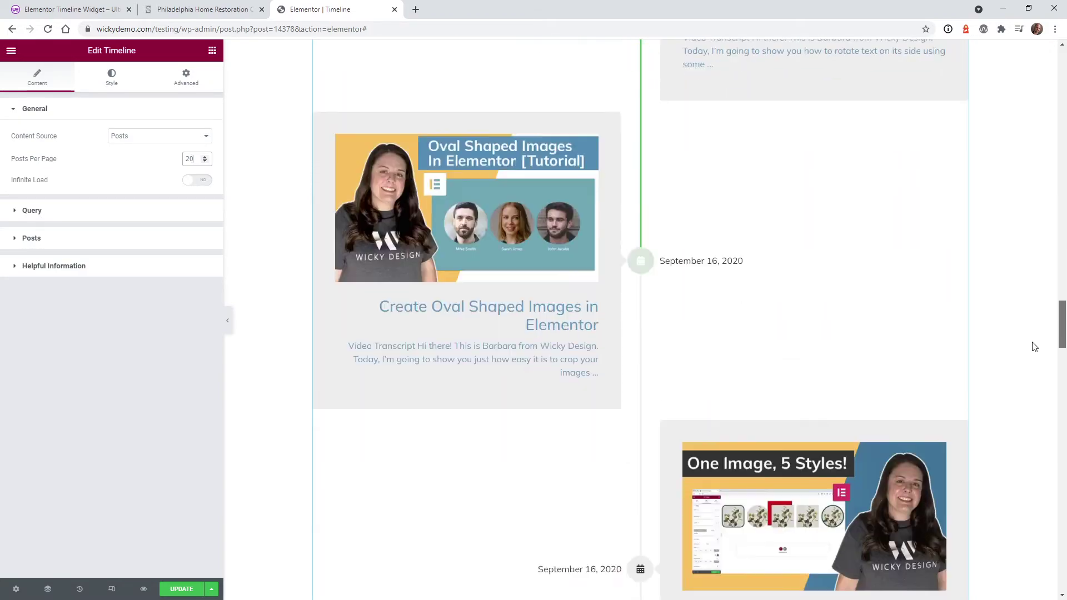
{"action": "scroll", "coordinate": [1033, 447], "scroll_direction": "down", "scroll_amount": 20}
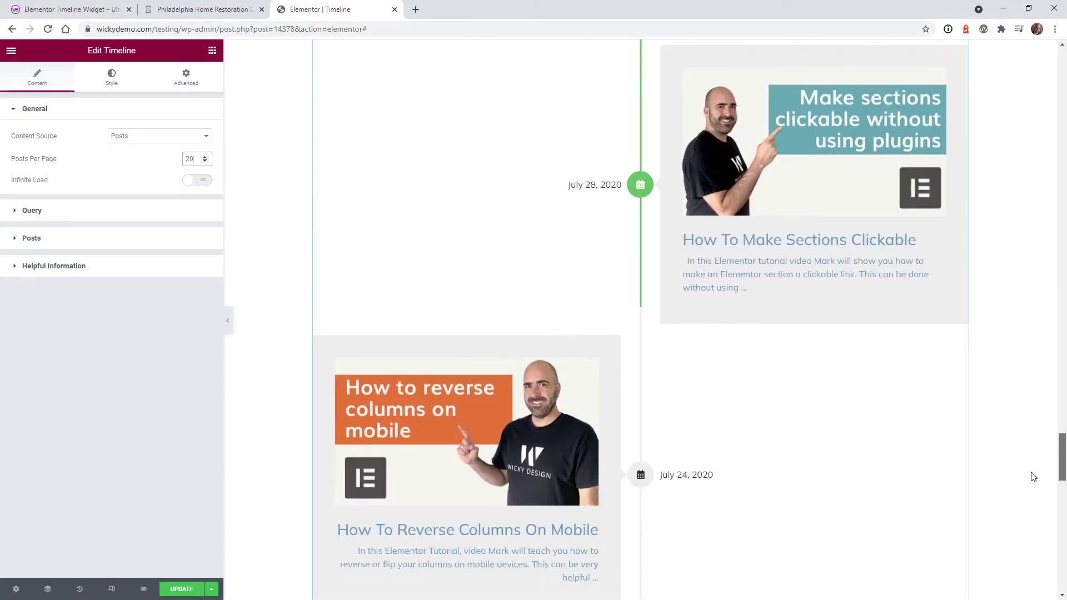
{"action": "scroll", "coordinate": [1037, 567], "scroll_direction": "down", "scroll_amount": 4}
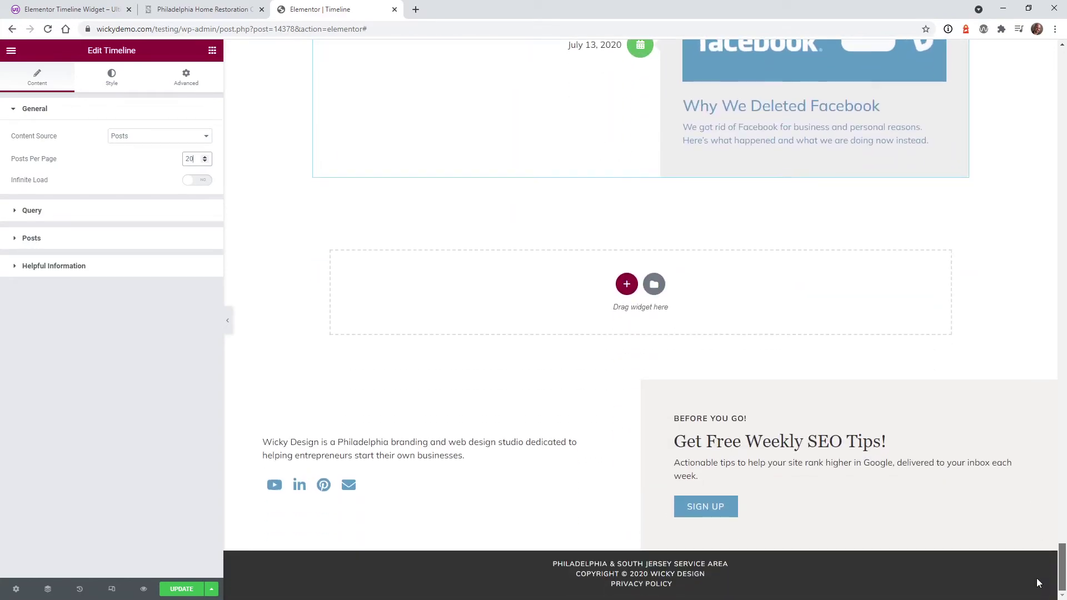
{"action": "scroll", "coordinate": [1036, 578], "scroll_direction": "up", "scroll_amount": 4}
{"action": "scroll", "coordinate": [1040, 545], "scroll_direction": "up", "scroll_amount": 20}
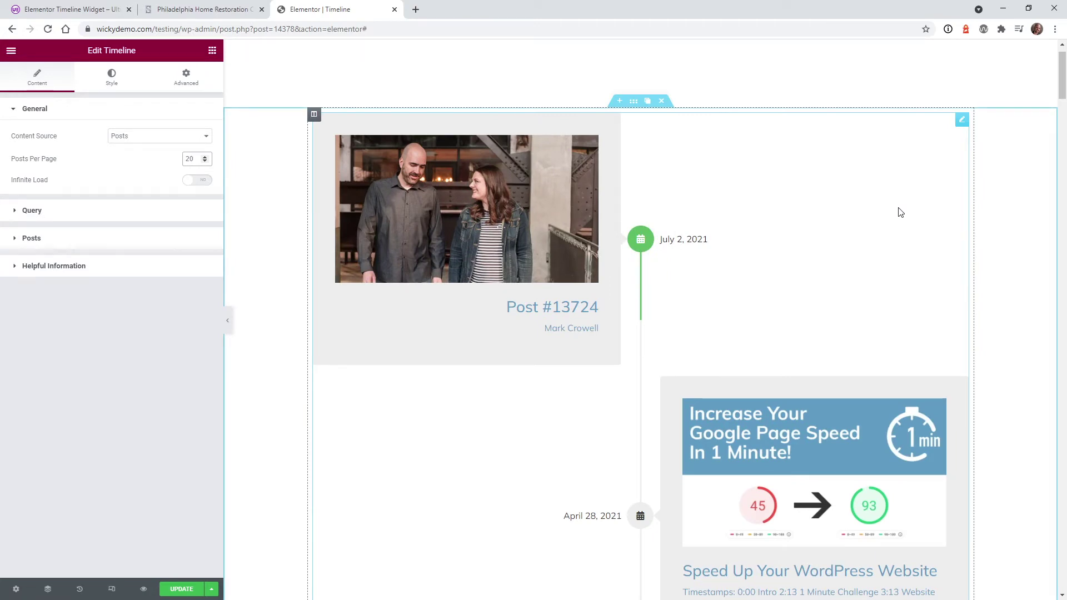
- Try Infinite Load for the timeline, check in the page preview how further posts load, and disable the option in the editor
{"action": "left_click", "coordinate": [201, 187]}
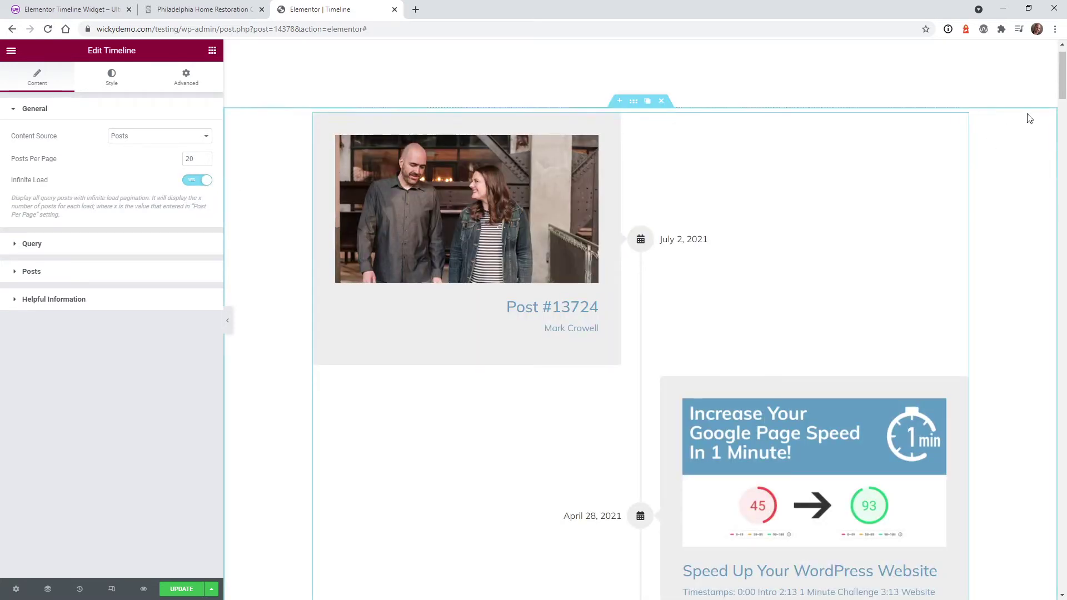
{"action": "left_click_drag", "start_coordinate": [1062, 77], "coordinate": [1005, 572]}
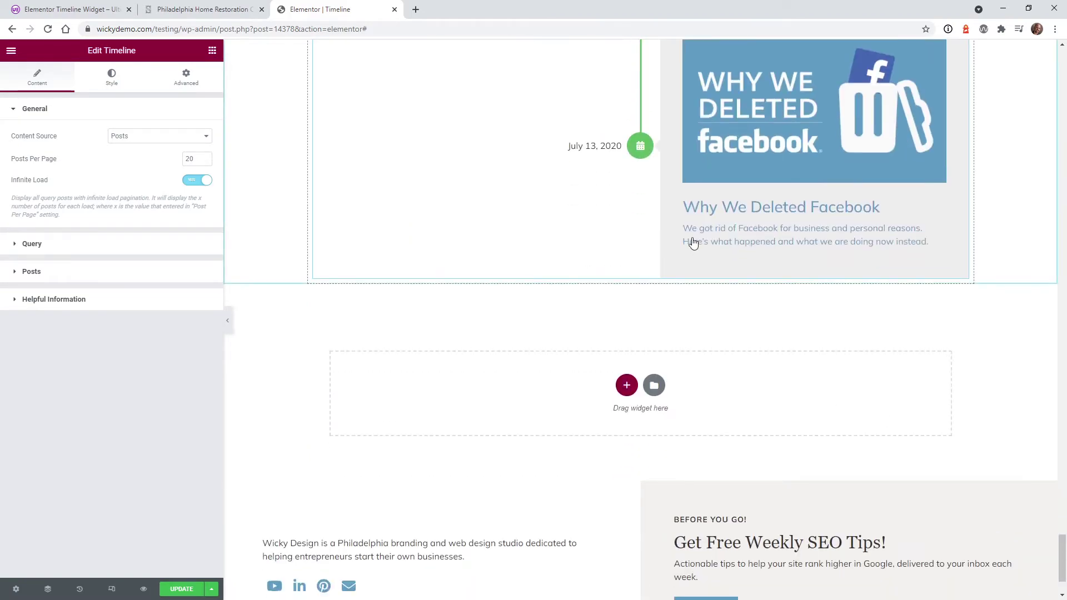
{"action": "left_click", "coordinate": [143, 593]}
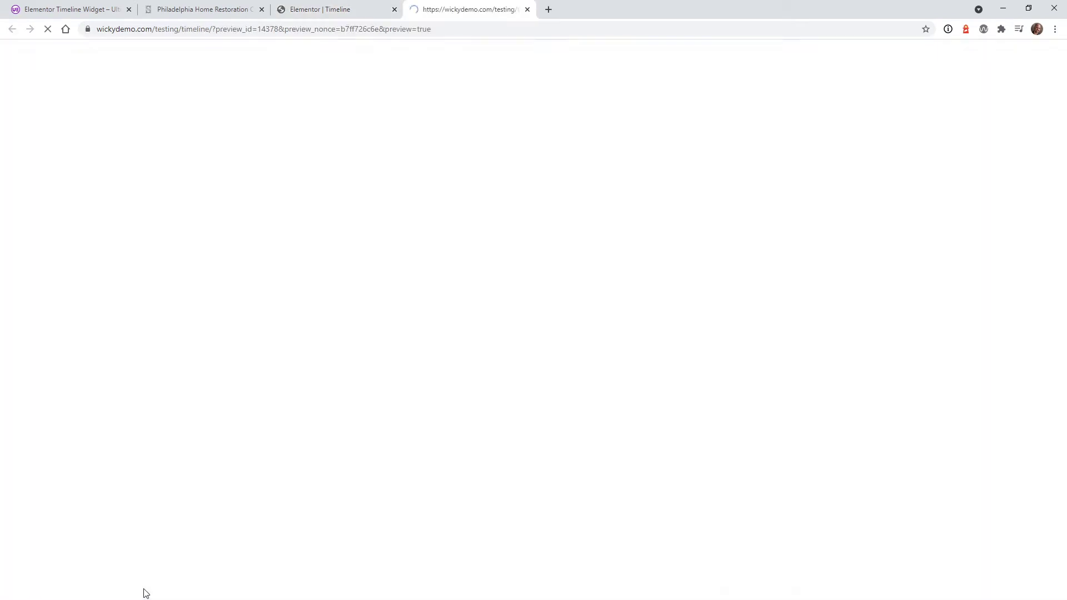
{"action": "scroll", "coordinate": [1023, 167], "scroll_direction": "down", "scroll_amount": 20}
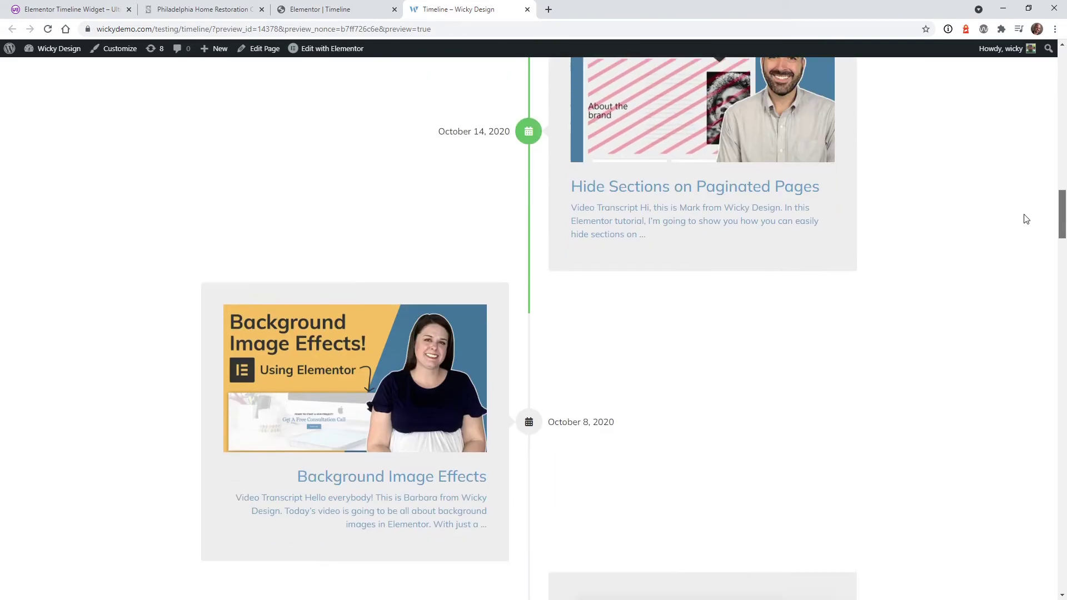
{"action": "left_click_drag", "start_coordinate": [1026, 218], "coordinate": [1024, 575]}
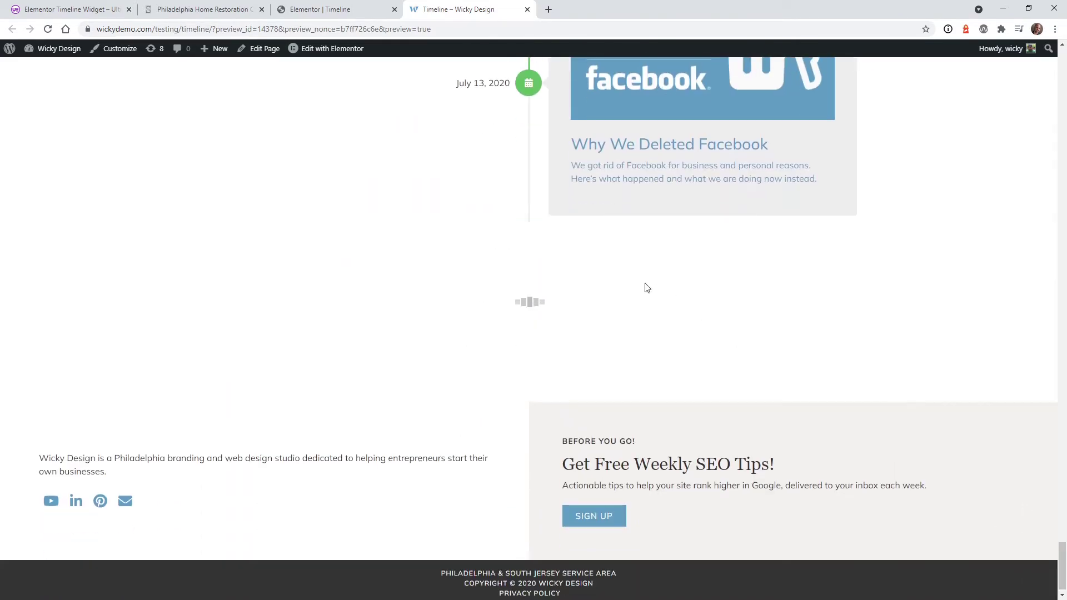
{"action": "scroll", "coordinate": [577, 353], "scroll_direction": "down", "scroll_amount": 1}
{"action": "scroll", "coordinate": [578, 353], "scroll_direction": "down", "scroll_amount": 20}
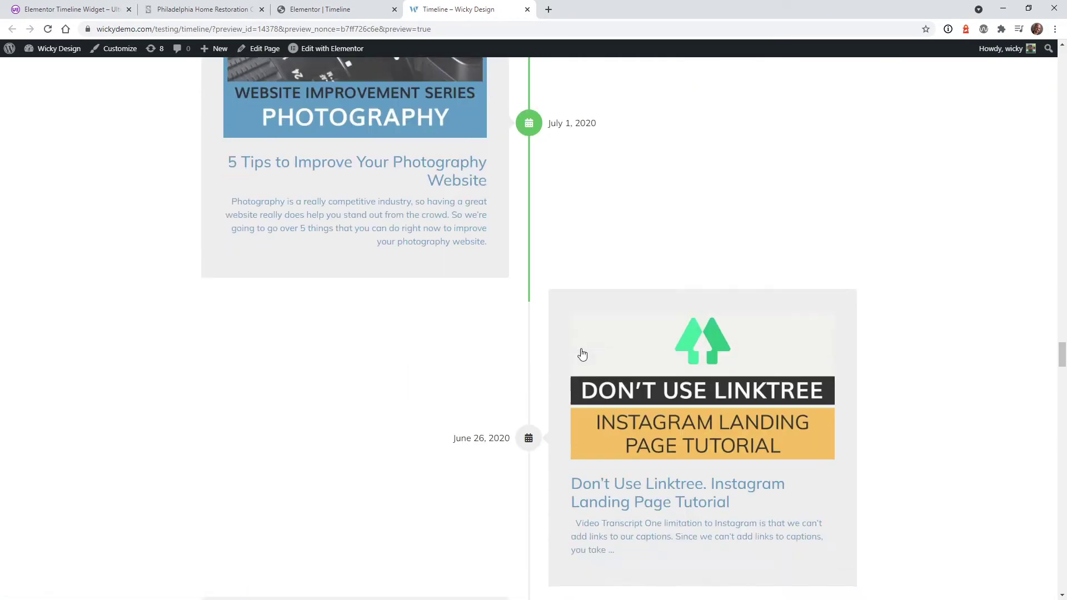
{"action": "scroll", "coordinate": [584, 354], "scroll_direction": "down", "scroll_amount": 20}
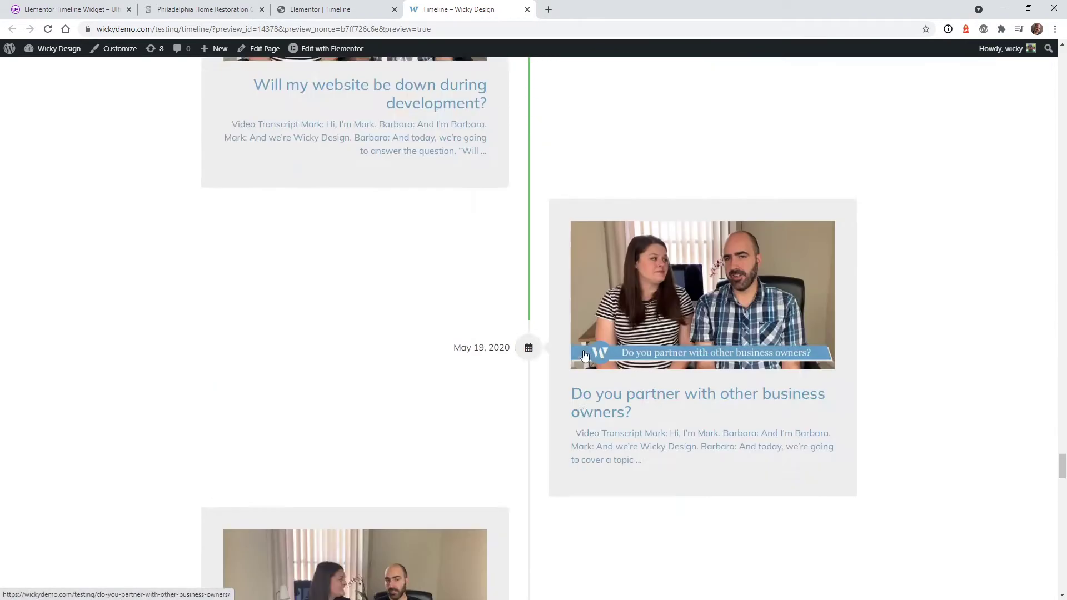
{"action": "scroll", "coordinate": [588, 357], "scroll_direction": "down", "scroll_amount": 20}
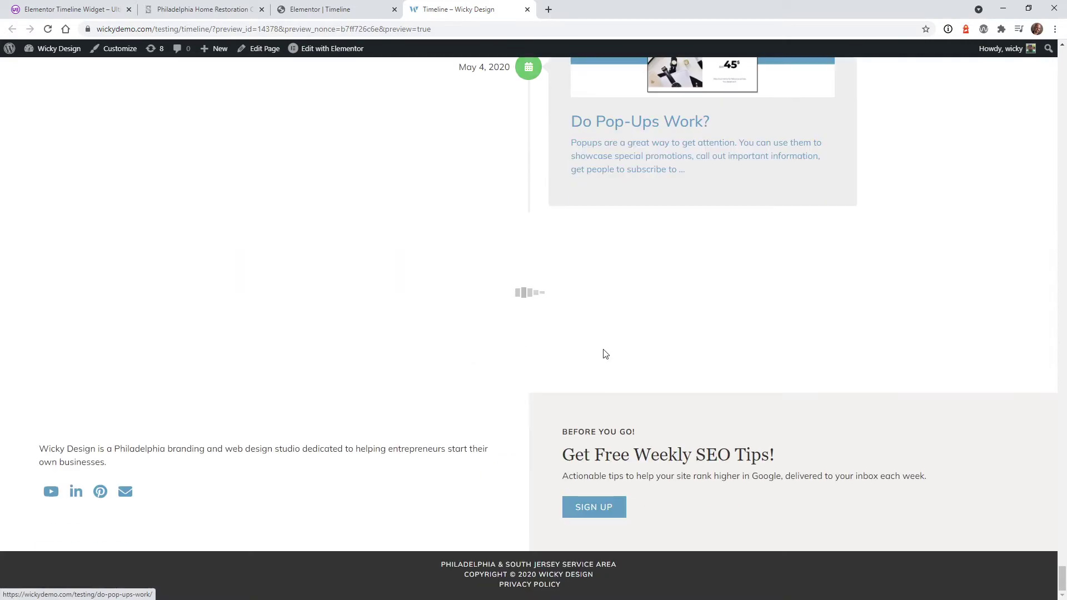
{"action": "scroll", "coordinate": [626, 315], "scroll_direction": "down", "scroll_amount": 20}
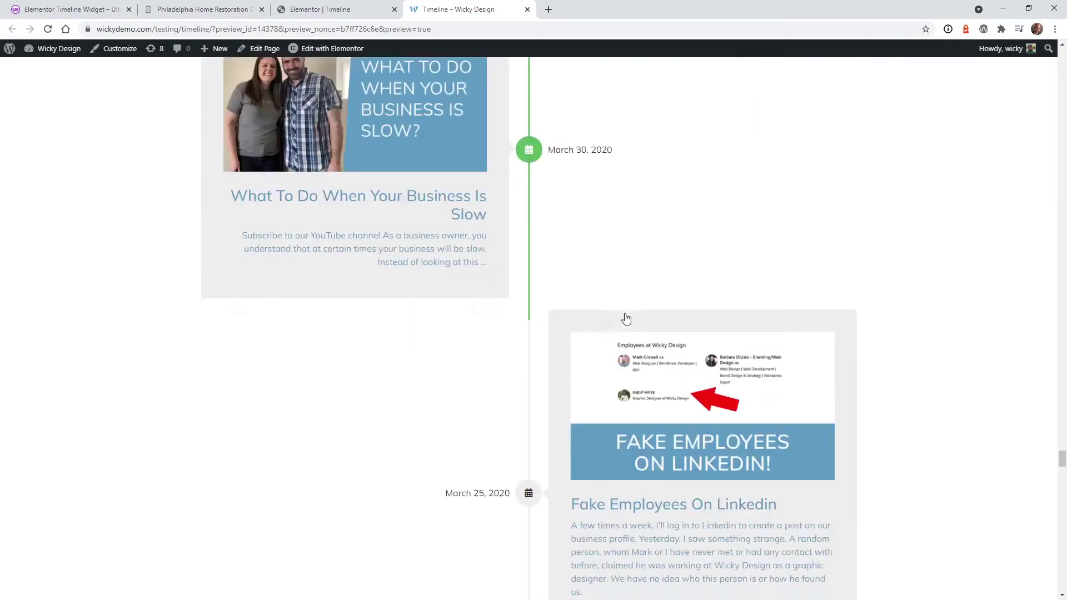
{"action": "scroll", "coordinate": [626, 319], "scroll_direction": "down", "scroll_amount": 20}
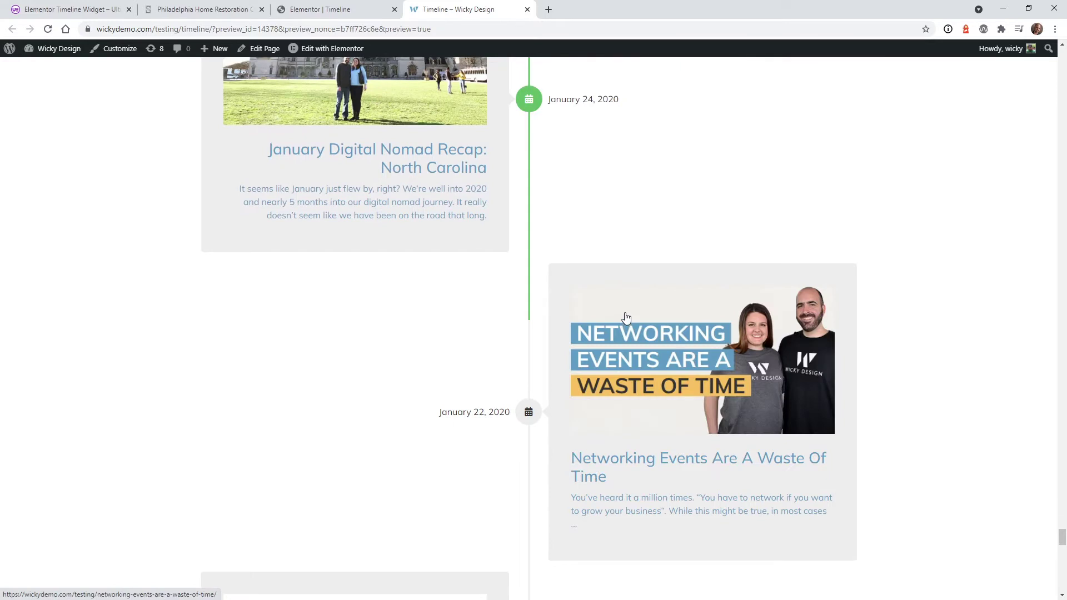
{"action": "left_click", "coordinate": [321, 6]}
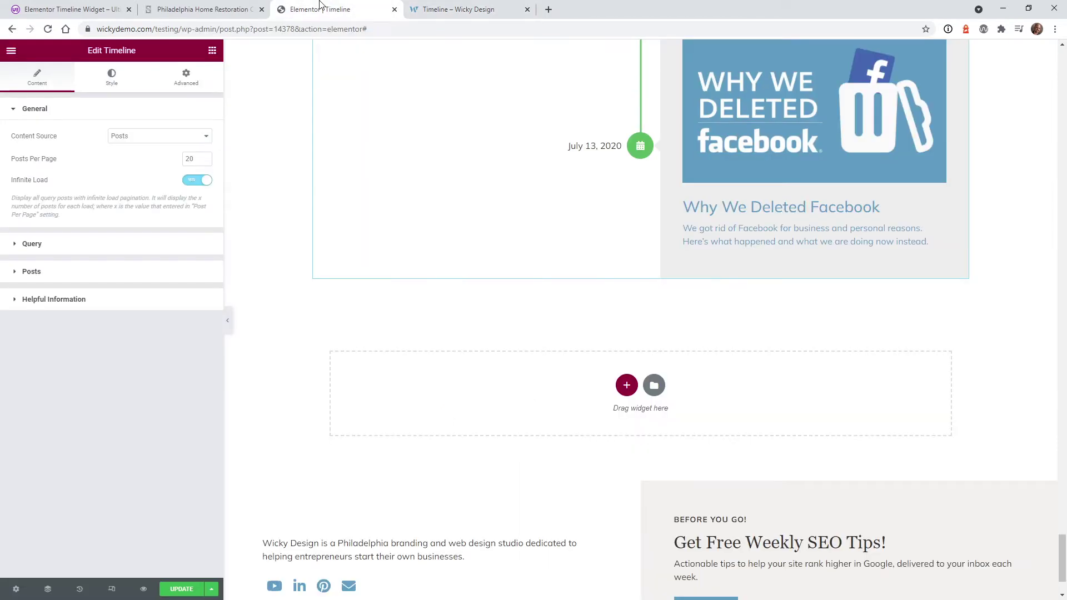
{"action": "left_click", "coordinate": [194, 182]}
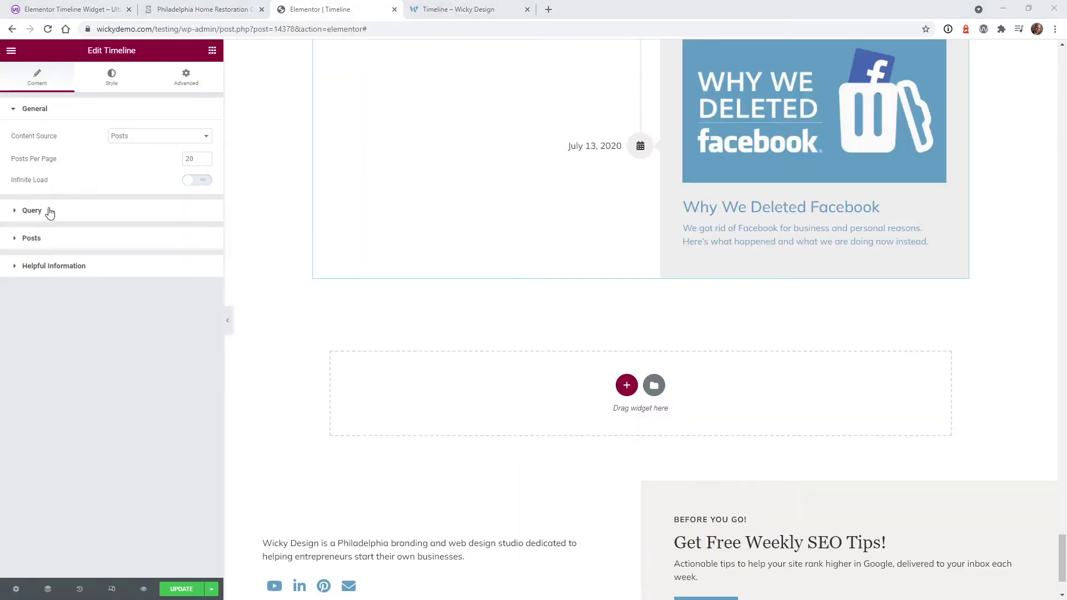
- Review the timeline's Query settings and point out the Query Builder feature on the Ultimate Addons Timeline widget page
{"action": "left_click", "coordinate": [48, 211]}
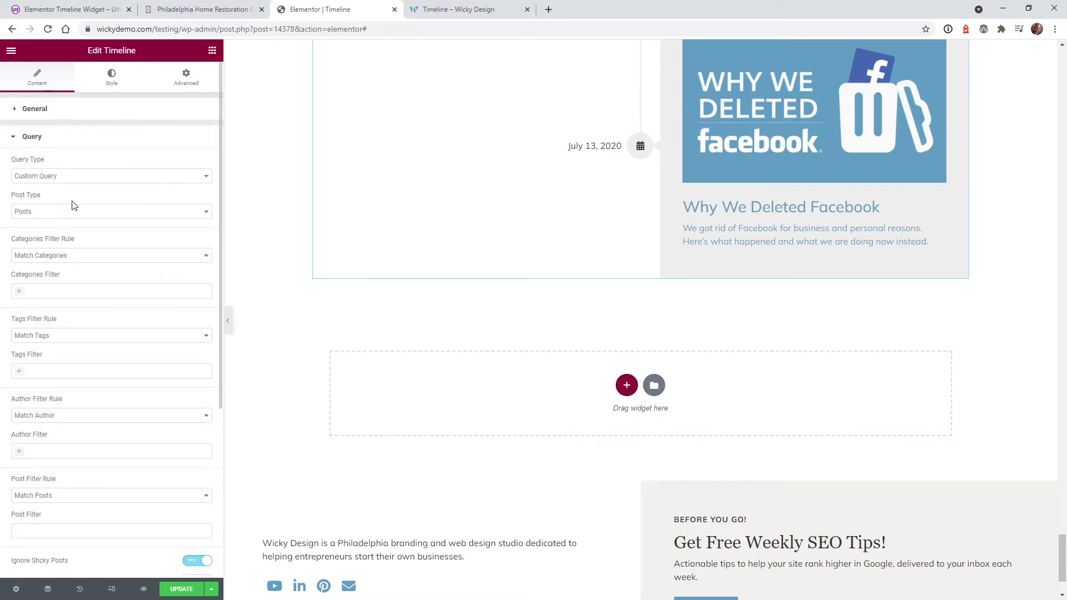
{"action": "scroll", "coordinate": [109, 283], "scroll_direction": "down", "scroll_amount": 2}
{"action": "scroll", "coordinate": [109, 283], "scroll_direction": "up", "scroll_amount": 2}
{"action": "left_click", "coordinate": [84, 8]}
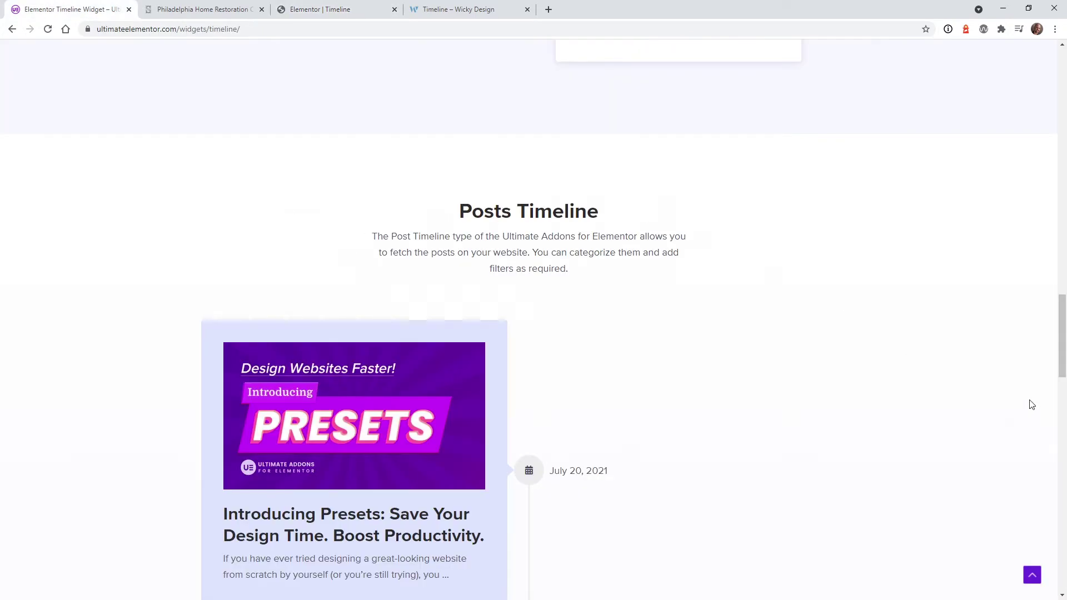
{"action": "left_click_drag", "start_coordinate": [1061, 359], "coordinate": [1062, 99]}
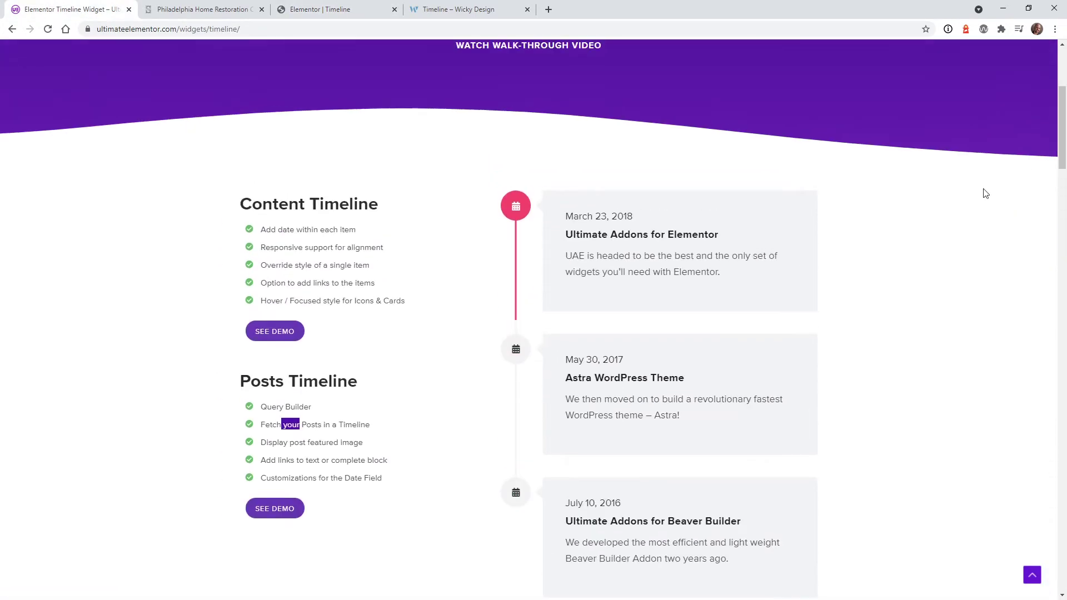
{"action": "left_click", "coordinate": [267, 401]}
{"action": "left_click_drag", "start_coordinate": [273, 408], "coordinate": [305, 409]}
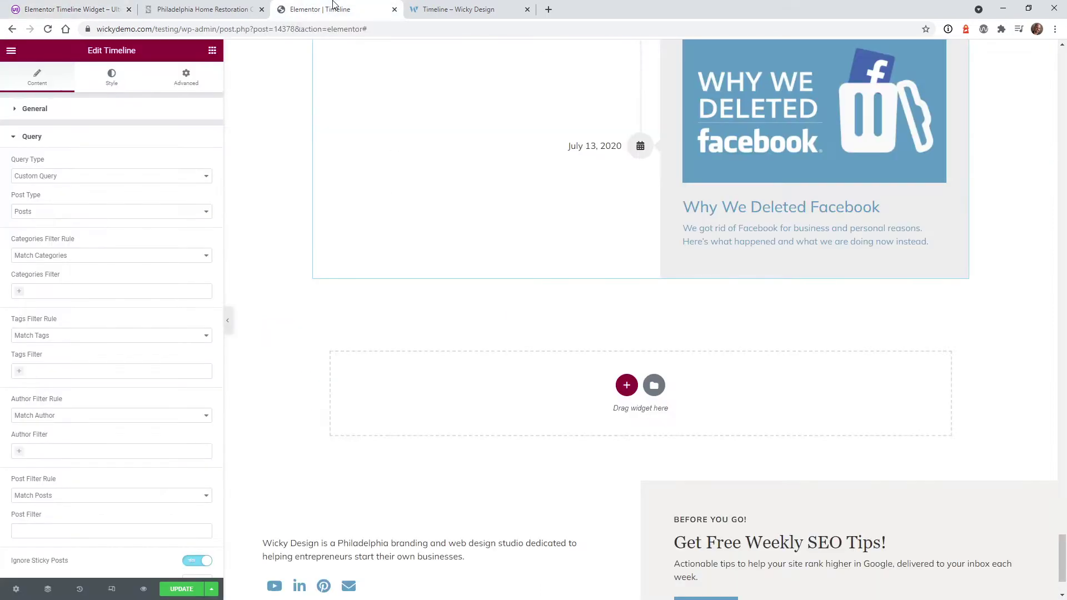
- Back in the Elementor editor, try Pages as the query's post type and examine the resulting timeline entries
{"action": "left_click", "coordinate": [334, 9]}
{"action": "left_click_drag", "start_coordinate": [1064, 555], "coordinate": [1053, 72]}
{"action": "left_click", "coordinate": [49, 211]}
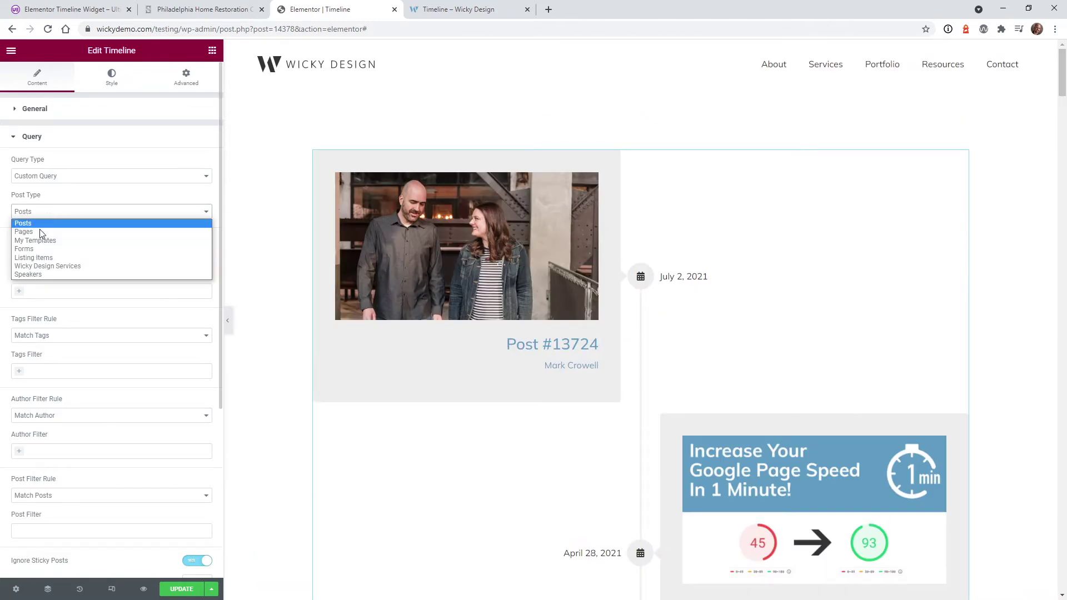
{"action": "left_click", "coordinate": [40, 233]}
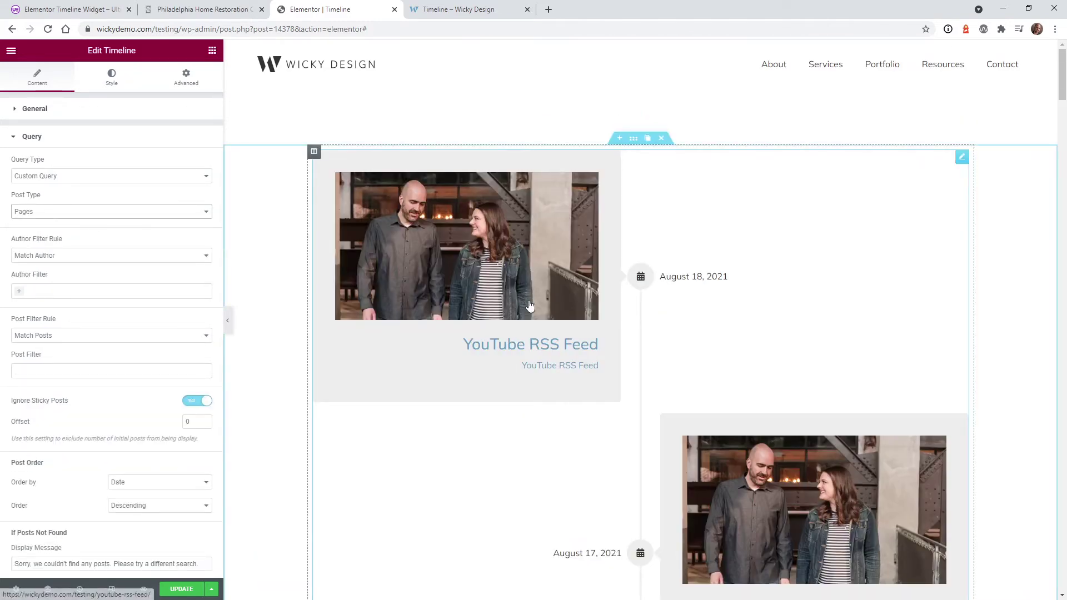
{"action": "scroll", "coordinate": [531, 316], "scroll_direction": "down", "scroll_amount": 4}
{"action": "scroll", "coordinate": [524, 317], "scroll_direction": "up", "scroll_amount": 4}
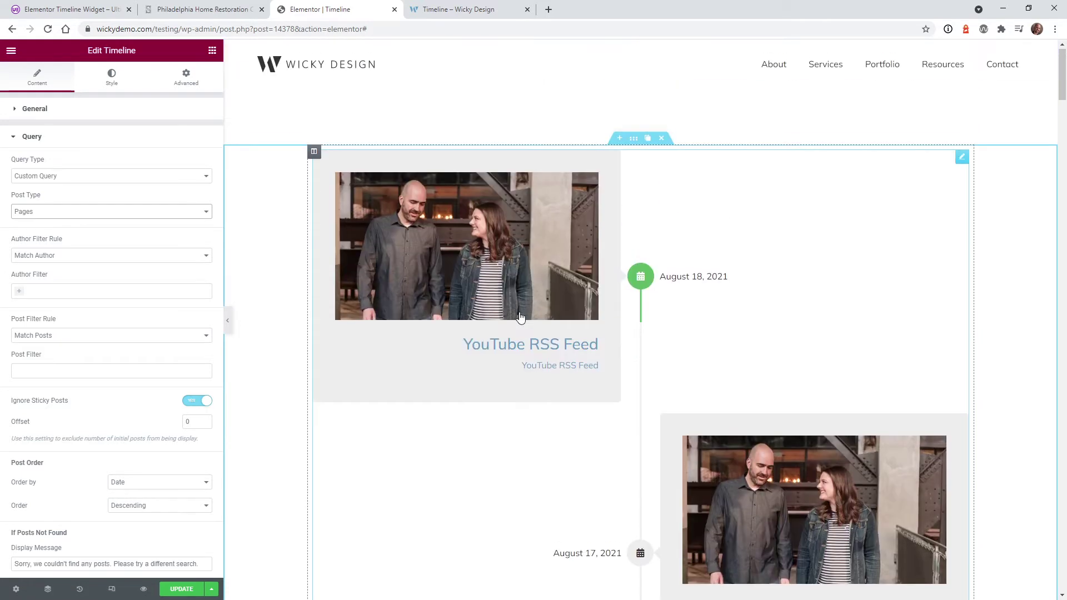
- Try Speakers as the query's post type, and then set it to Wicky Design Services
{"action": "left_click", "coordinate": [86, 212]}
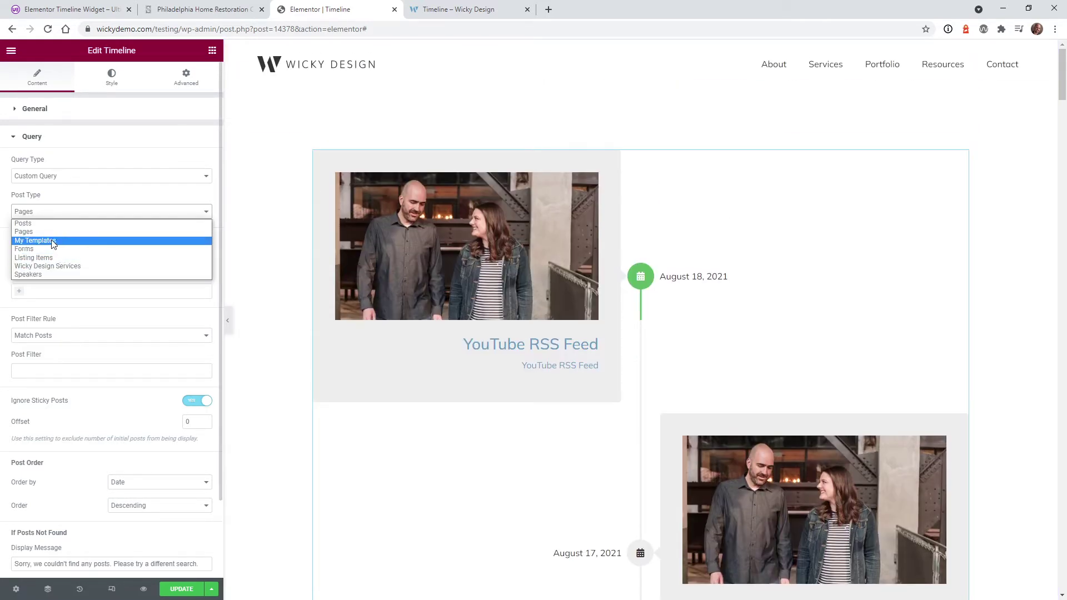
{"action": "left_click", "coordinate": [54, 275]}
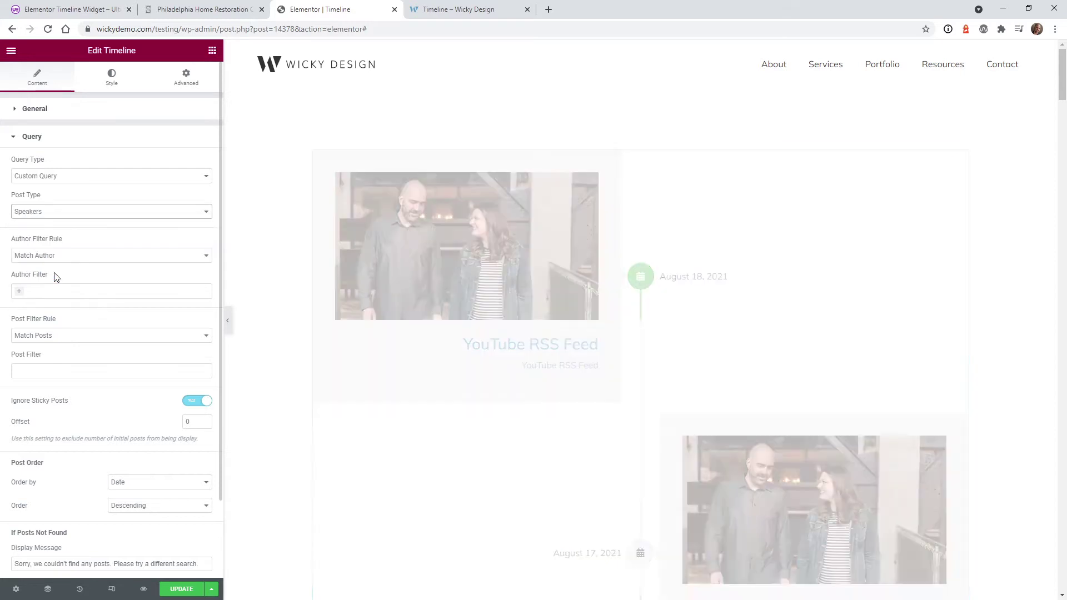
{"action": "left_click", "coordinate": [54, 216]}
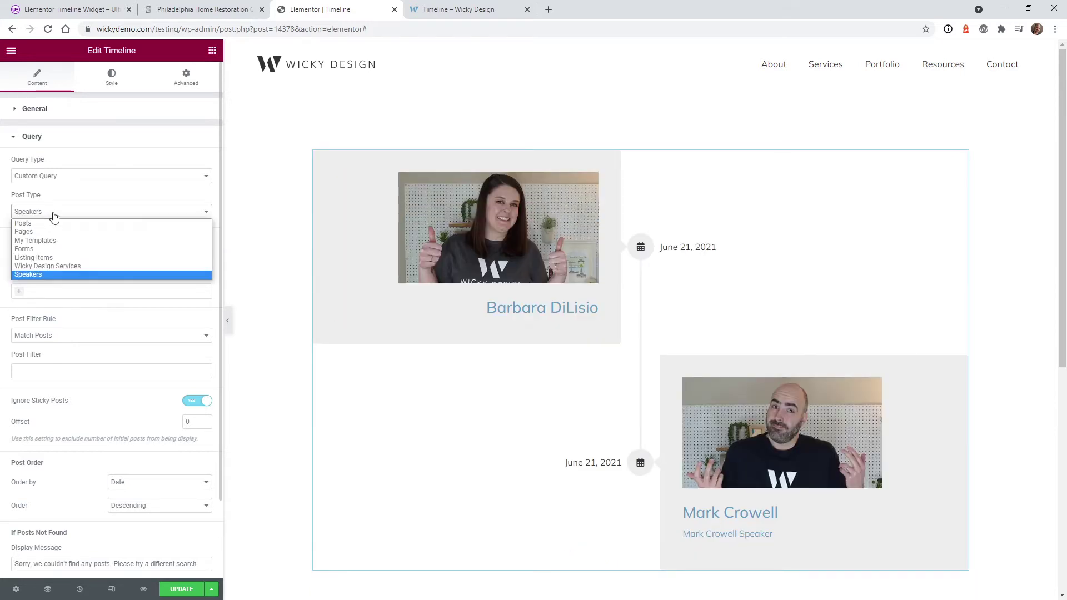
{"action": "left_click", "coordinate": [59, 267]}
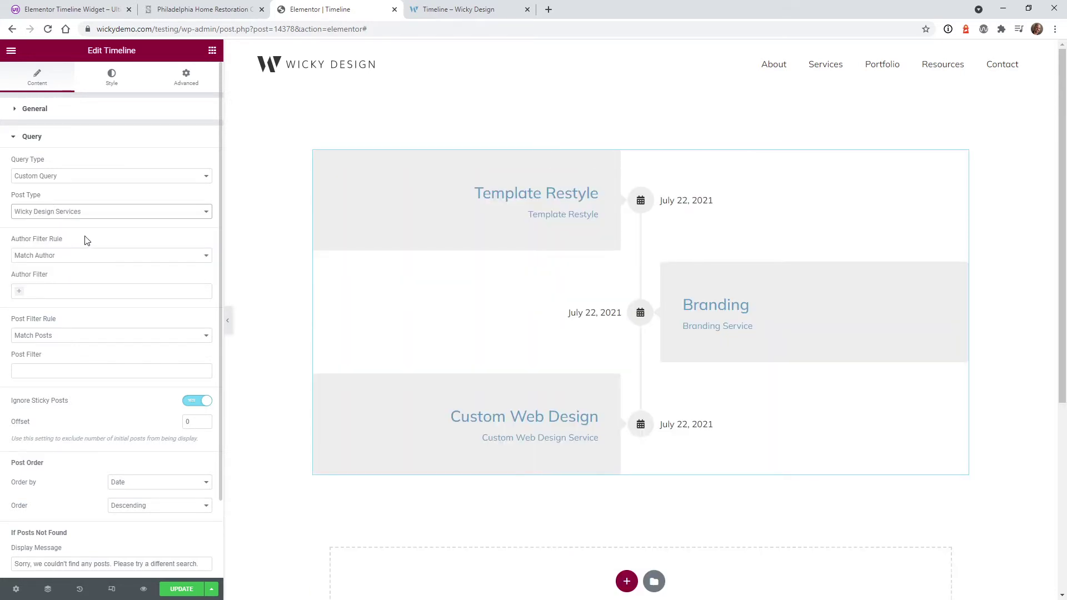
- Check the post type choices again and switch to the Shay Construction press page
{"action": "left_click", "coordinate": [71, 213]}
{"action": "left_click", "coordinate": [211, 7]}
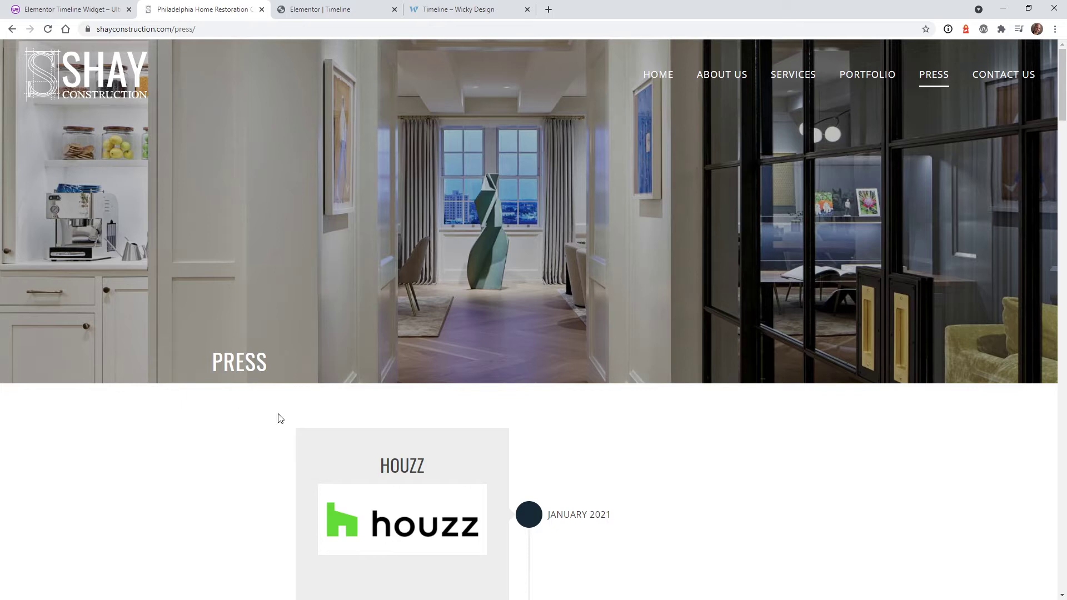
- Switch back to the Elementor editor and set the timeline query's Categories Filter Rule to Exclude Categories
{"action": "left_click", "coordinate": [282, 8]}
{"action": "left_click", "coordinate": [59, 256]}
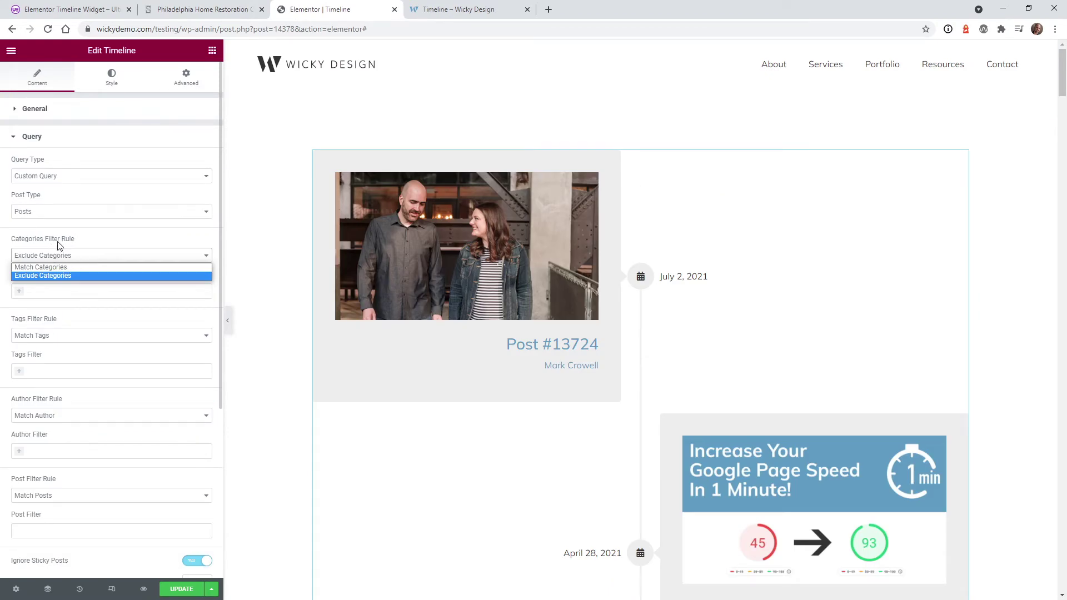
{"action": "left_click", "coordinate": [44, 274]}
- Try excluding both Web Design categories from the timeline's posts query
{"action": "left_click", "coordinate": [50, 288]}
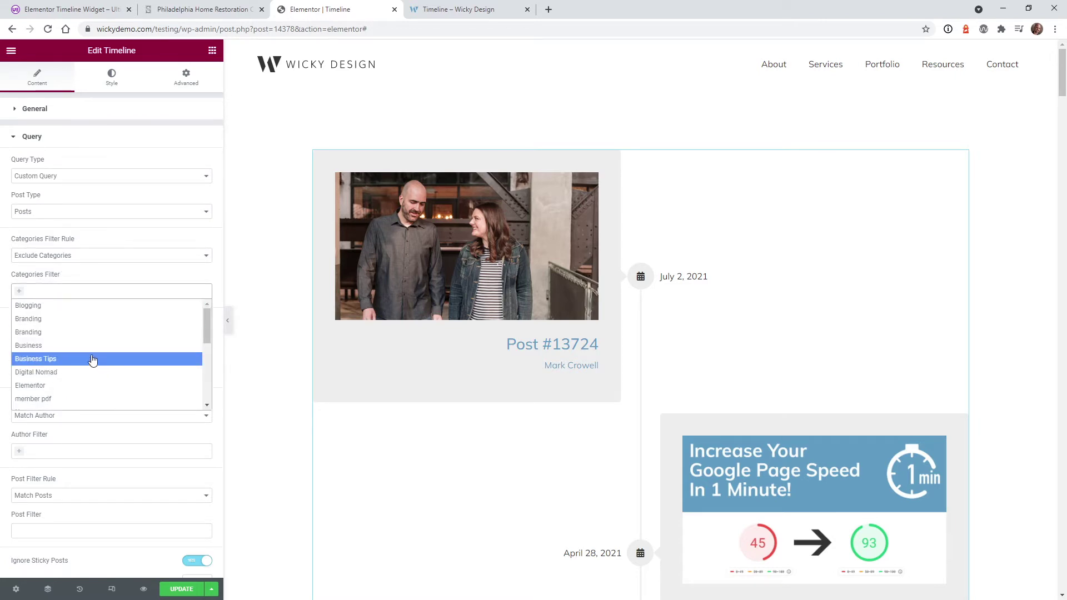
{"action": "scroll", "coordinate": [92, 360], "scroll_direction": "down", "scroll_amount": 5}
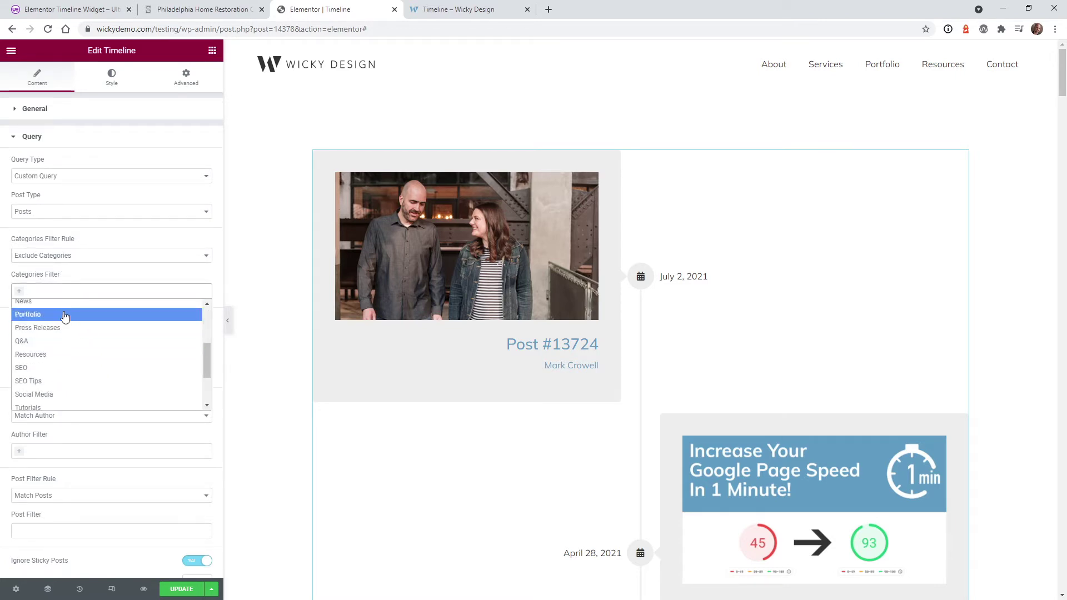
{"action": "scroll", "coordinate": [59, 352], "scroll_direction": "down", "scroll_amount": 3}
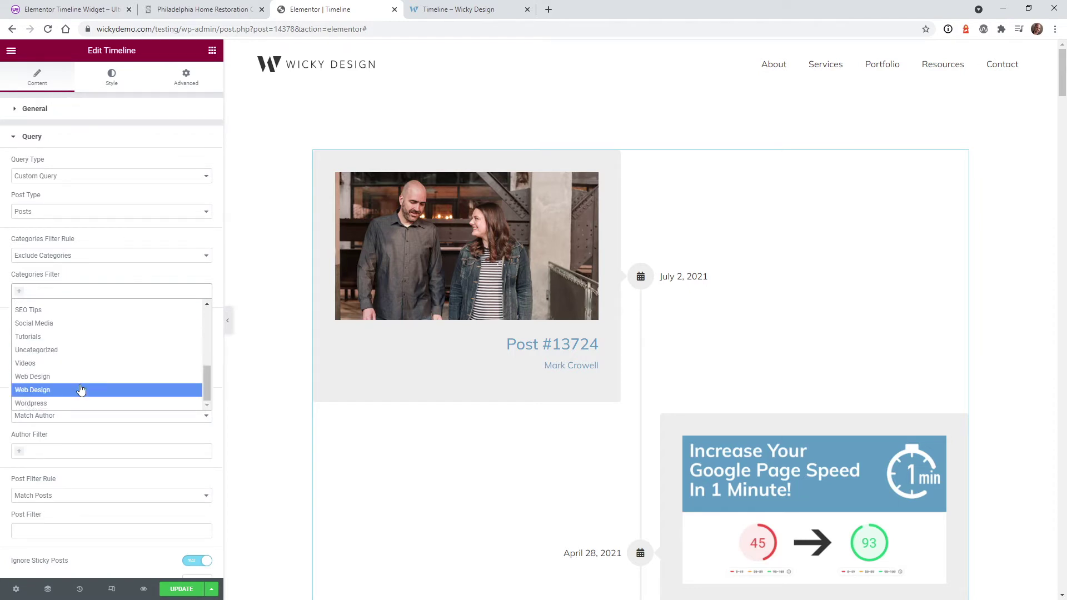
{"action": "left_click", "coordinate": [83, 377]}
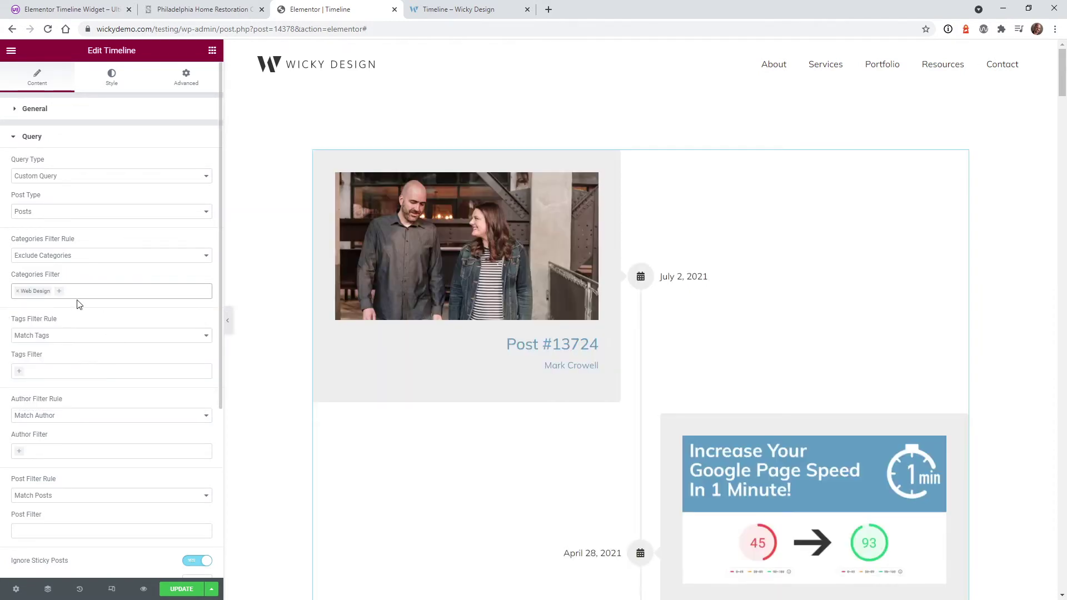
{"action": "left_click", "coordinate": [79, 294]}
{"action": "left_click", "coordinate": [98, 388]}
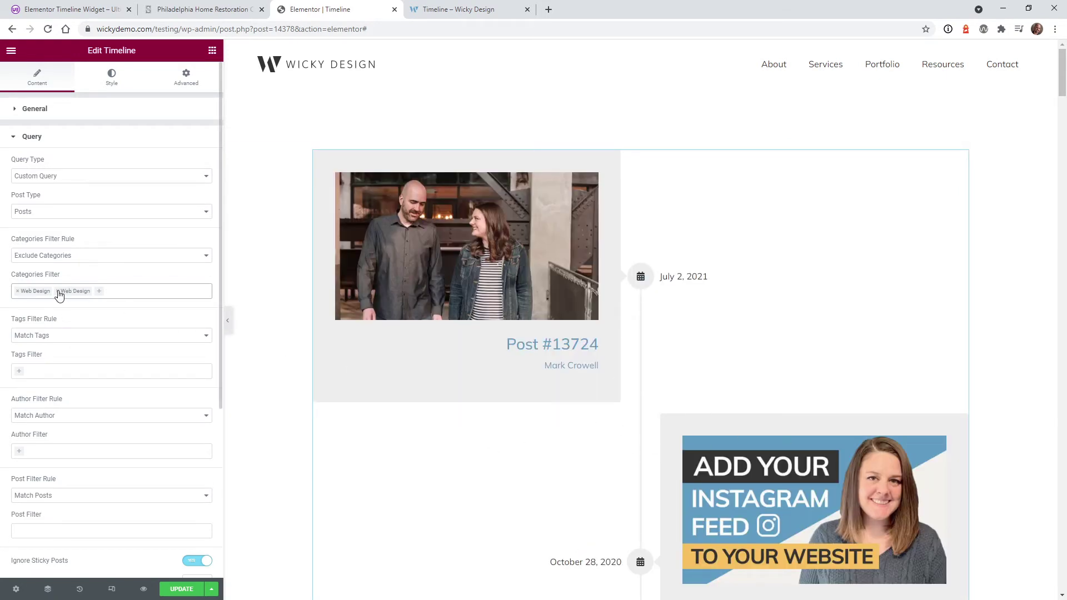
- Remove both Web Design entries from the Categories Filter and exclude Uncategorized instead
{"action": "left_click", "coordinate": [17, 294]}
{"action": "left_click", "coordinate": [17, 291]}
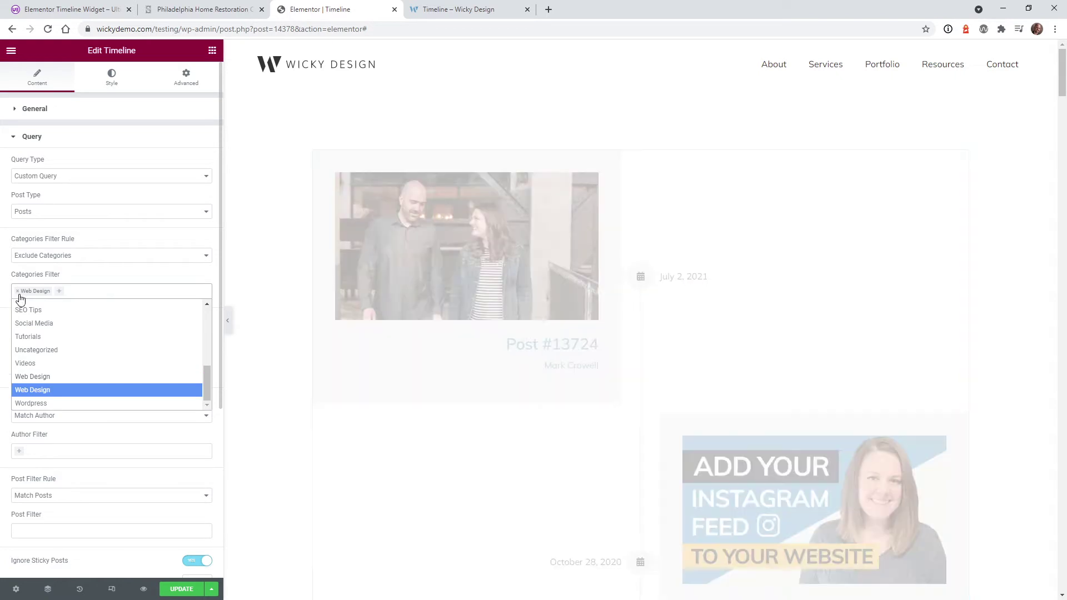
{"action": "left_click", "coordinate": [17, 291]}
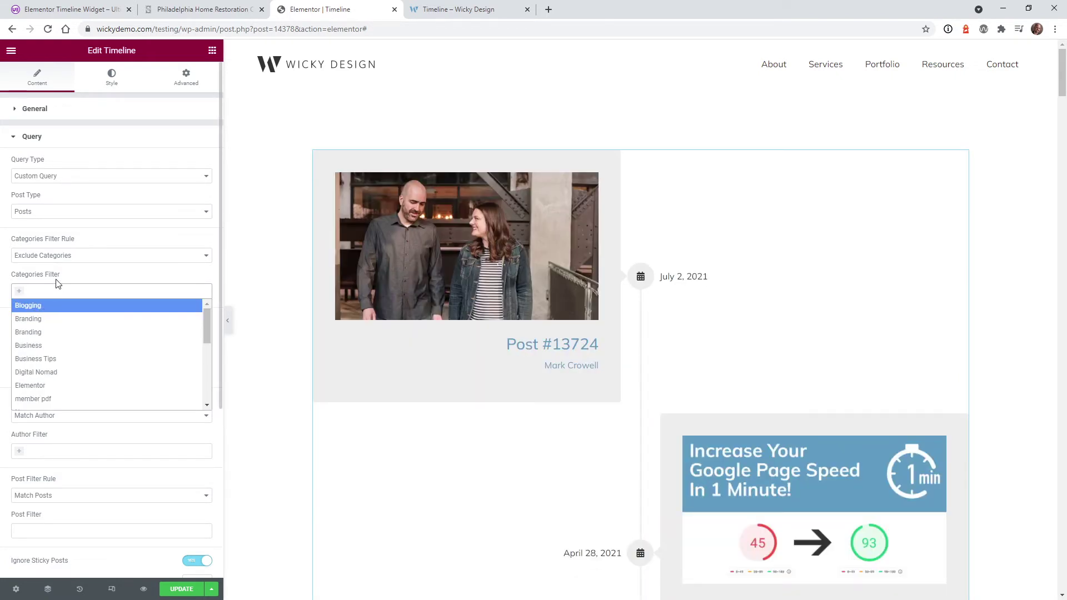
{"action": "scroll", "coordinate": [51, 358], "scroll_direction": "down", "scroll_amount": 5}
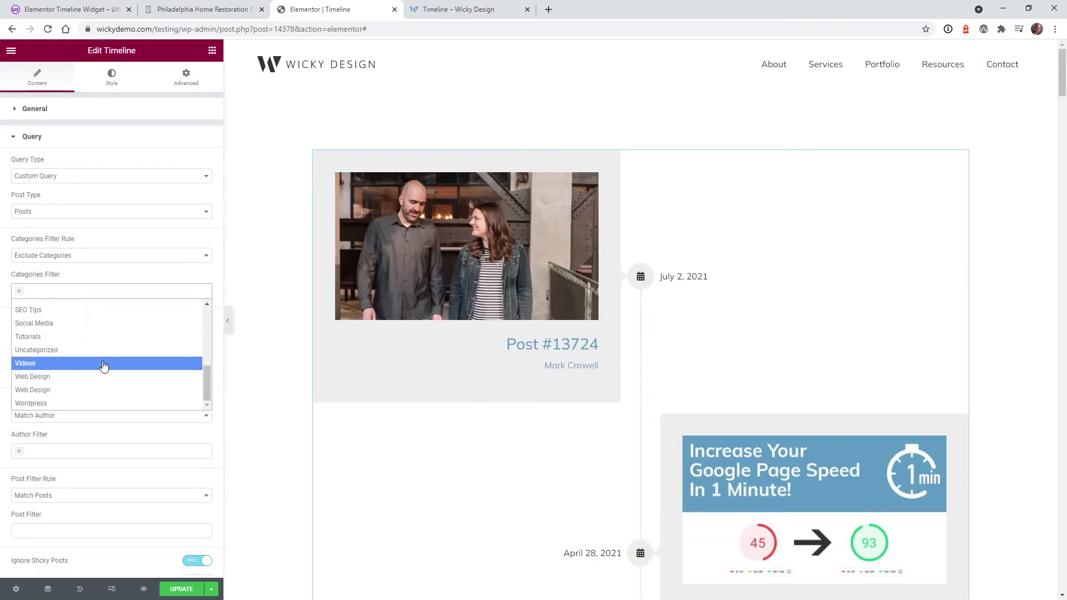
{"action": "left_click", "coordinate": [56, 351]}
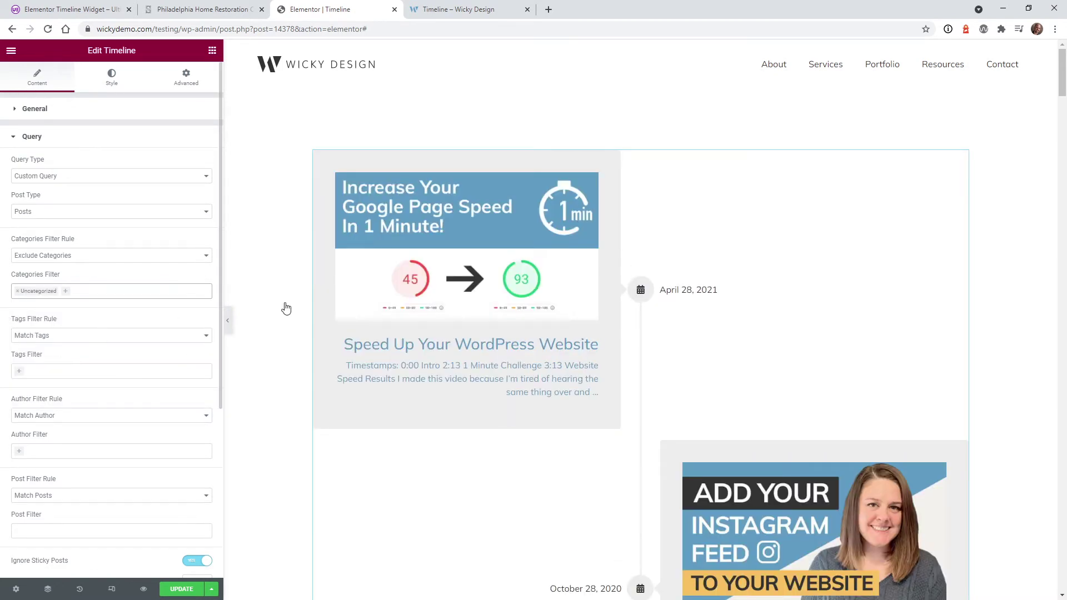
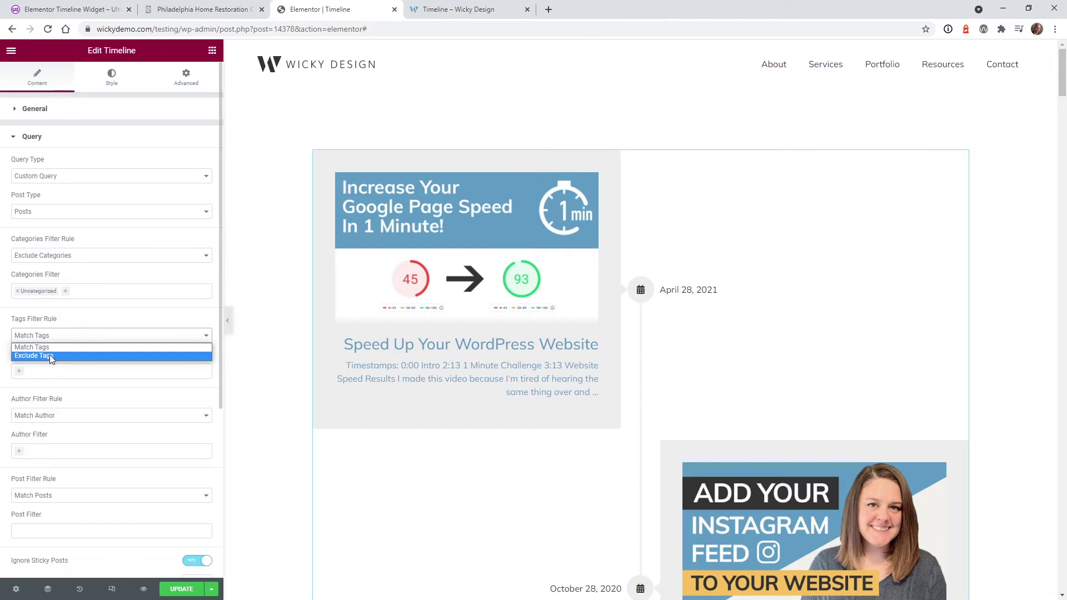
- Set the Tags Filter Rule to Exclude Tags and look through the tags available for filtering
{"action": "left_click", "coordinate": [45, 356]}
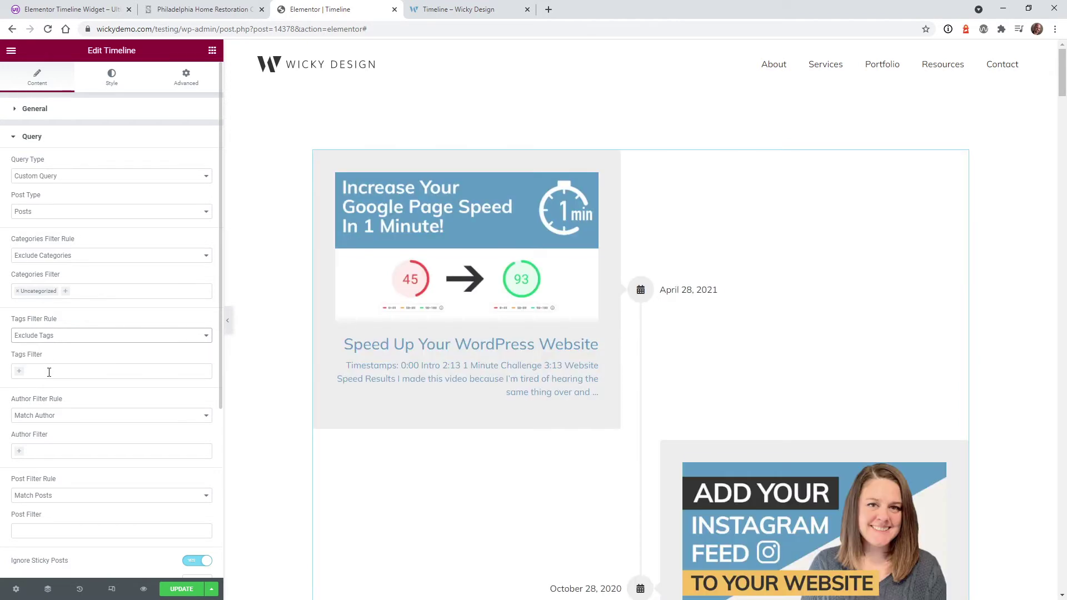
{"action": "left_click", "coordinate": [49, 371]}
{"action": "scroll", "coordinate": [59, 420], "scroll_direction": "down", "scroll_amount": 2}
{"action": "scroll", "coordinate": [59, 421], "scroll_direction": "up", "scroll_amount": 2}
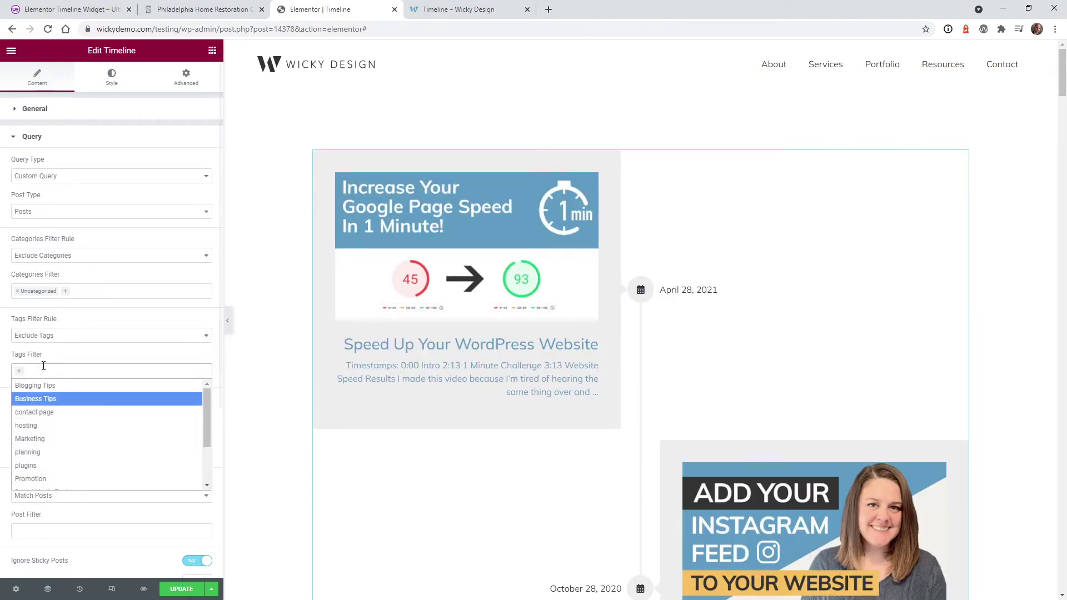
{"action": "left_click", "coordinate": [32, 351]}
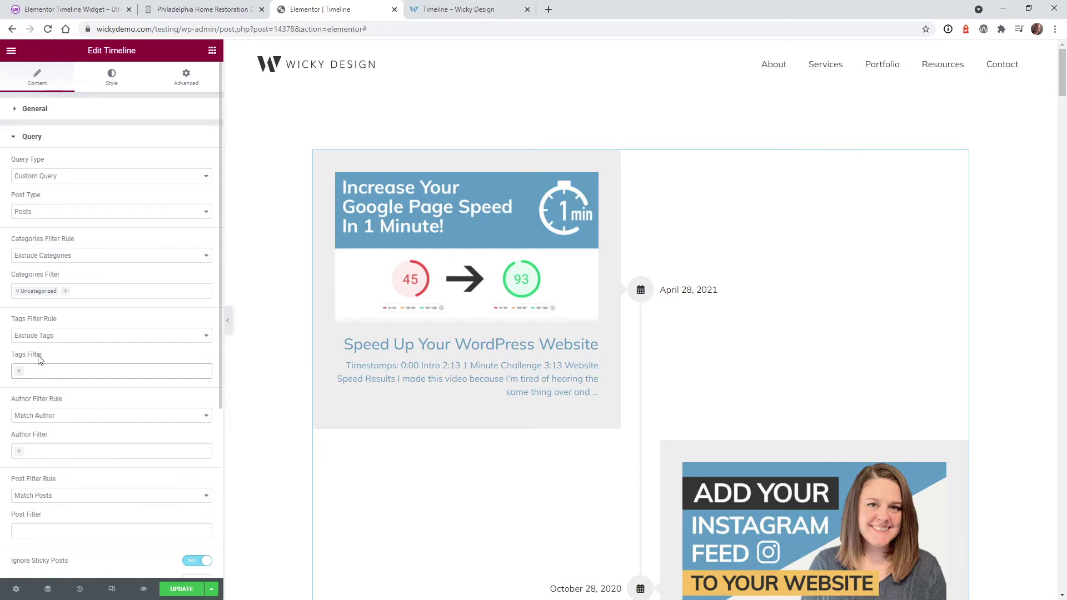
- Check the Author Filter Rule options, then set the Post Filter Rule to Exclude Posts and search its filter for "seo"
{"action": "scroll", "coordinate": [39, 361], "scroll_direction": "down", "scroll_amount": 4}
{"action": "left_click", "coordinate": [64, 194]}
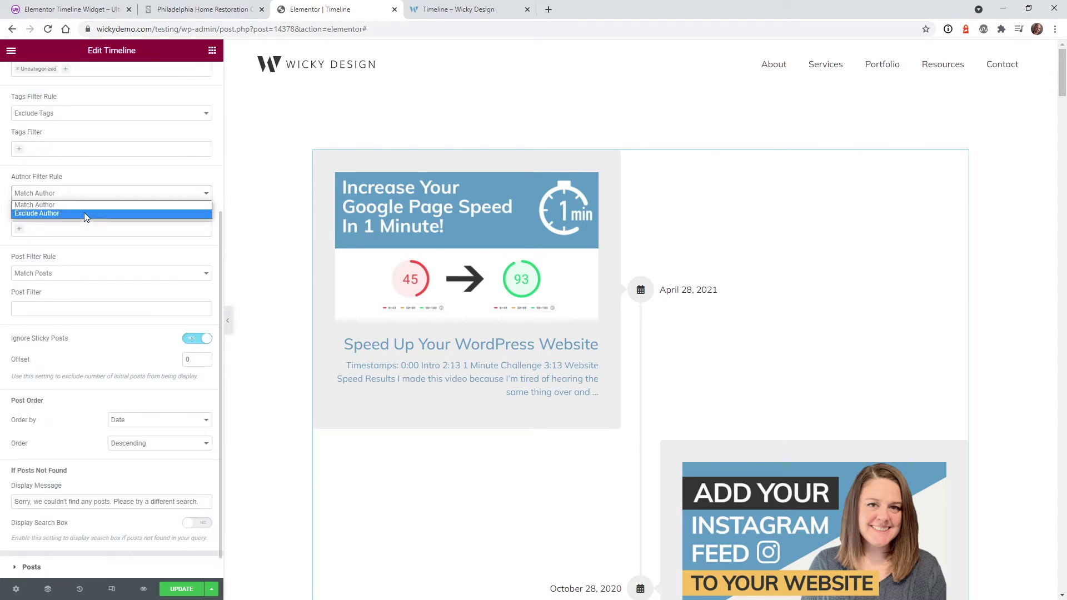
{"action": "left_click", "coordinate": [53, 306]}
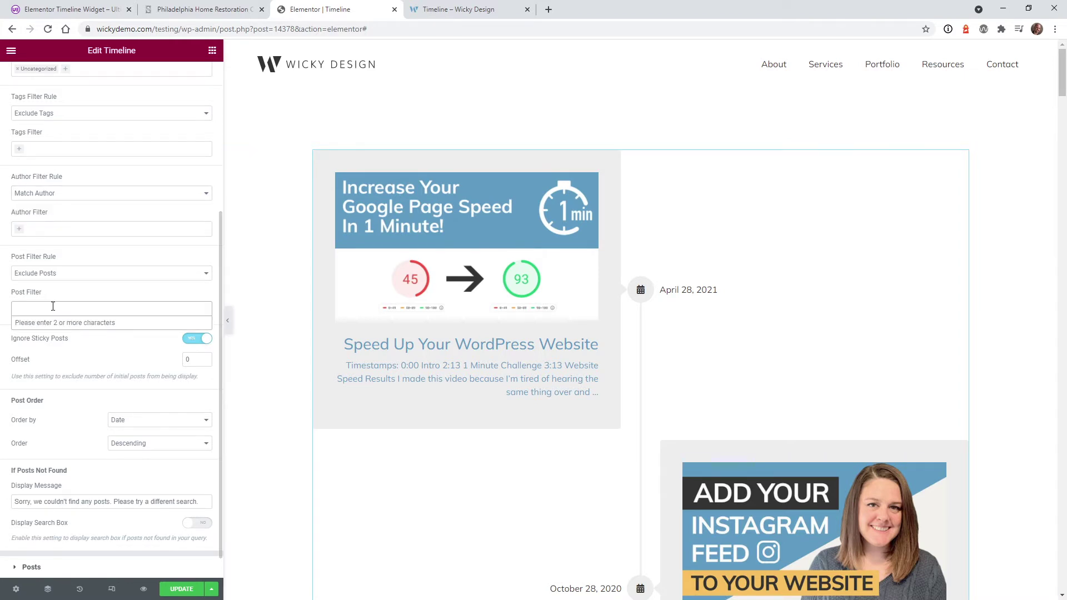
{"action": "type", "text": "seo"}
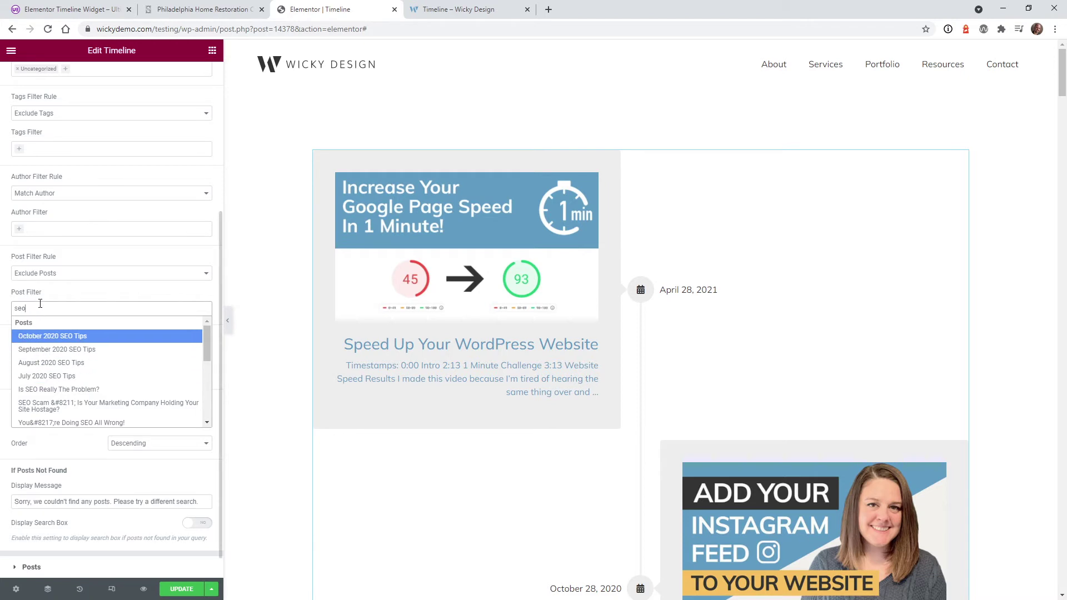
{"action": "key", "text": "Escape"}
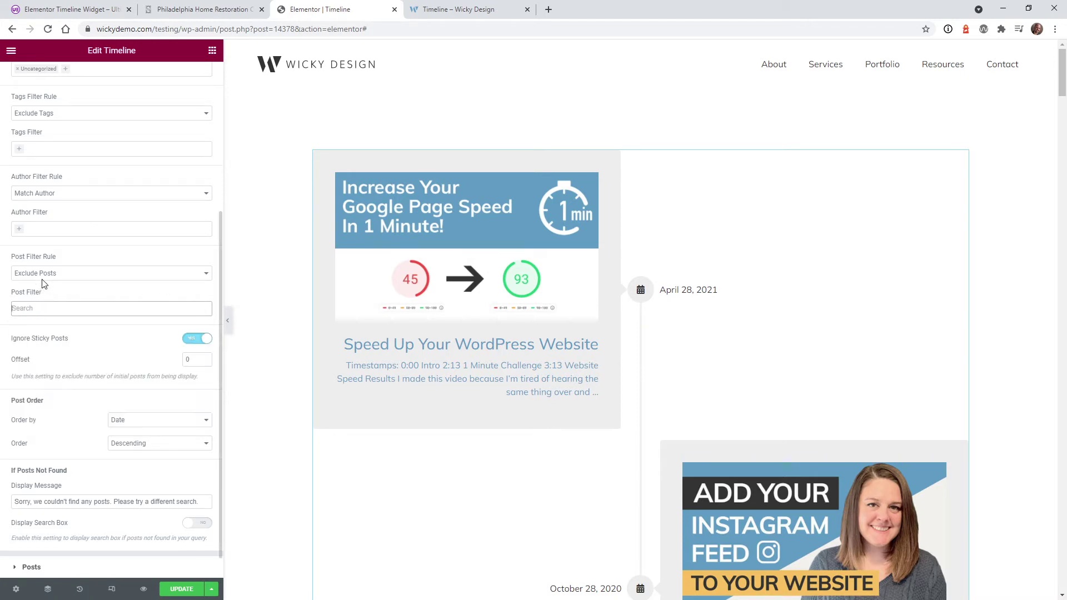
- Try a query Offset of 1, and then set it to 2
{"action": "double_click", "coordinate": [197, 359]}
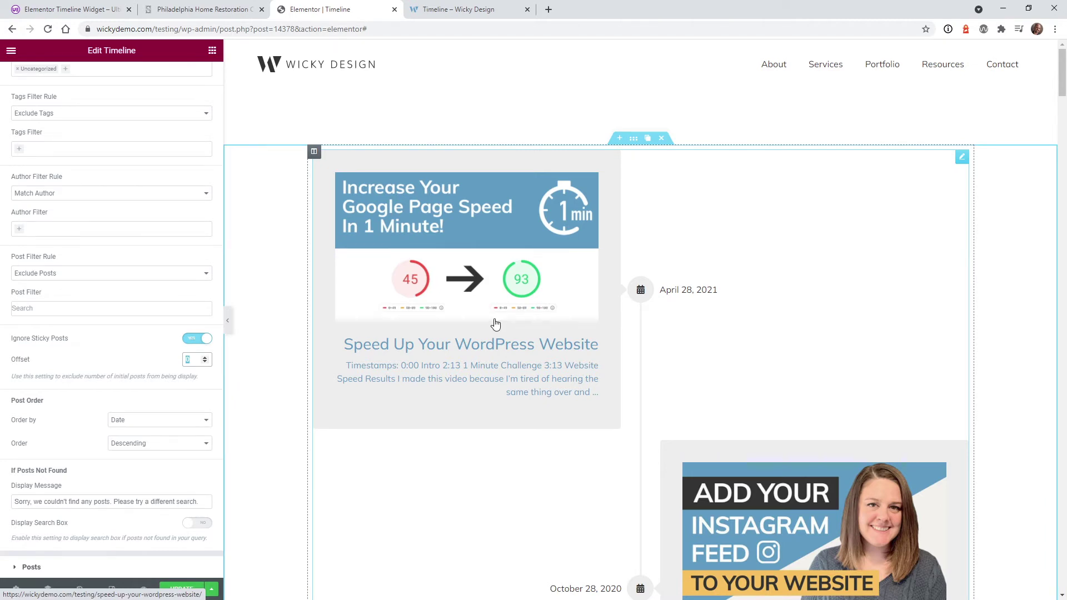
{"action": "type", "text": "1"}
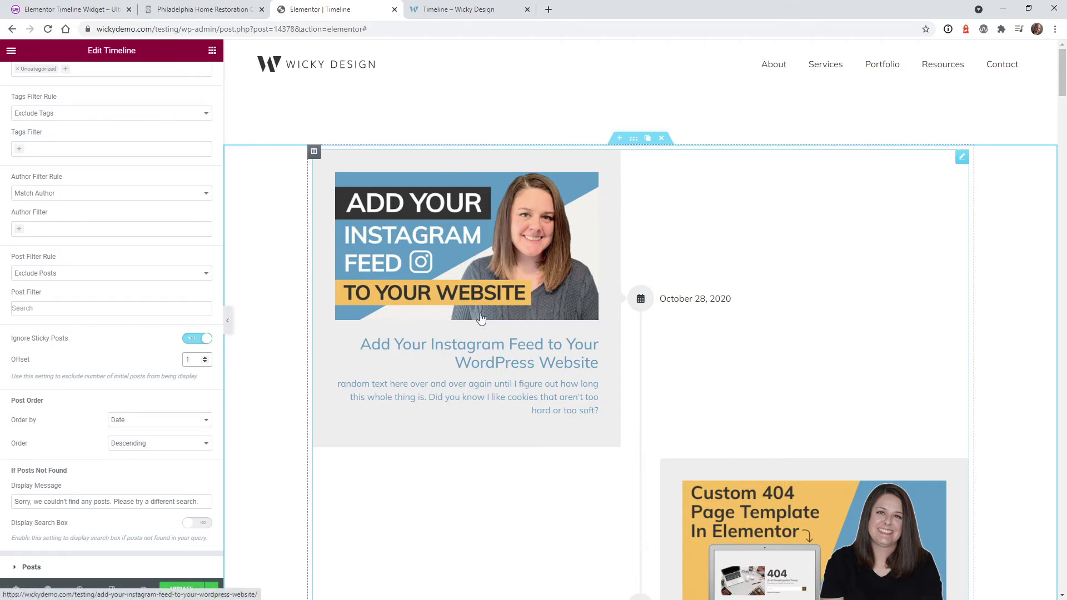
{"action": "left_click_drag", "start_coordinate": [192, 360], "coordinate": [177, 355]}
{"action": "type", "text": "2"}
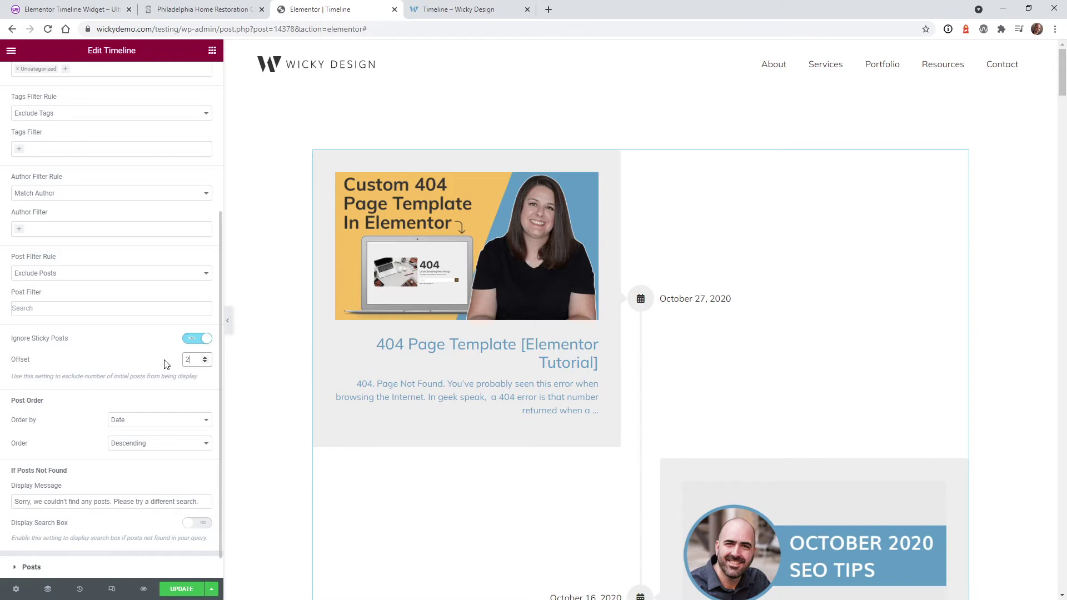
- Review the Order by and Order choices under Post Order, keep Date, and examine the entry dates along the timeline
{"action": "scroll", "coordinate": [164, 376], "scroll_direction": "down", "scroll_amount": 1}
{"action": "left_click", "coordinate": [119, 391]}
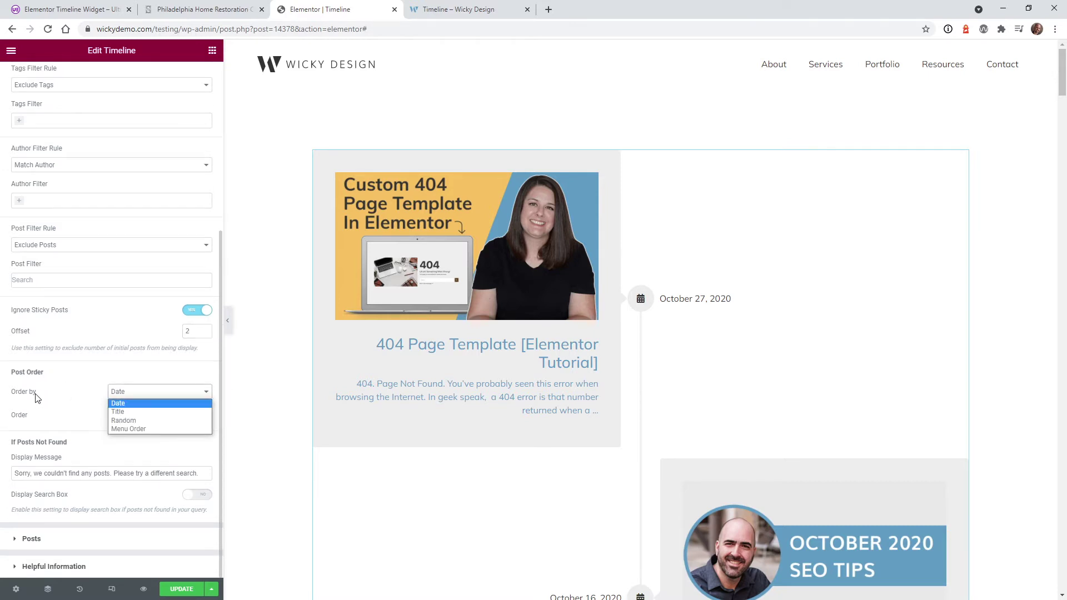
{"action": "left_click", "coordinate": [41, 414]}
{"action": "left_click", "coordinate": [127, 416]}
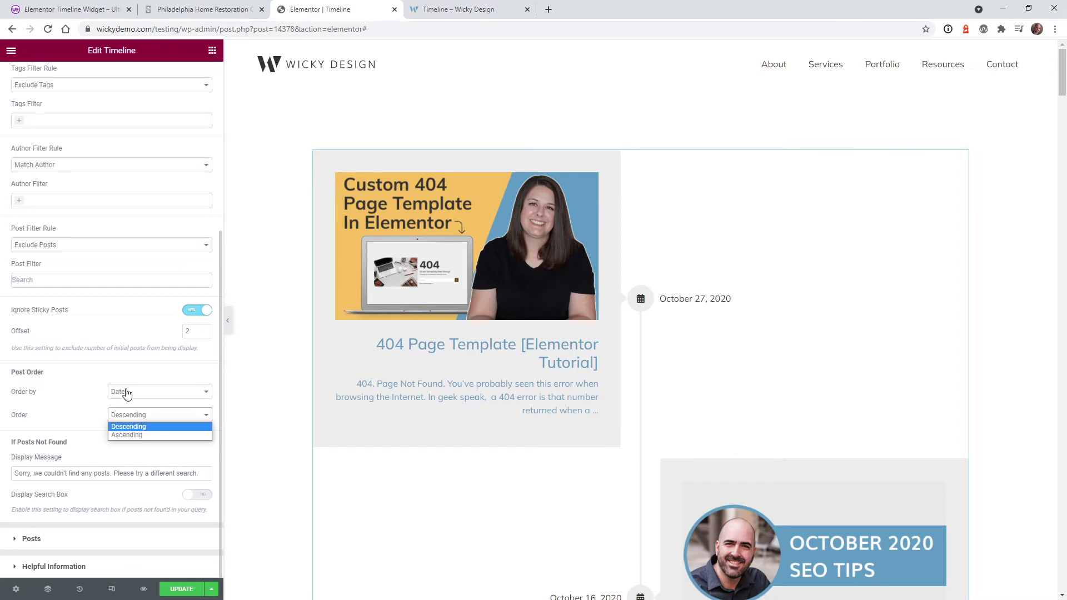
{"action": "left_click", "coordinate": [126, 392]}
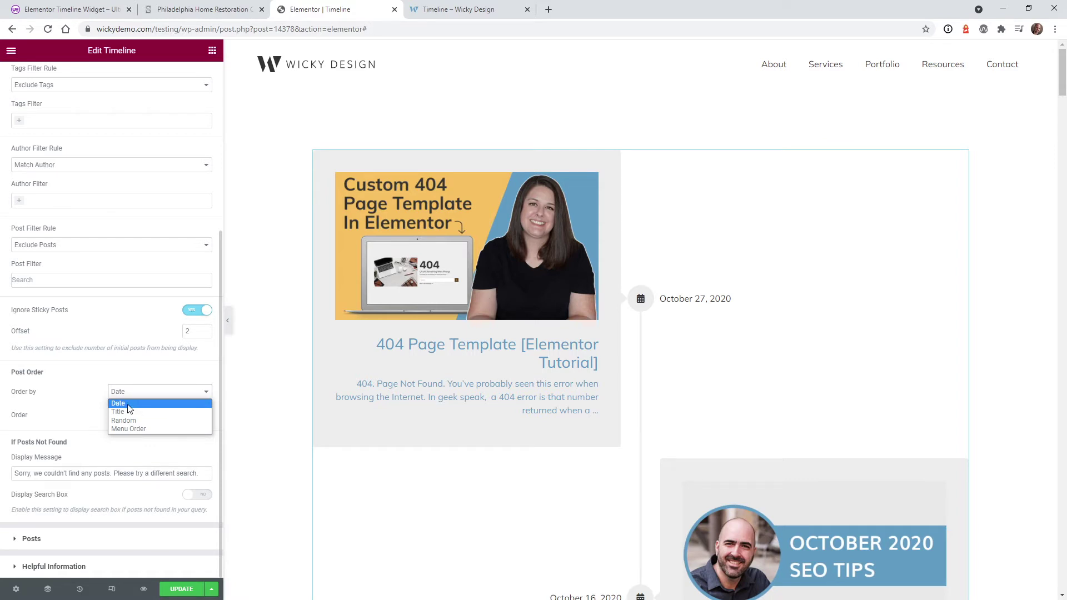
{"action": "left_click", "coordinate": [129, 404]}
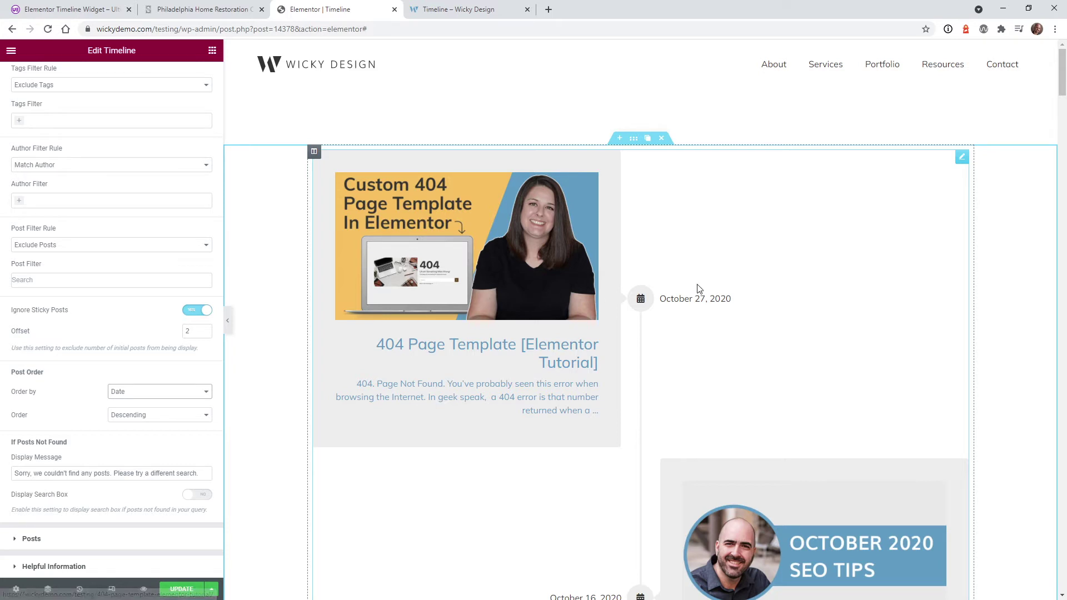
{"action": "left_click_drag", "start_coordinate": [676, 295], "coordinate": [665, 163]}
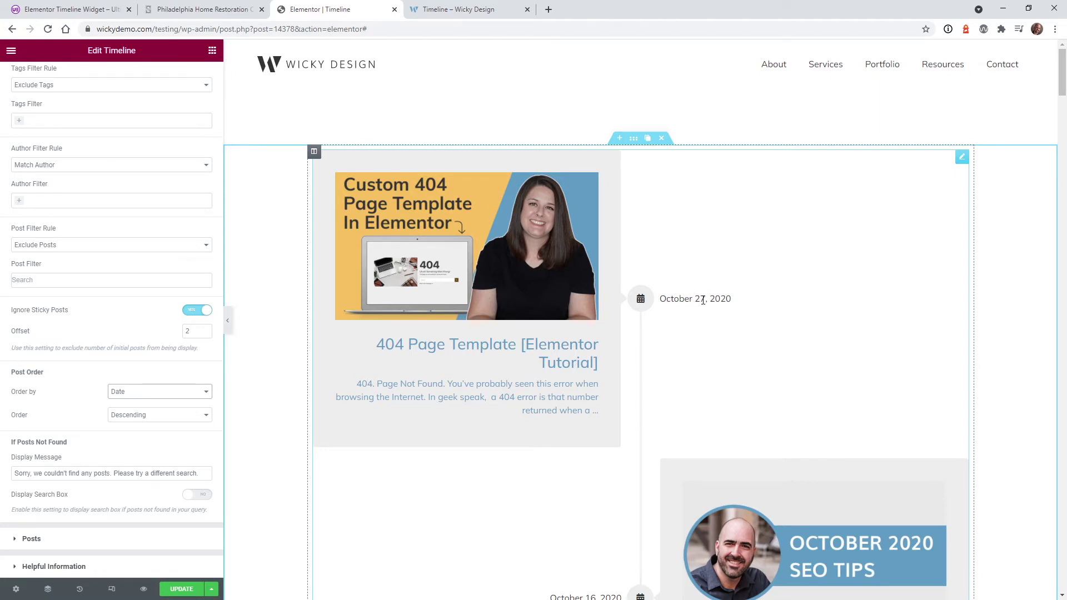
{"action": "scroll", "coordinate": [687, 318], "scroll_direction": "down", "scroll_amount": 4}
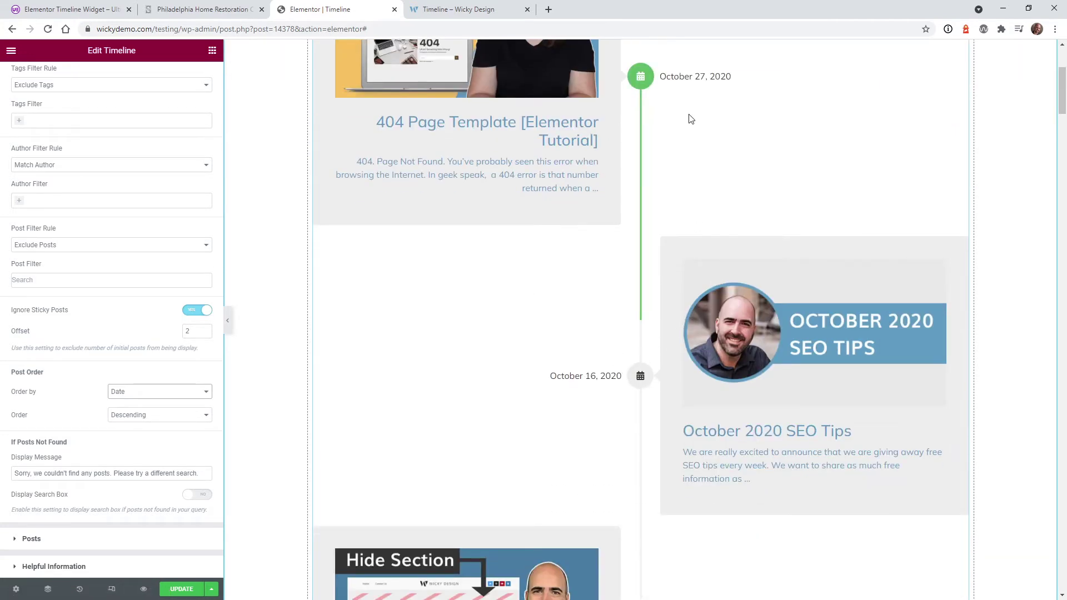
- Try Ascending as the timeline's post order, and then restore Descending
{"action": "left_click", "coordinate": [138, 417]}
{"action": "left_click", "coordinate": [143, 426]}
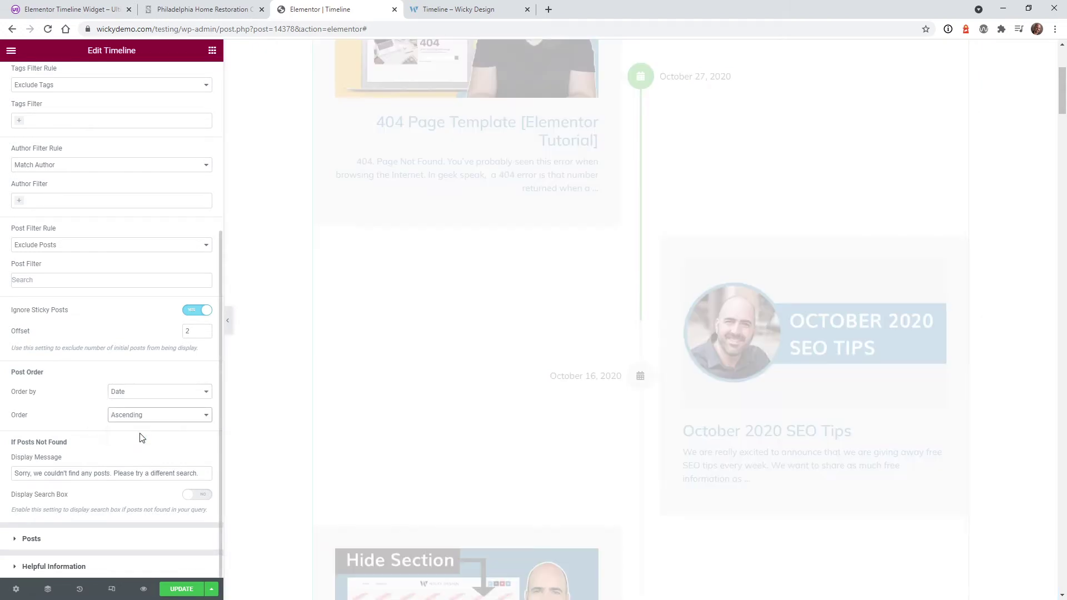
{"action": "scroll", "coordinate": [607, 257], "scroll_direction": "up", "scroll_amount": 4}
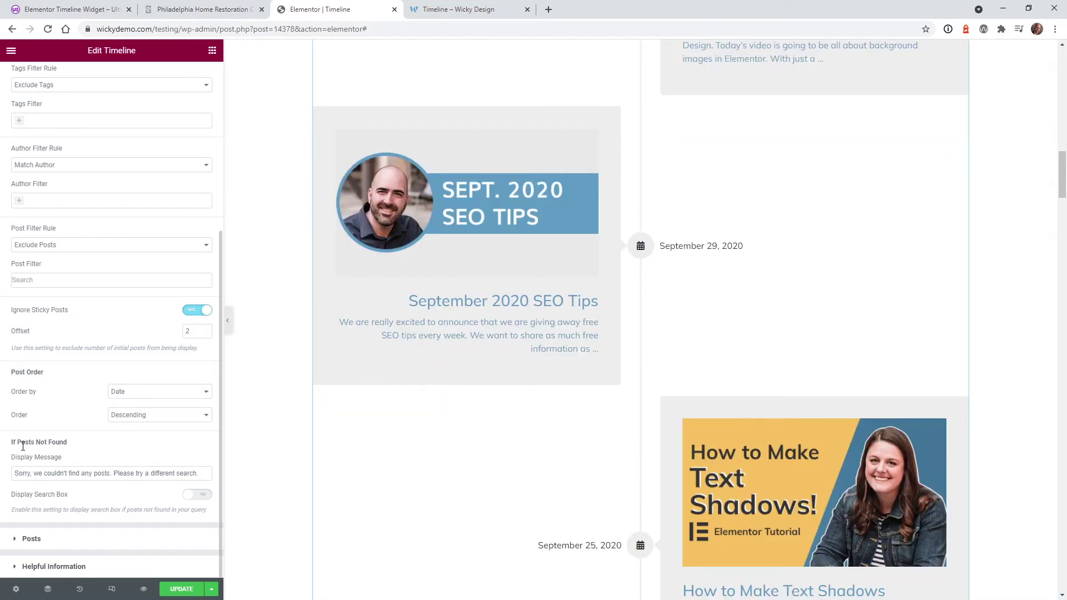
- Examine the Display Message text used when no posts are found, without changing it
{"action": "left_click", "coordinate": [38, 473]}
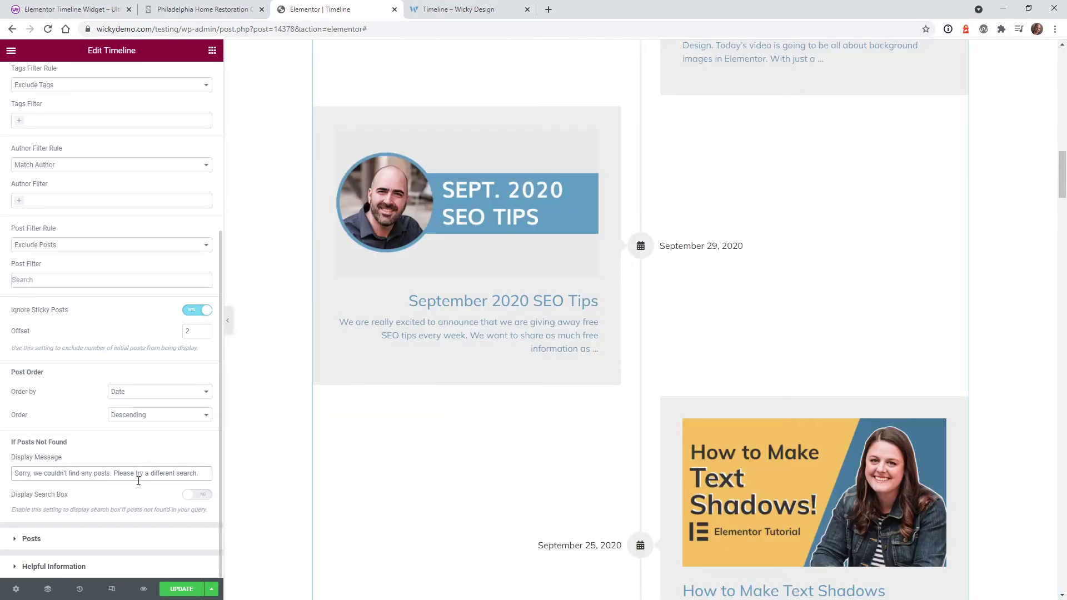
{"action": "left_click_drag", "start_coordinate": [197, 473], "coordinate": [21, 478]}
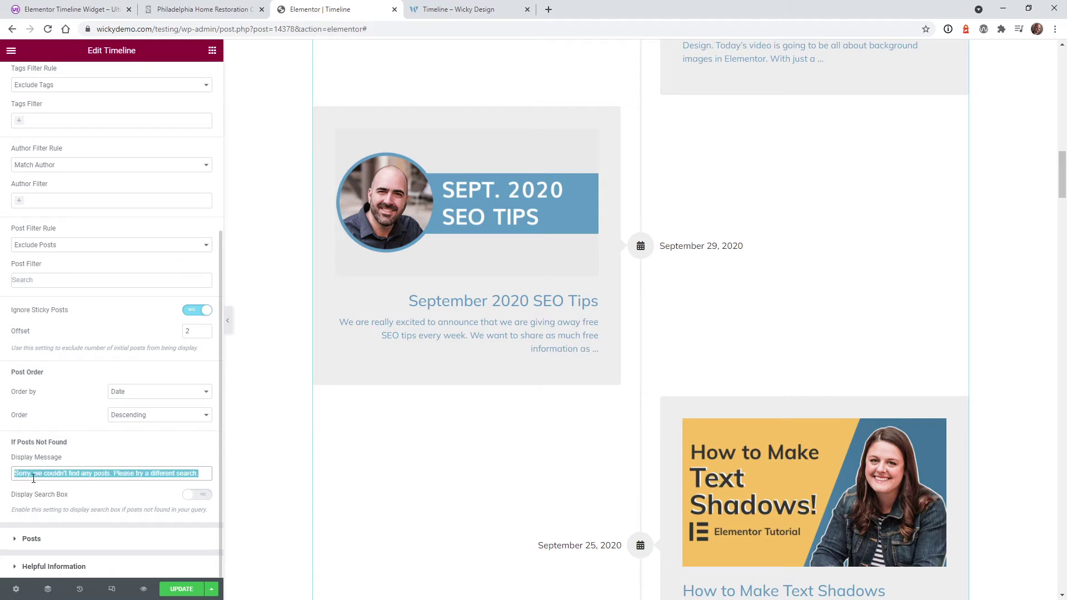
{"action": "left_click", "coordinate": [81, 476]}
{"action": "left_click_drag", "start_coordinate": [176, 473], "coordinate": [120, 473]}
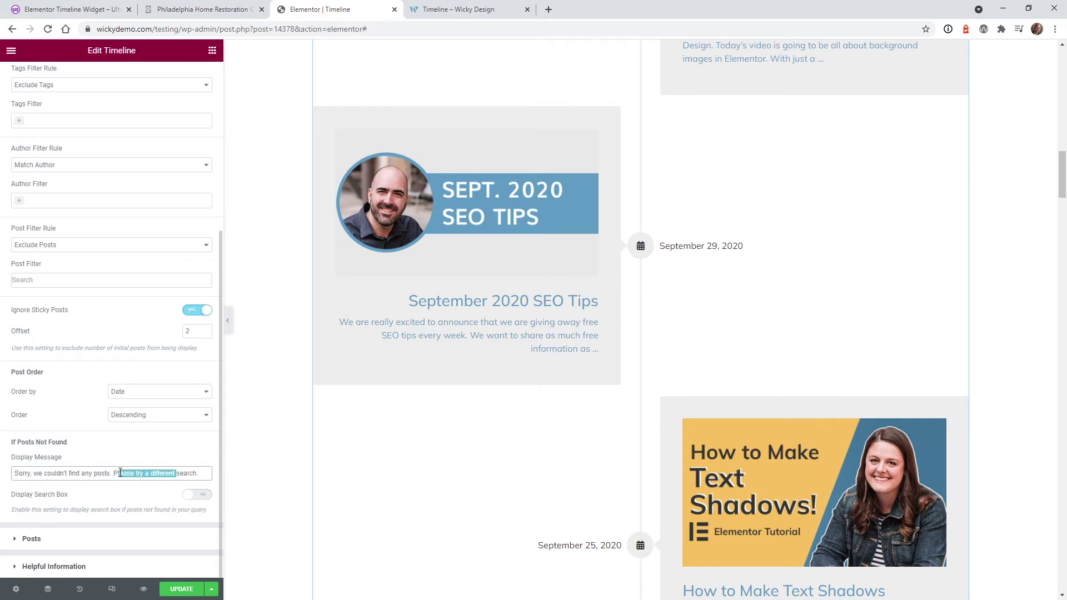
{"action": "left_click", "coordinate": [83, 474]}
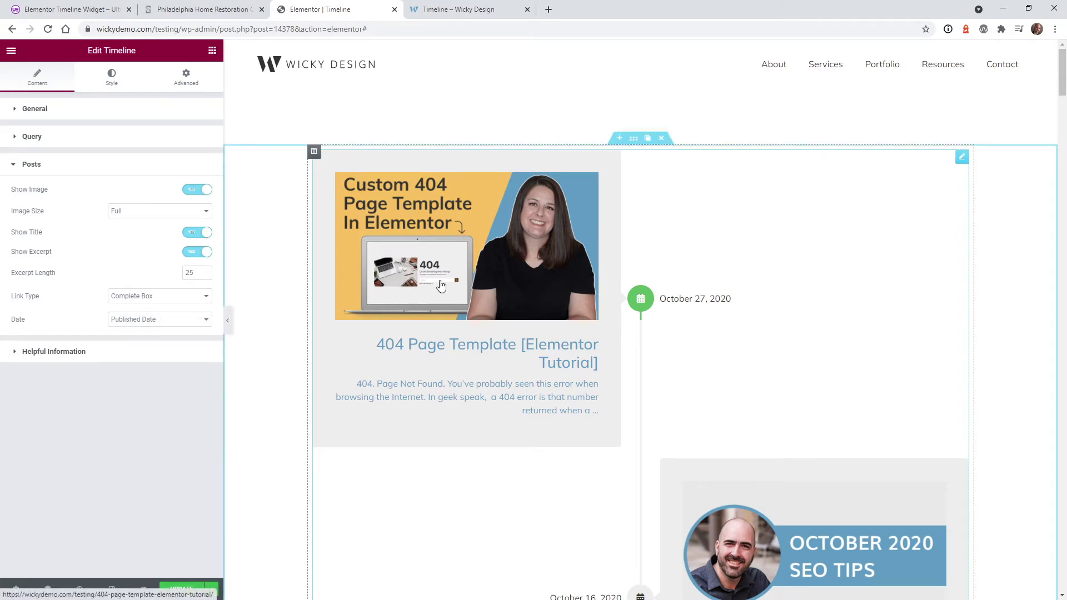
- Try hiding the post images and using the Custom and Thumbnail - 150 x 150 image sizes, and then restore images at Full size
{"action": "left_click", "coordinate": [194, 191]}
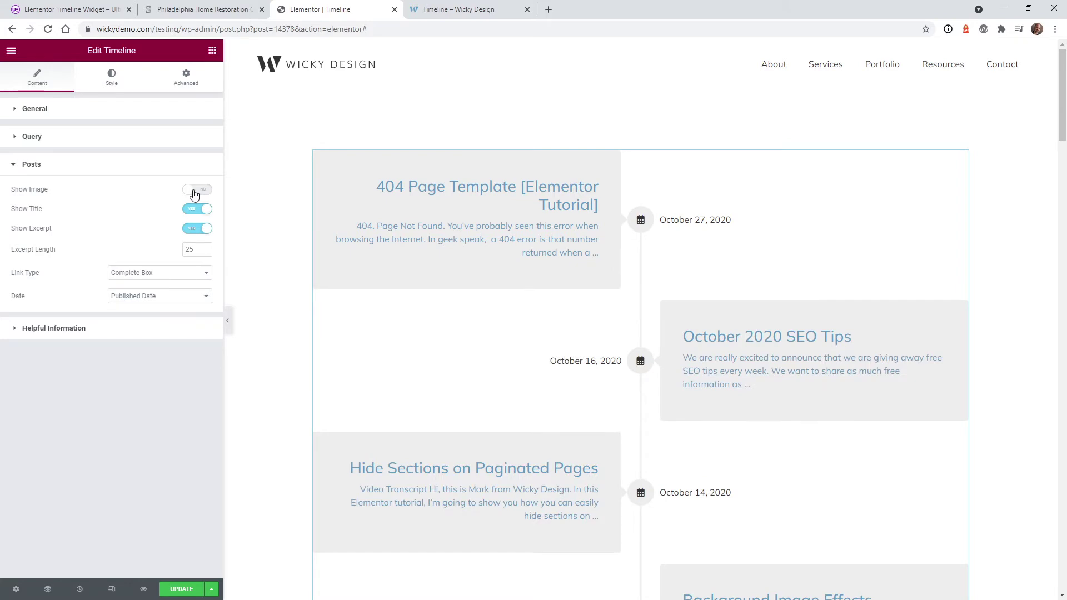
{"action": "left_click", "coordinate": [194, 192]}
{"action": "left_click", "coordinate": [200, 212]}
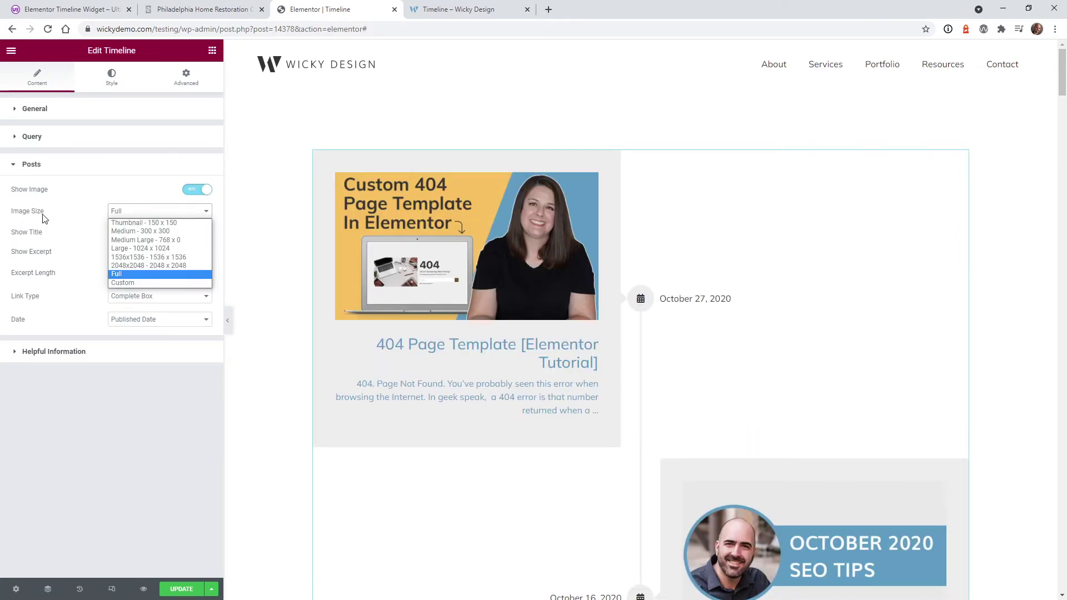
{"action": "left_click", "coordinate": [122, 283]}
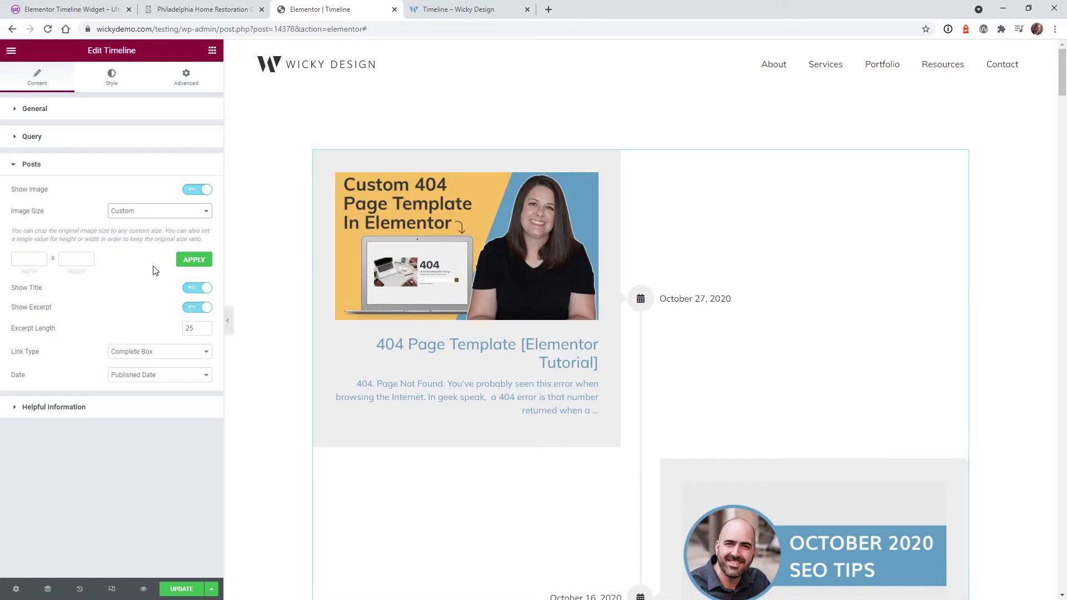
{"action": "left_click", "coordinate": [140, 212]}
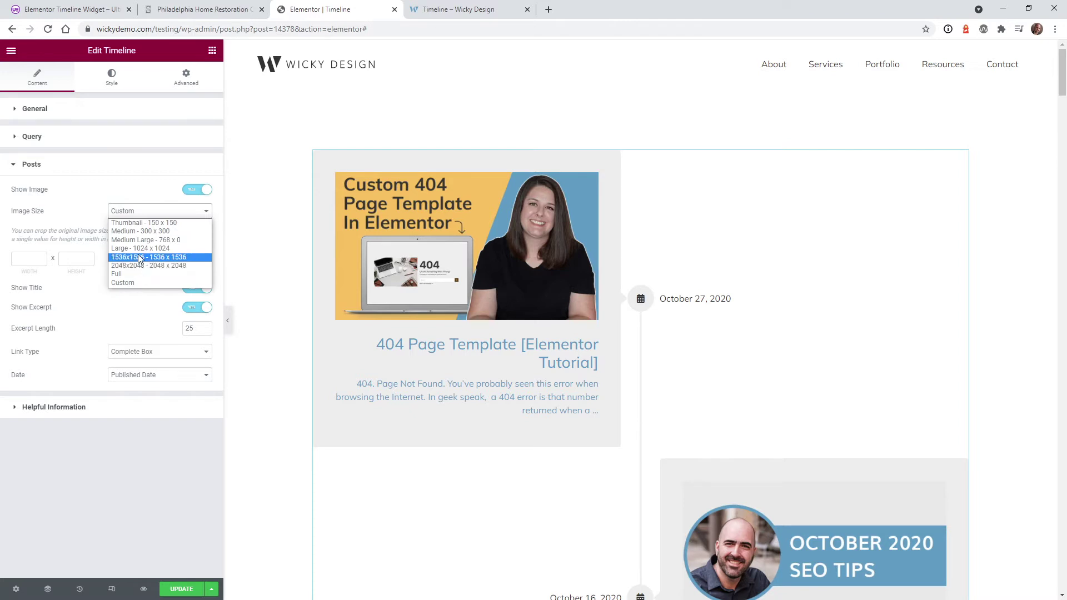
{"action": "left_click", "coordinate": [146, 223]}
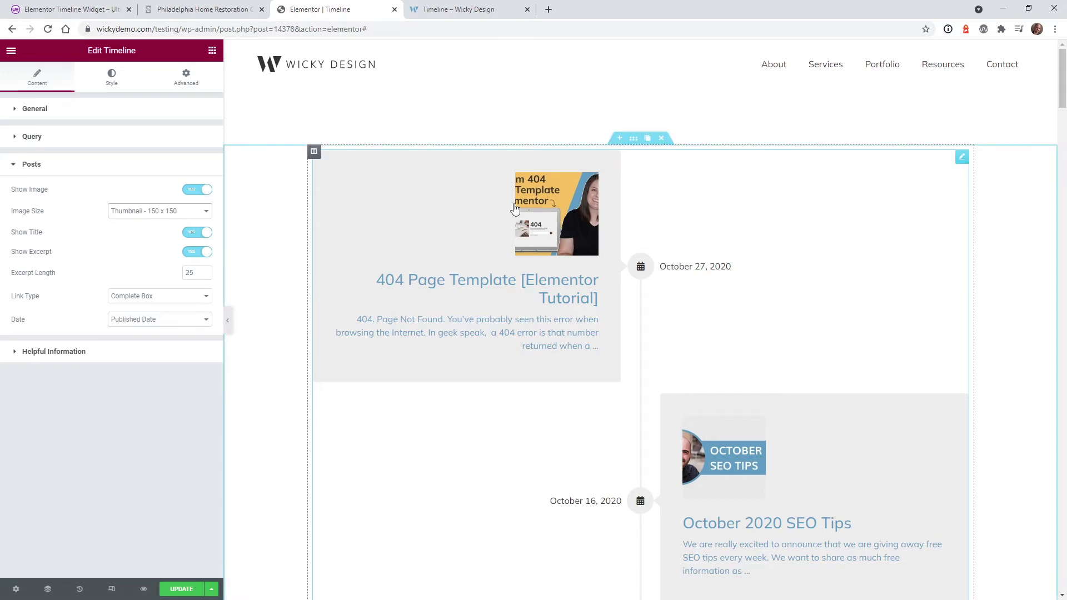
{"action": "left_click", "coordinate": [152, 214]}
{"action": "left_click", "coordinate": [145, 276]}
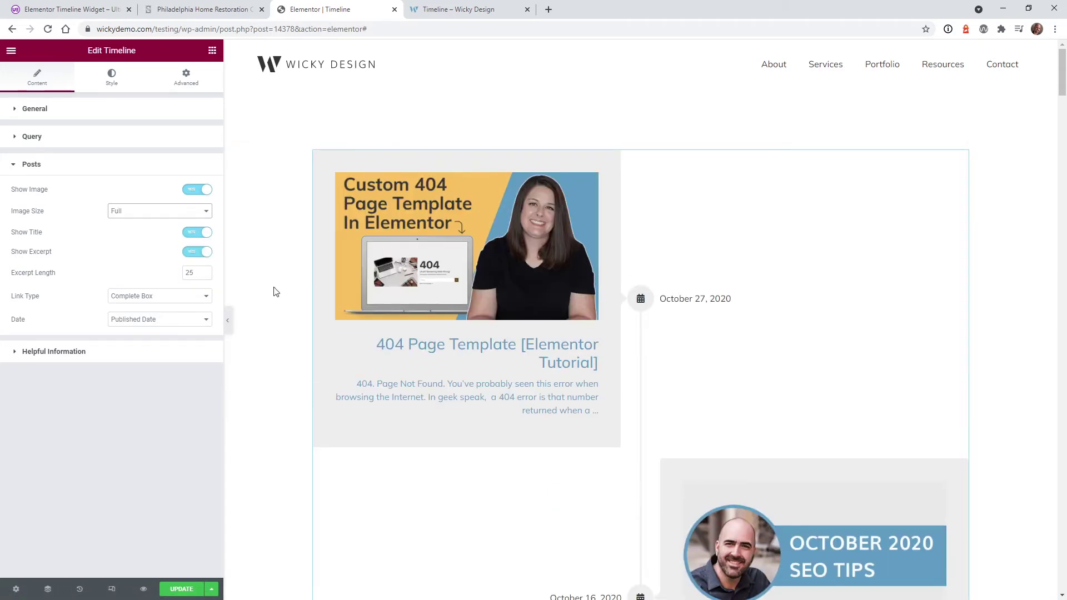
- Try hiding the post titles and restore them, and then try an Excerpt Length of 10 before setting it to 20
{"action": "left_click", "coordinate": [197, 233]}
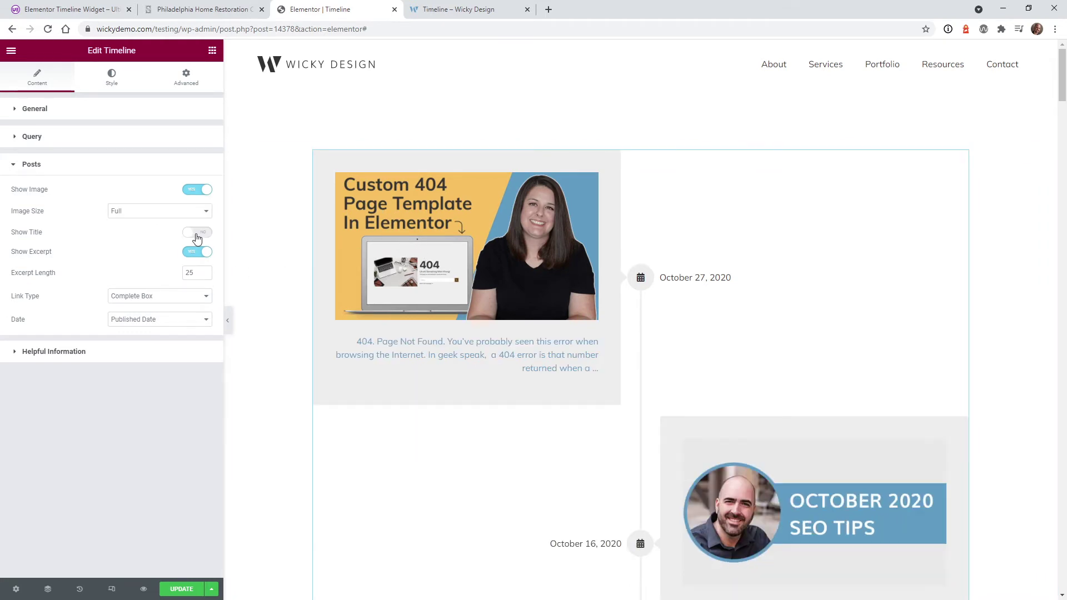
{"action": "left_click", "coordinate": [198, 234]}
{"action": "double_click", "coordinate": [192, 272]}
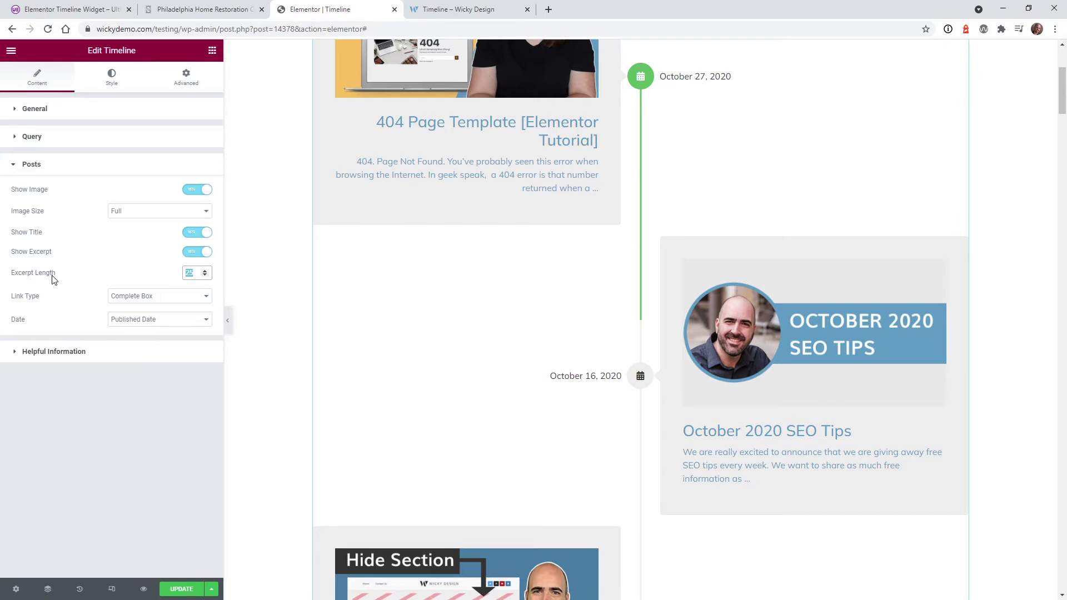
{"action": "type", "text": "10"}
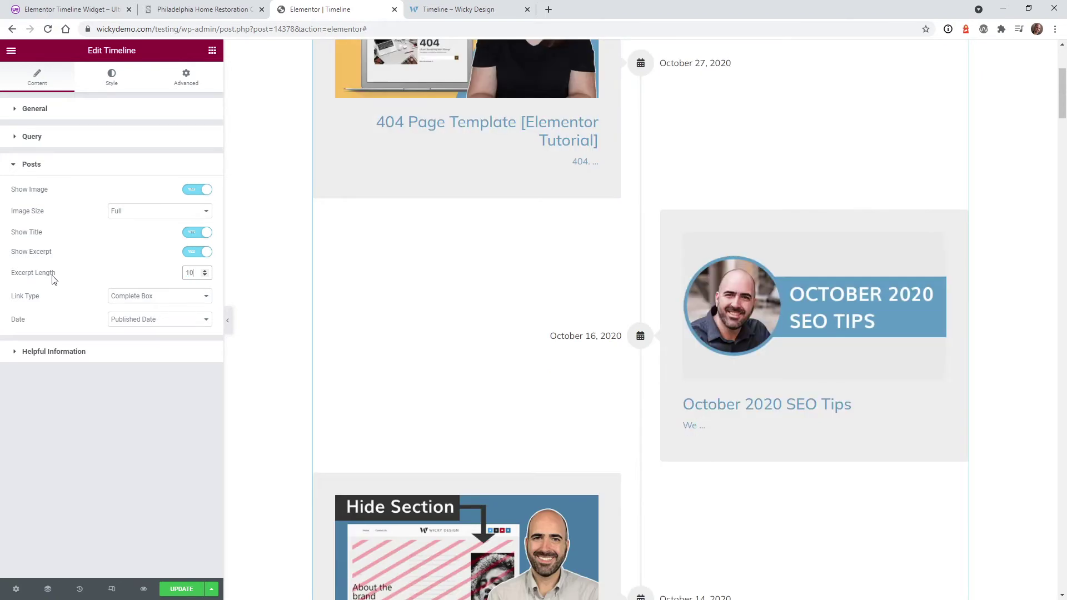
{"action": "double_click", "coordinate": [193, 271]}
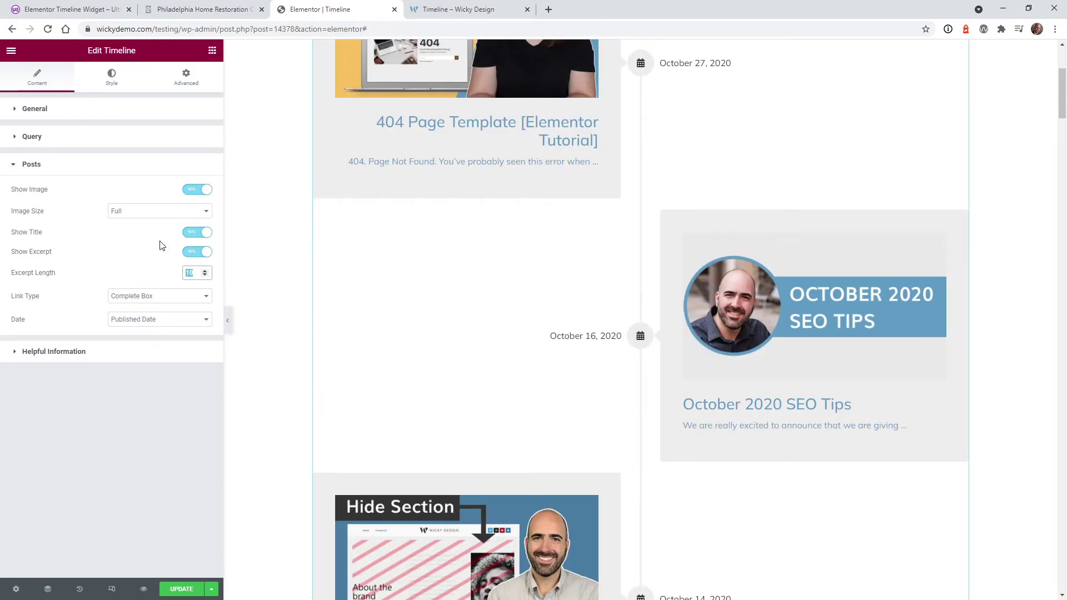
{"action": "type", "text": "20"}
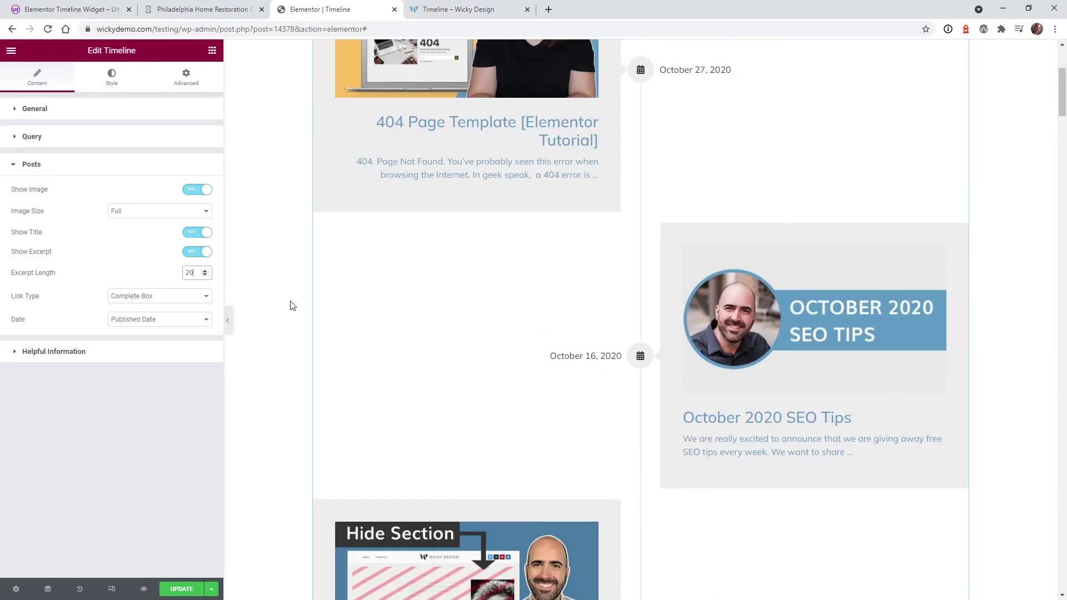
{"action": "scroll", "coordinate": [489, 393], "scroll_direction": "up", "scroll_amount": 4}
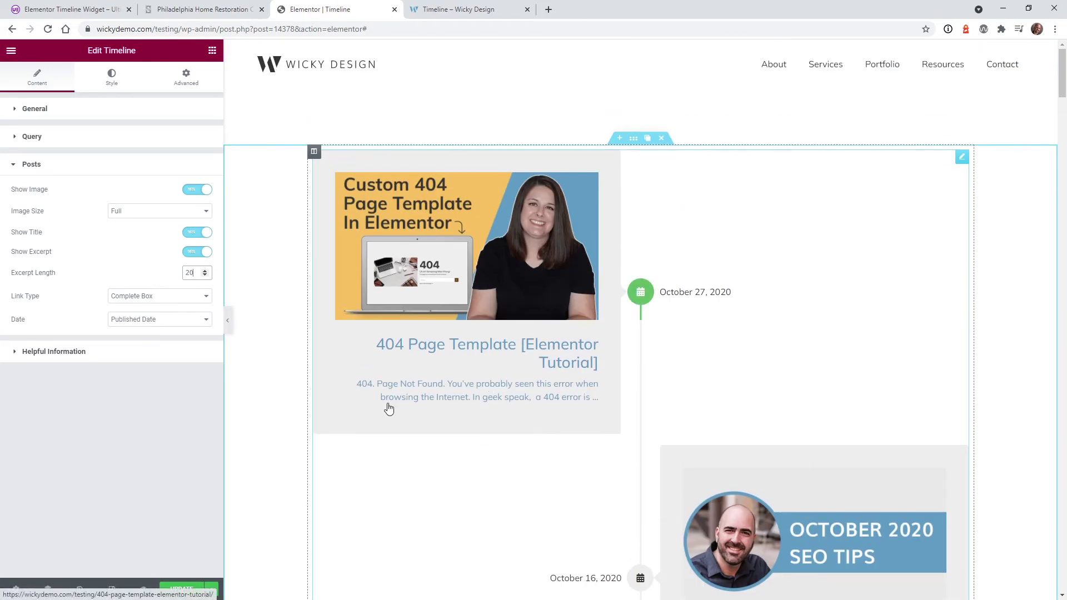
- Try the Text and None link types for the timeline posts, and then restore Complete Box
{"action": "left_click", "coordinate": [159, 300]}
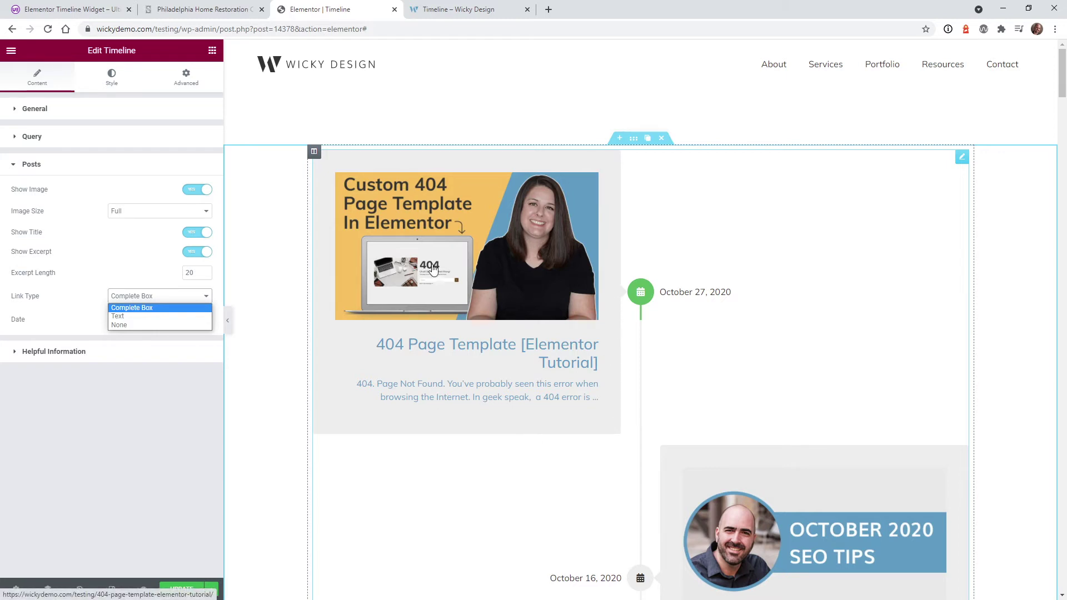
{"action": "left_click", "coordinate": [118, 316]}
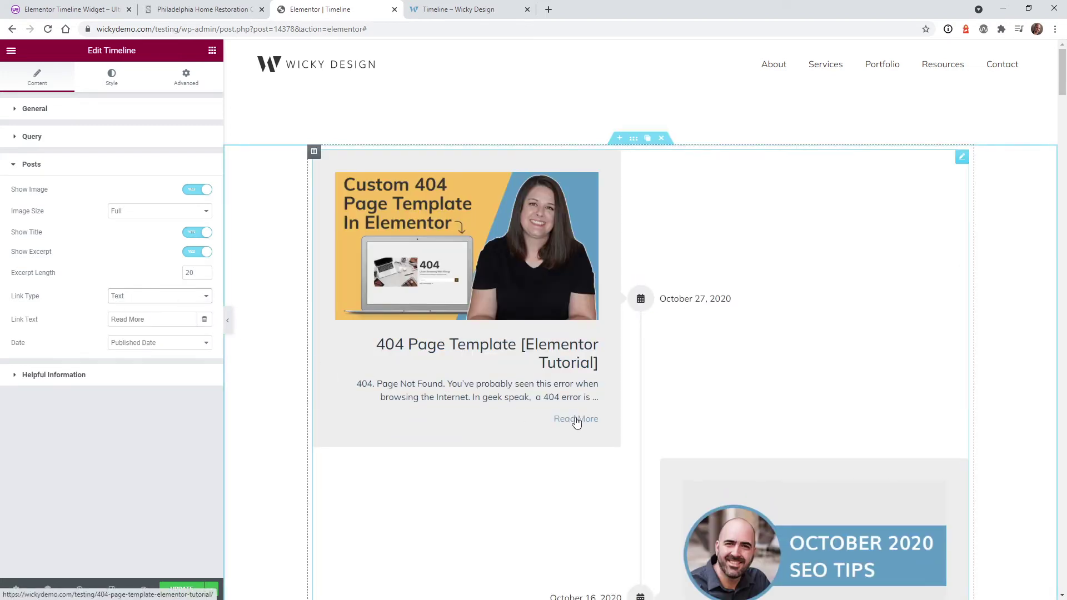
{"action": "key", "text": "Up"}
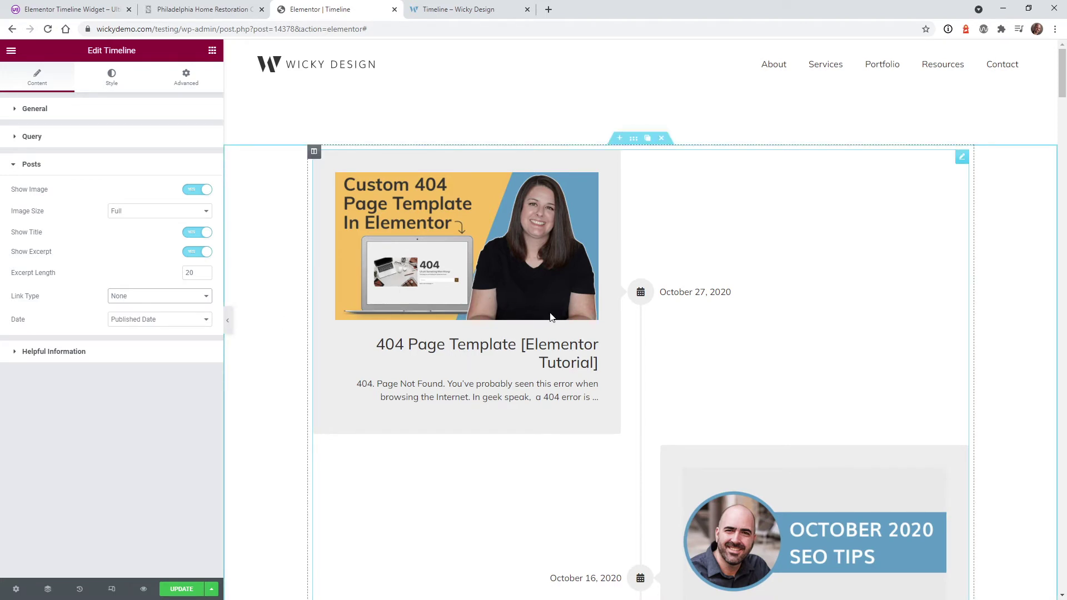
{"action": "left_click", "coordinate": [134, 298]}
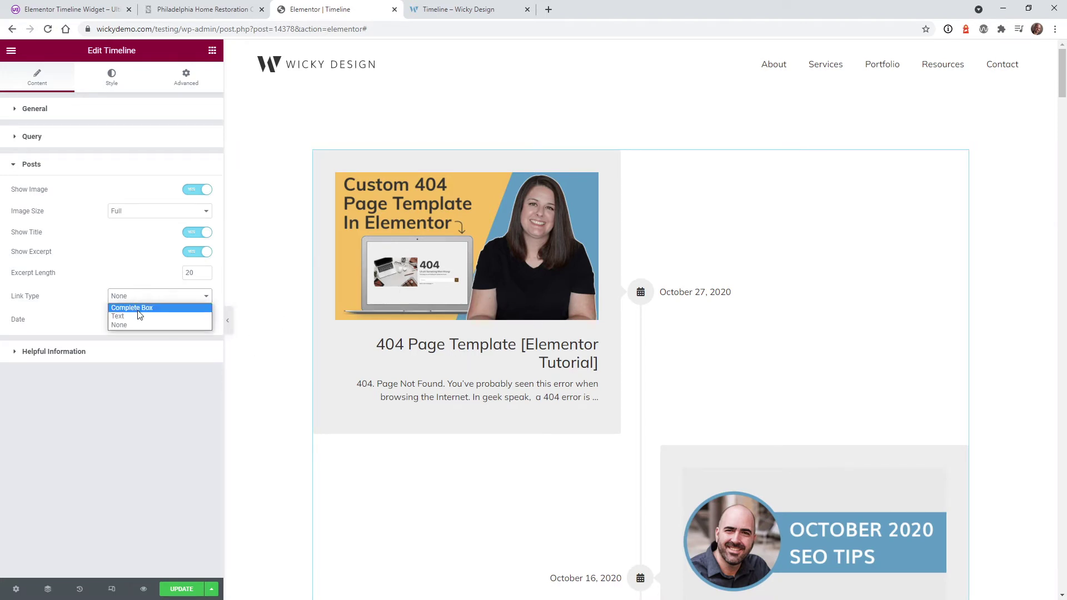
{"action": "left_click", "coordinate": [142, 309]}
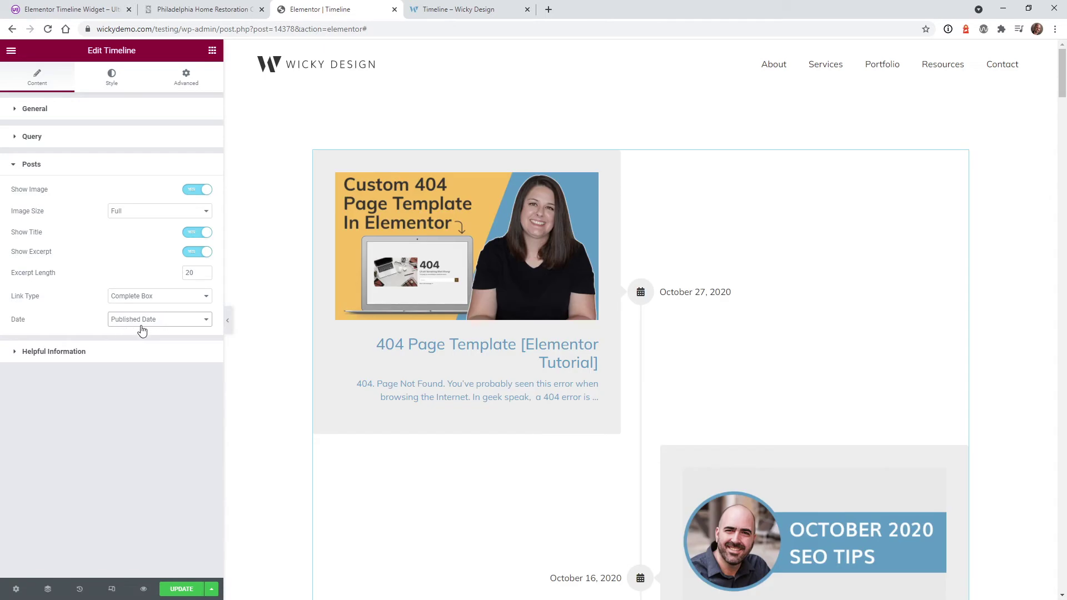
- Try Last Modified Date and a Custom meta key as the posts' date source, and then restore Published Date
{"action": "left_click", "coordinate": [159, 326]}
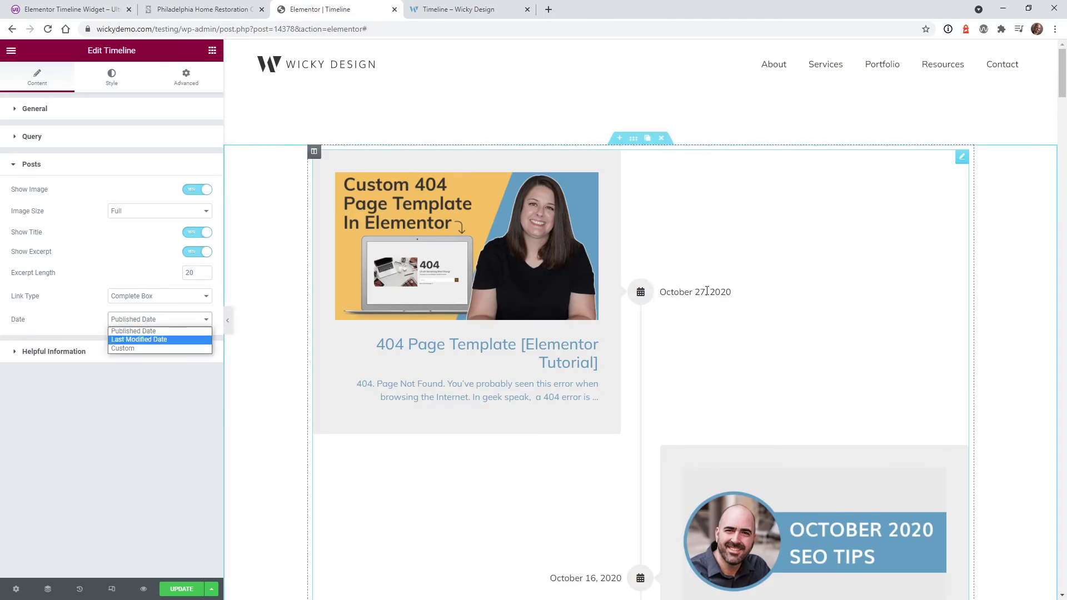
{"action": "left_click", "coordinate": [163, 341]}
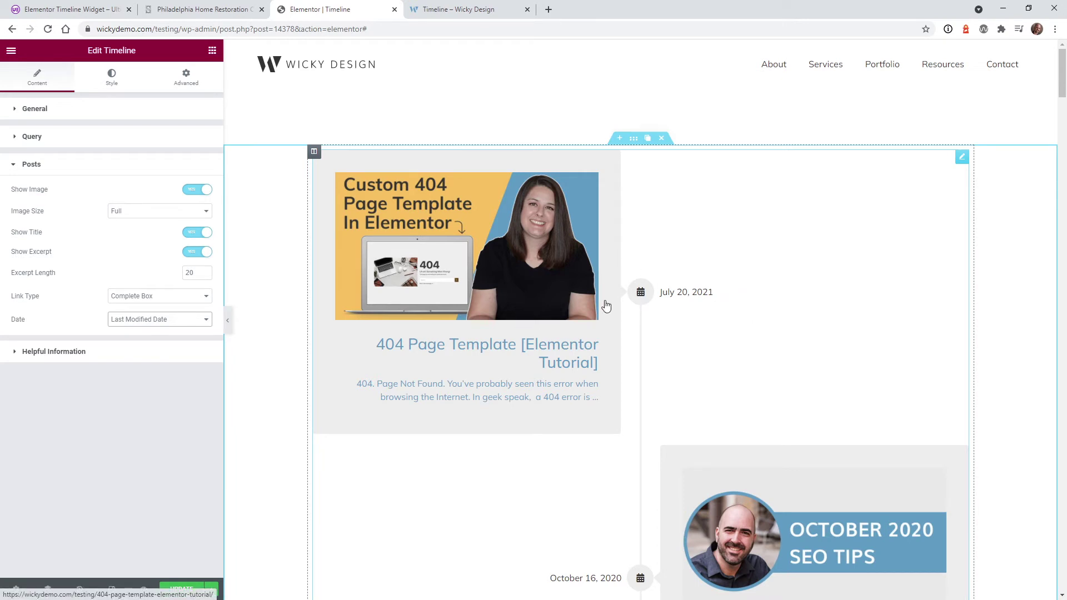
{"action": "left_click", "coordinate": [150, 322]}
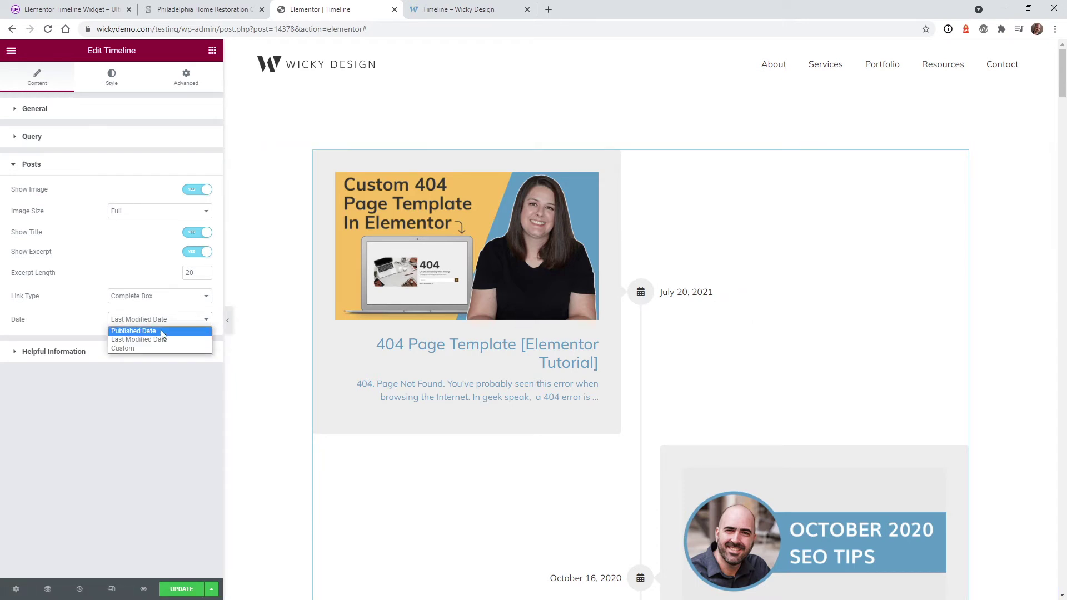
{"action": "left_click", "coordinate": [150, 347]}
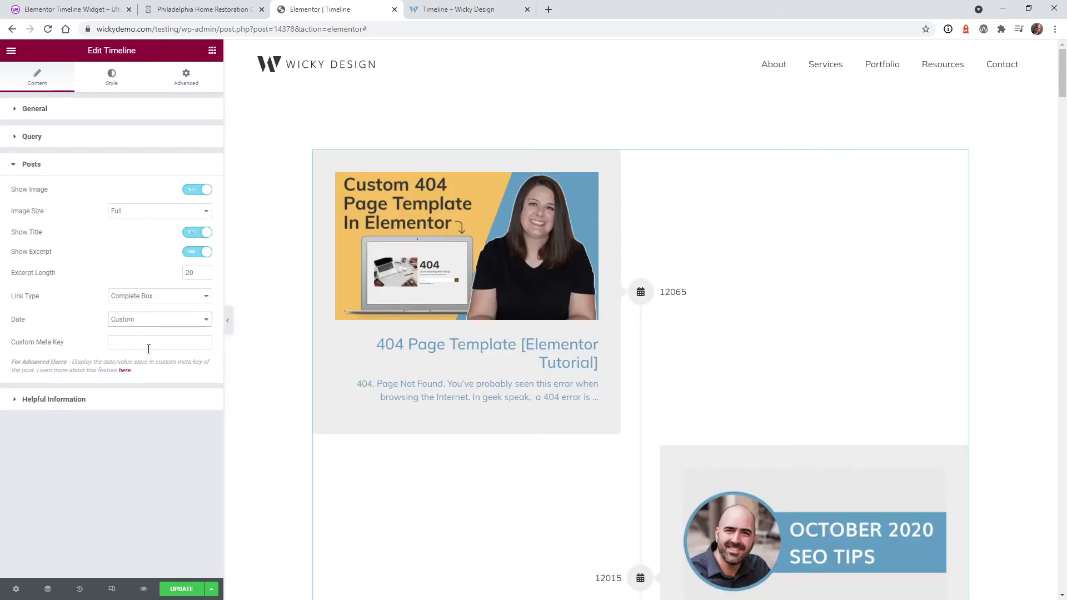
{"action": "left_click", "coordinate": [144, 342]}
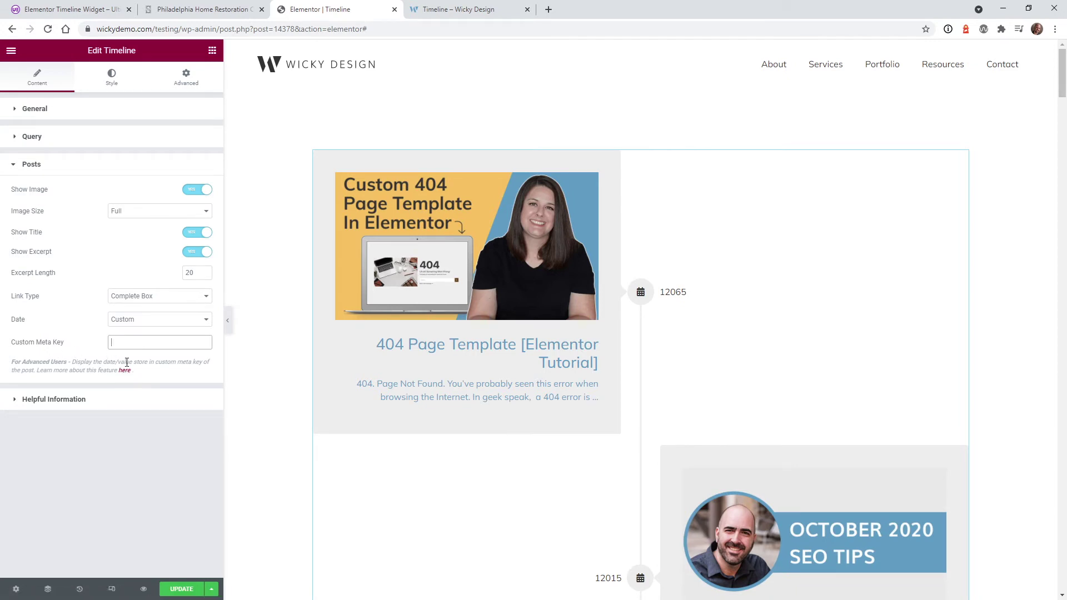
{"action": "left_click", "coordinate": [159, 321]}
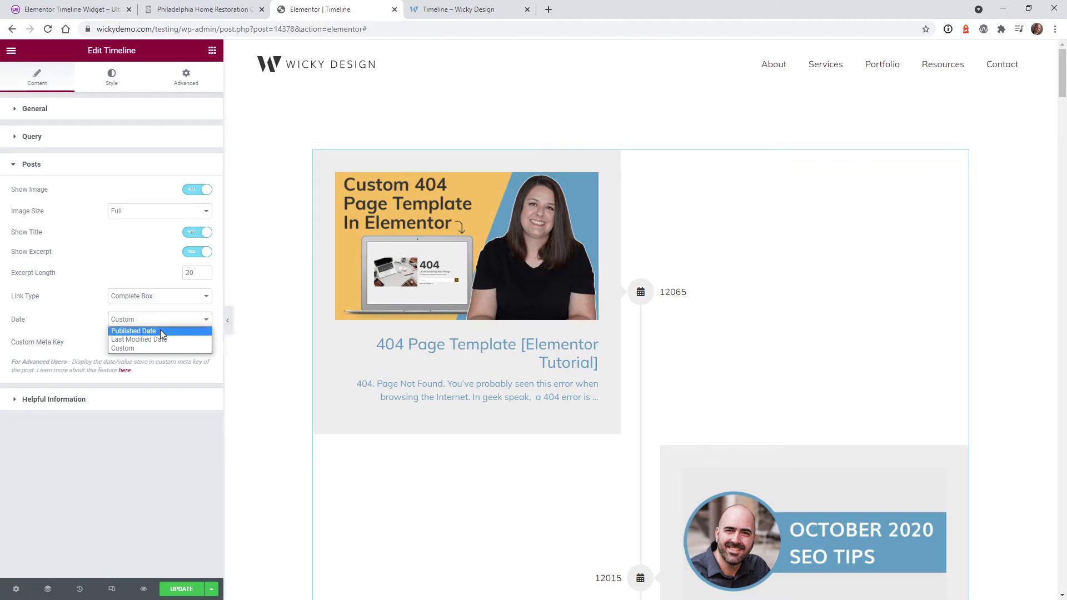
{"action": "left_click", "coordinate": [164, 330]}
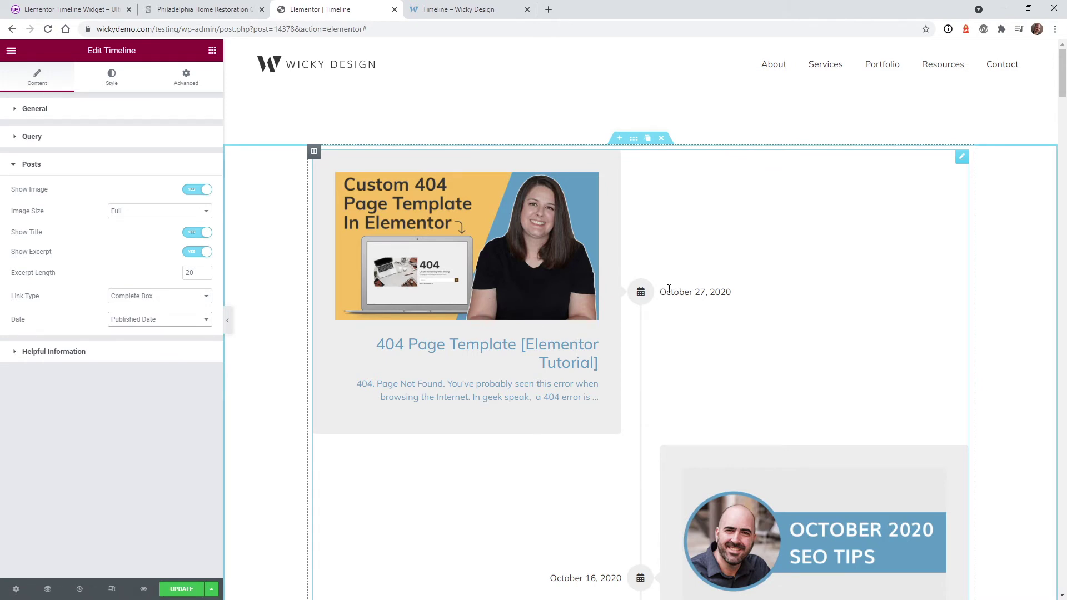
- Examine the Helpful Information links and the scrolling connector line along the timeline entries
{"action": "left_click", "coordinate": [62, 164]}
{"action": "left_click", "coordinate": [63, 191]}
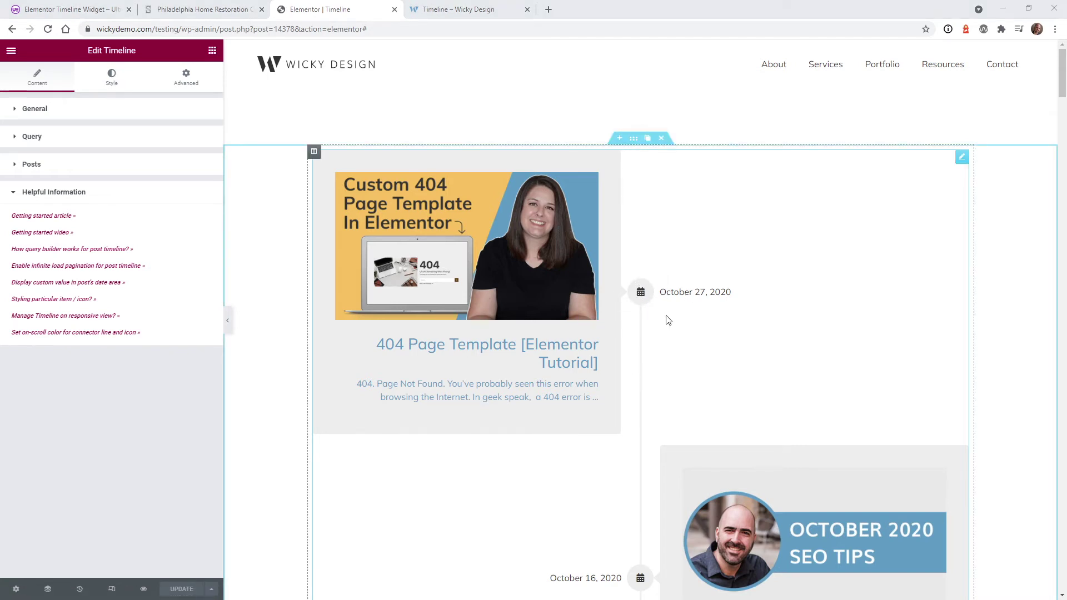
{"action": "scroll", "coordinate": [668, 320], "scroll_direction": "down", "scroll_amount": 2}
{"action": "scroll", "coordinate": [639, 222], "scroll_direction": "down", "scroll_amount": 2}
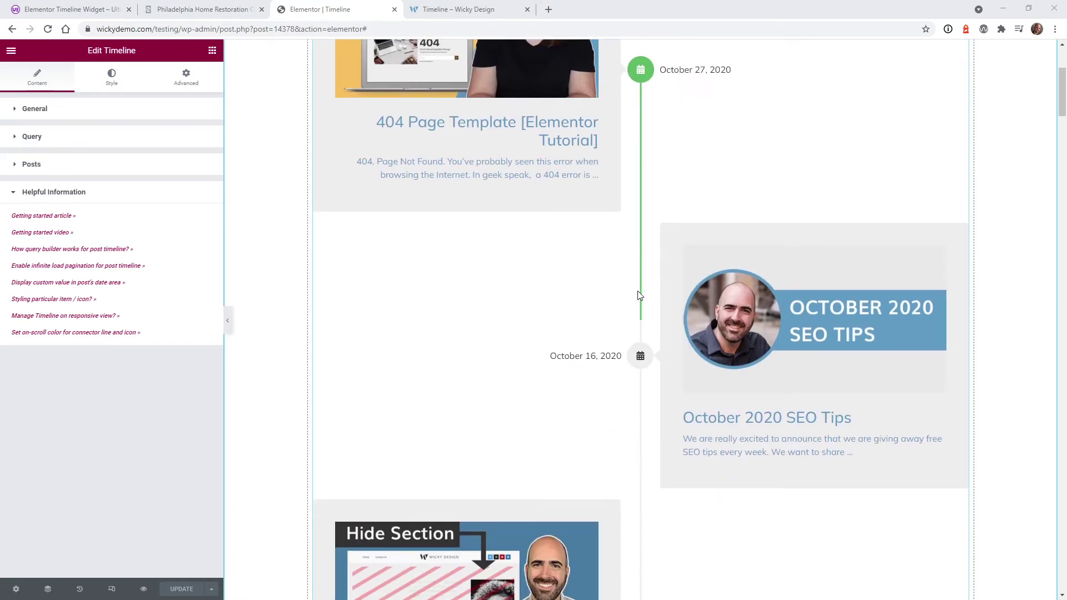
{"action": "scroll", "coordinate": [639, 296], "scroll_direction": "down", "scroll_amount": 2}
{"action": "scroll", "coordinate": [600, 250], "scroll_direction": "up", "scroll_amount": 6}
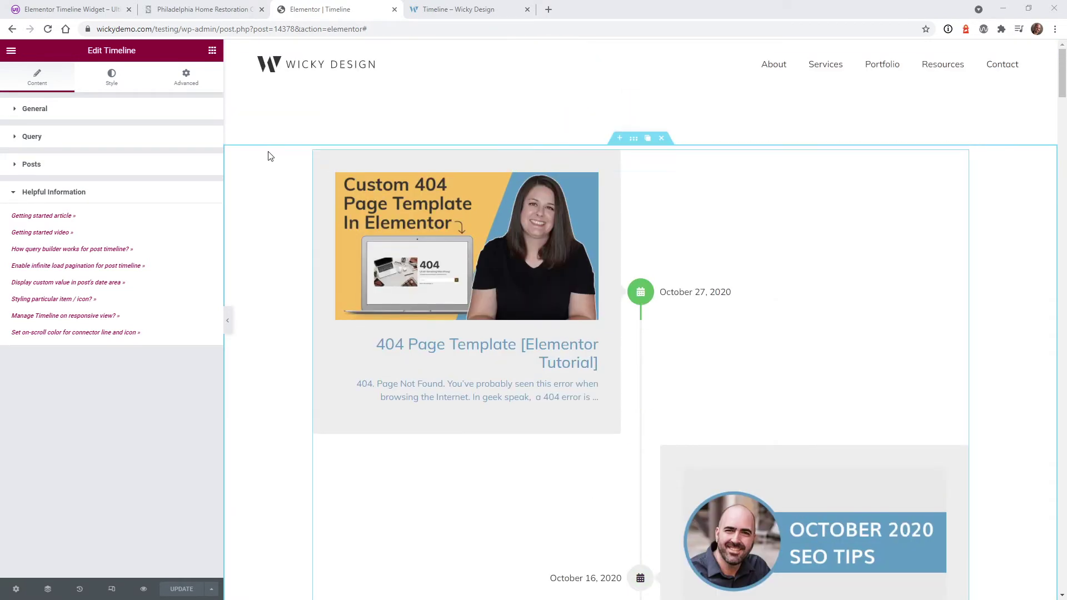
- Try Left and Right as the timeline's orientation in the Layout style settings, and then restore Center
{"action": "left_click", "coordinate": [107, 82]}
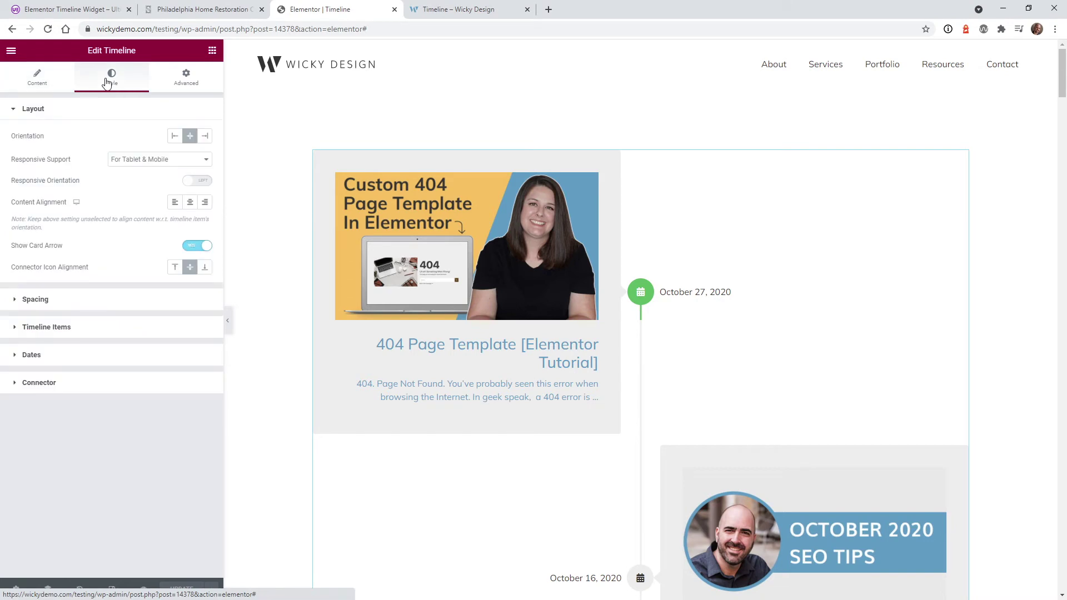
{"action": "left_click", "coordinate": [170, 135]}
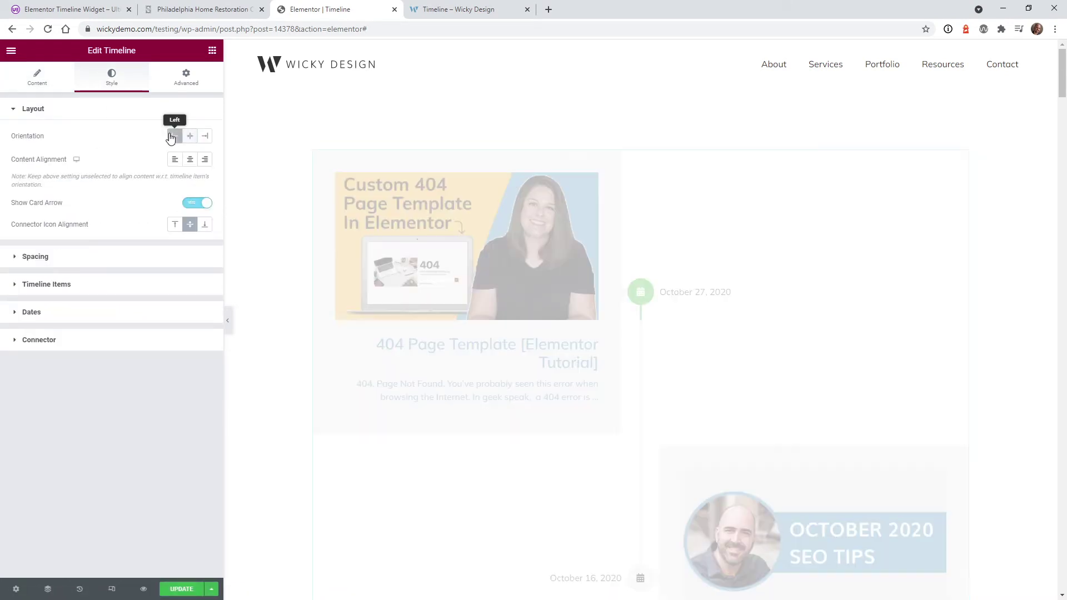
{"action": "left_click", "coordinate": [205, 137]}
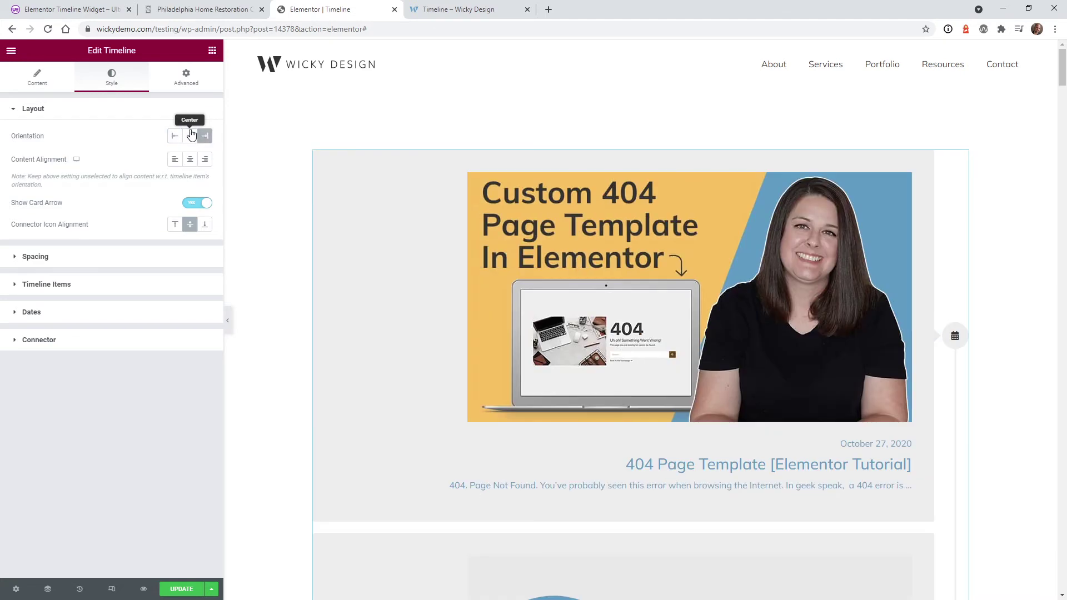
{"action": "left_click", "coordinate": [193, 135]}
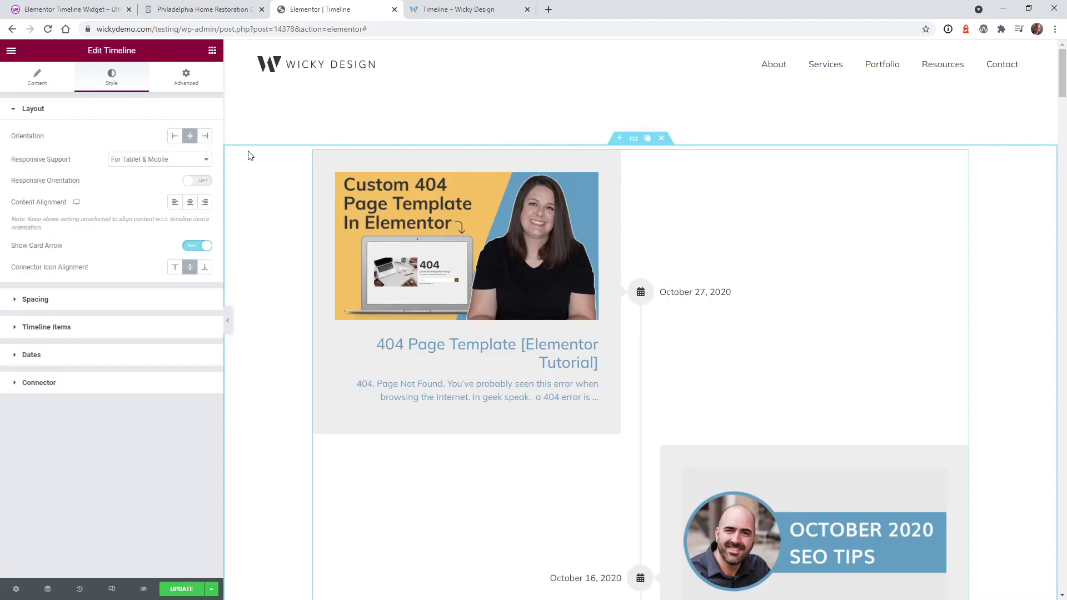
{"action": "left_click", "coordinate": [174, 136]}
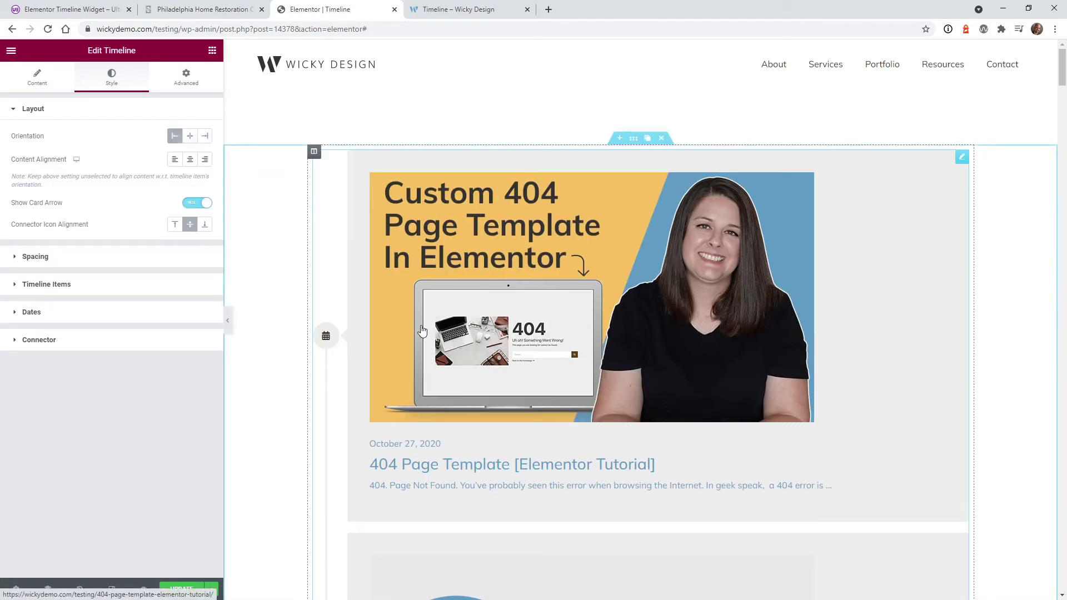
{"action": "left_click", "coordinate": [190, 137]}
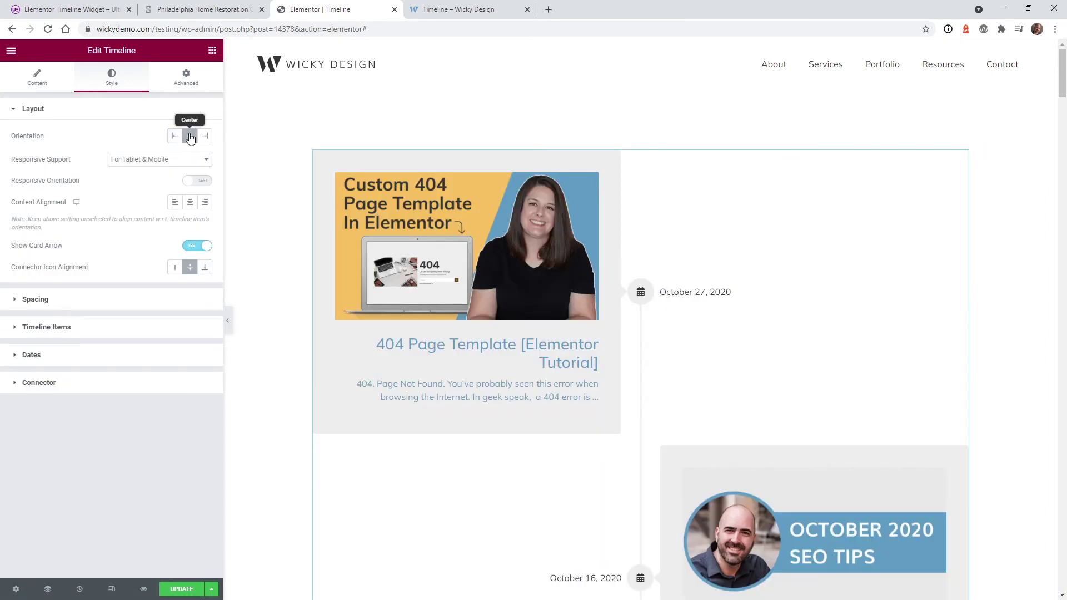
- Try Center and Right content alignment under the Left orientation, set the alignment to Left, and restore the Center orientation
{"action": "left_click", "coordinate": [176, 137]}
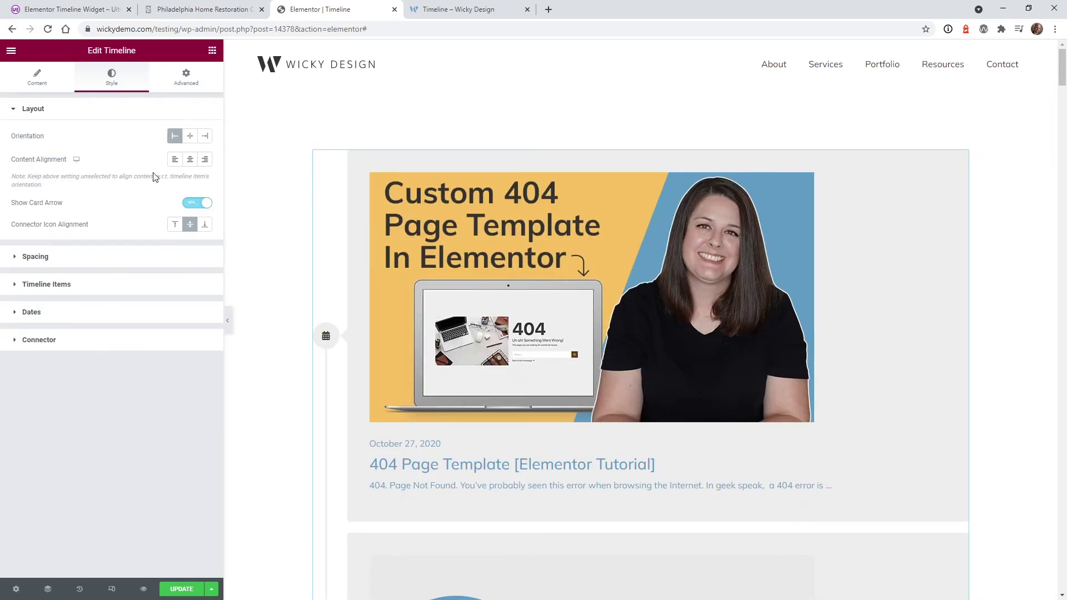
{"action": "left_click", "coordinate": [190, 160]}
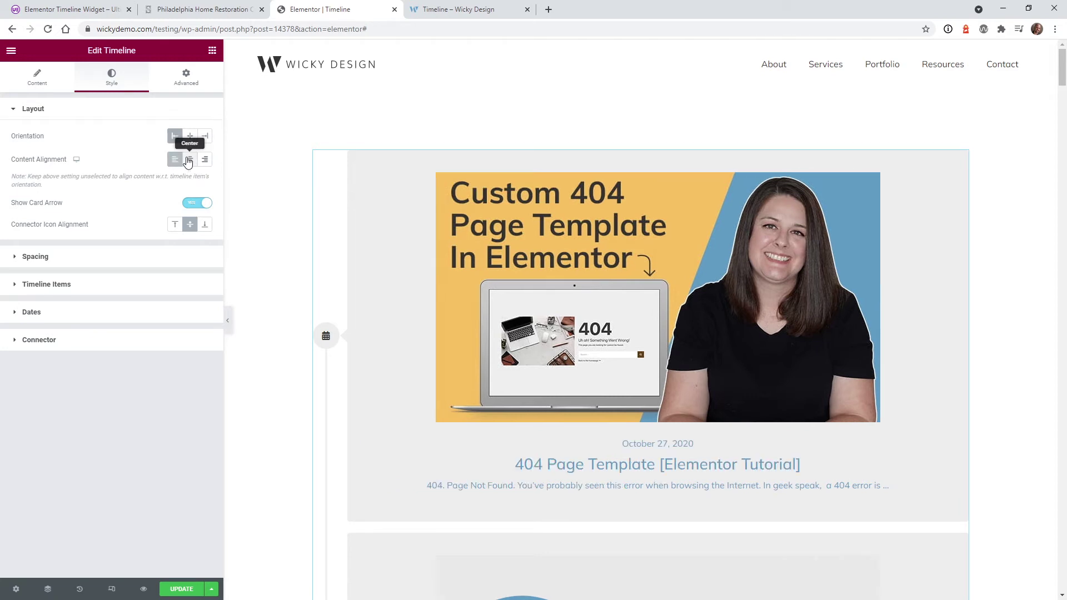
{"action": "left_click", "coordinate": [205, 160]}
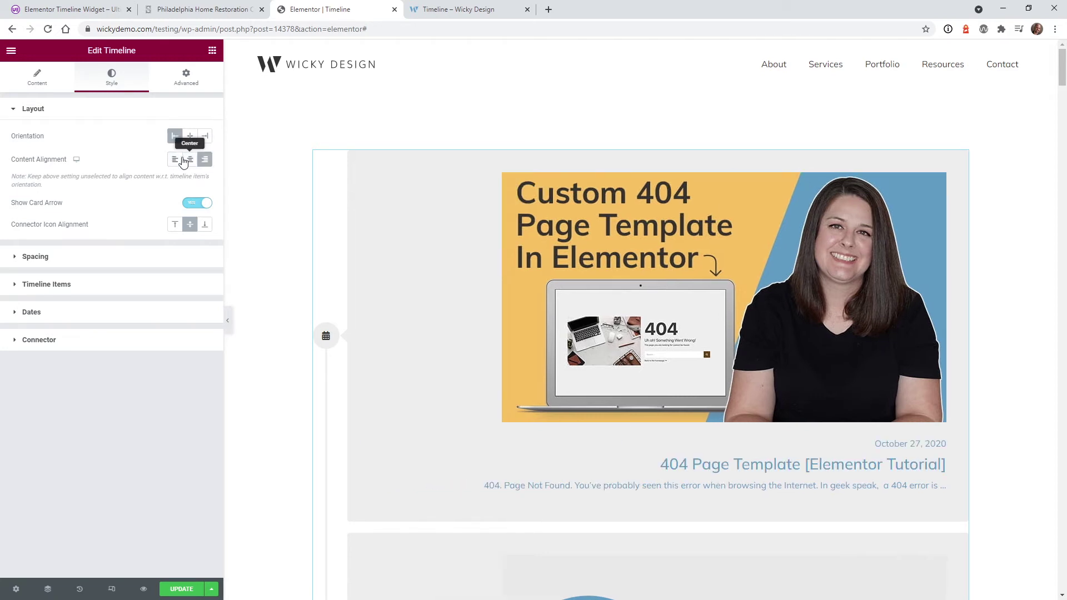
{"action": "left_click", "coordinate": [174, 160]}
{"action": "left_click", "coordinate": [190, 137]}
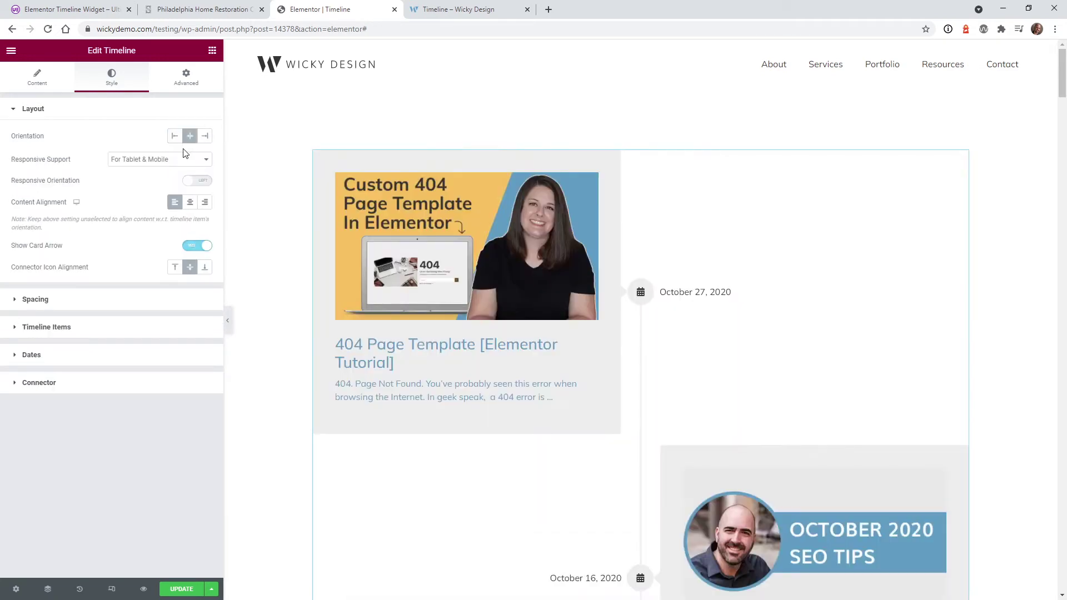
- Compare For Mobile with For Tablet & Mobile as the responsive support in the tablet and mobile previews, ending on For Tablet & Mobile
{"action": "left_click", "coordinate": [149, 163]}
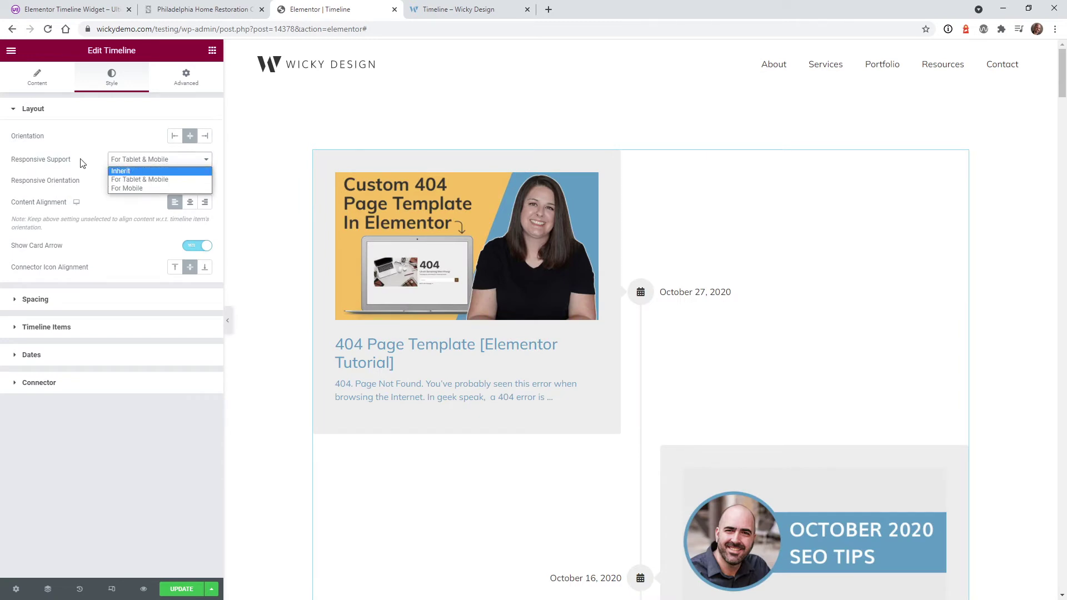
{"action": "left_click", "coordinate": [47, 168]}
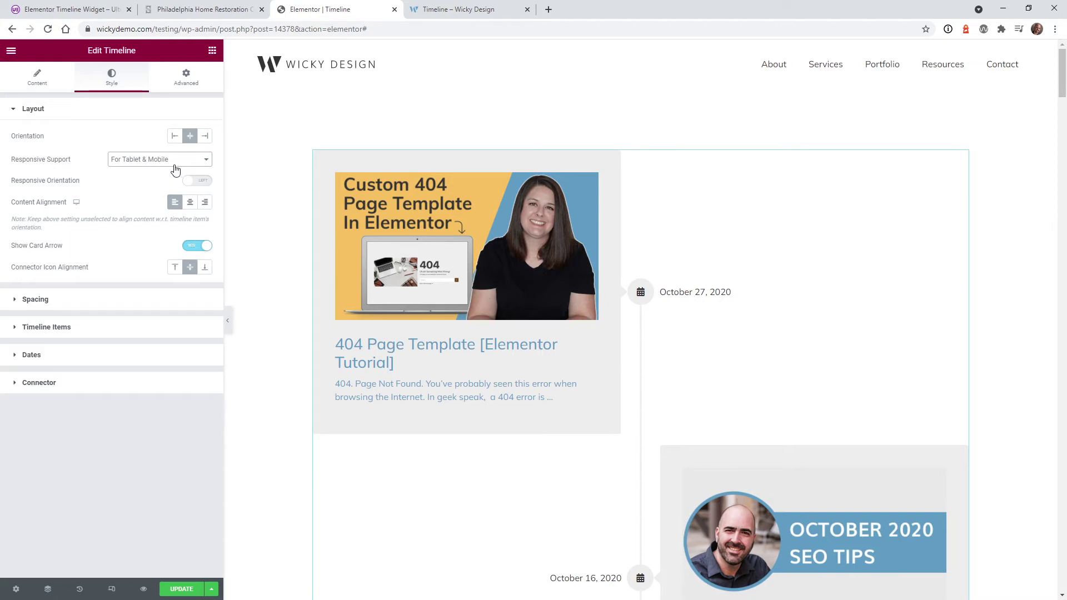
{"action": "left_click", "coordinate": [112, 589]}
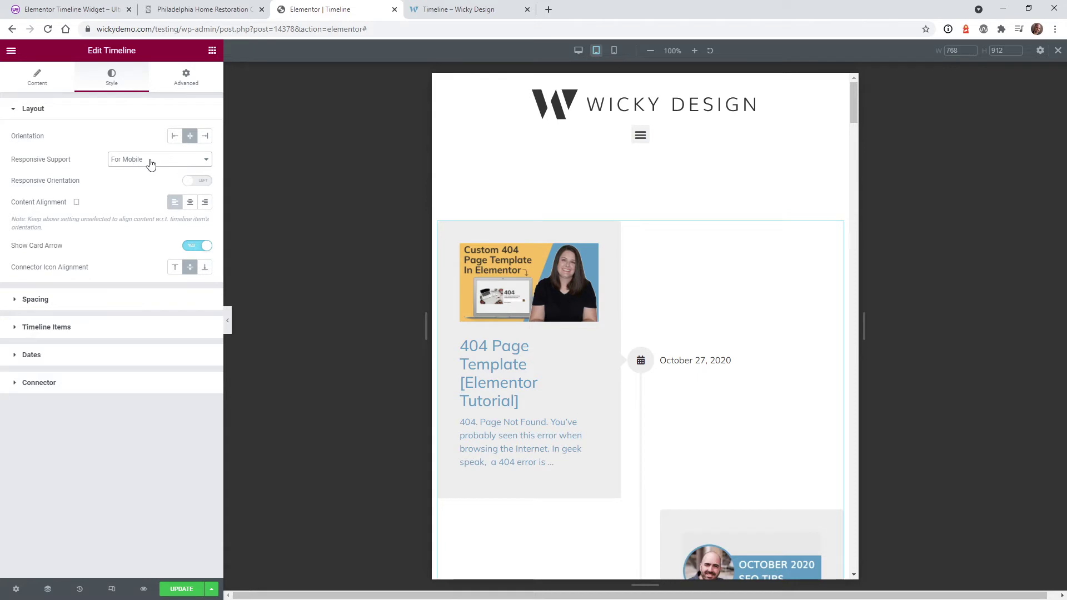
{"action": "left_click", "coordinate": [614, 51]}
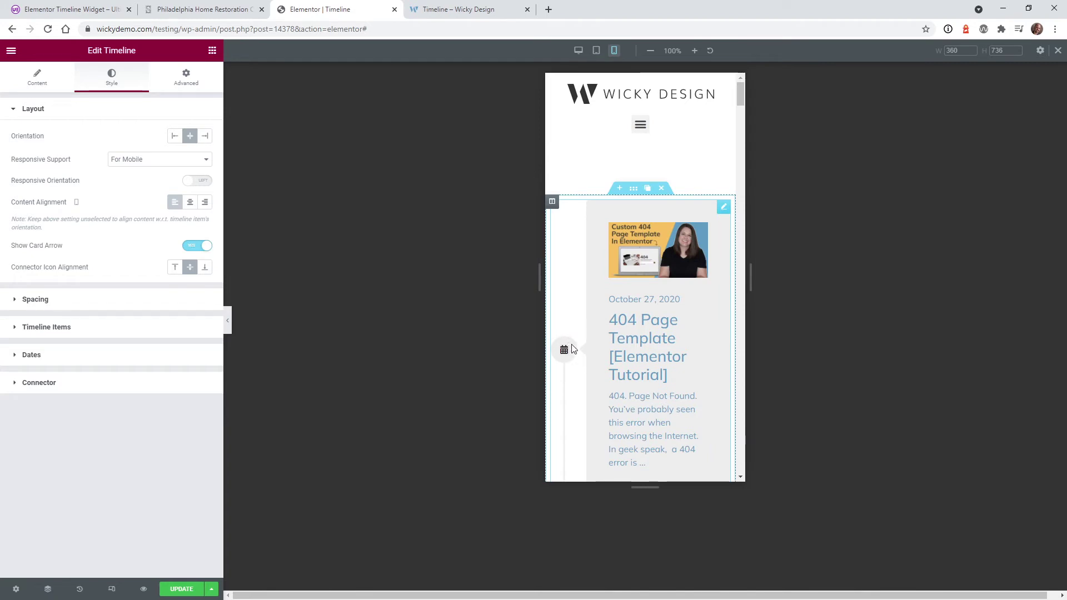
{"action": "left_click", "coordinate": [152, 159]}
{"action": "left_click", "coordinate": [146, 180]}
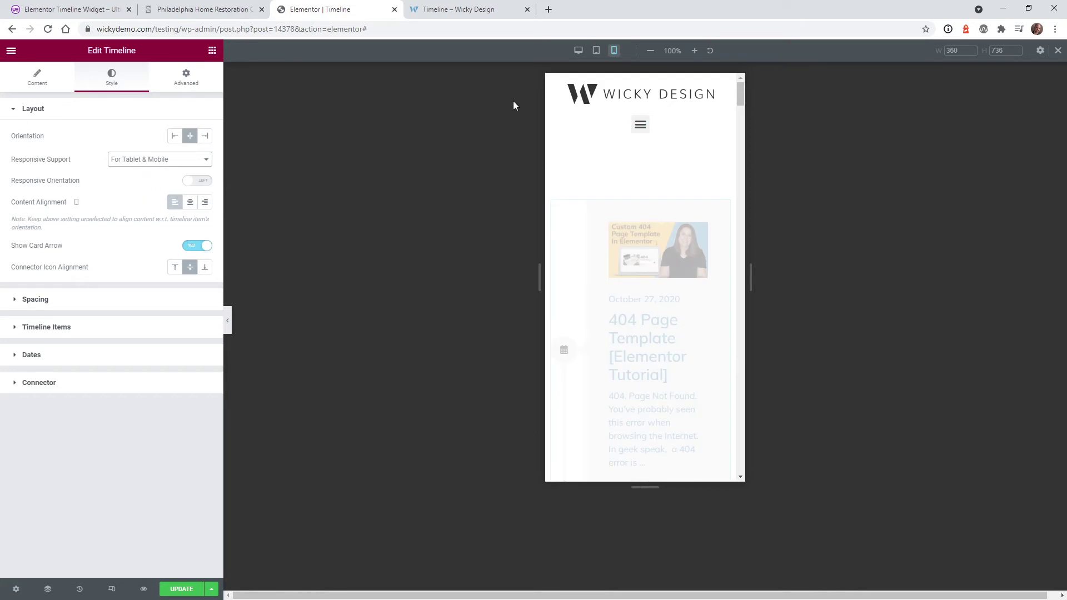
{"action": "left_click", "coordinate": [597, 50]}
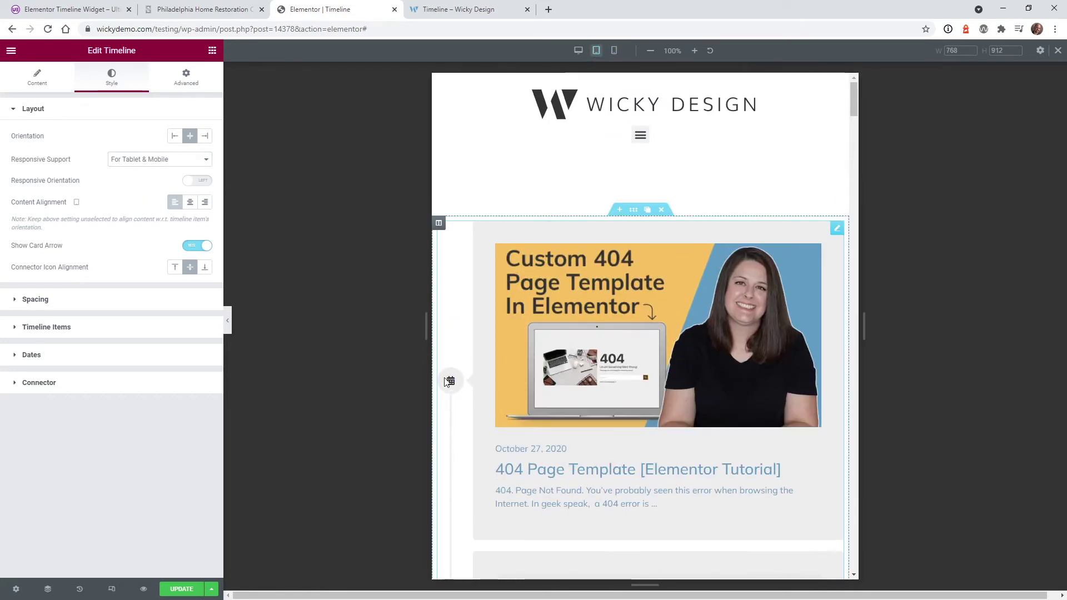
{"action": "left_click", "coordinate": [578, 51]}
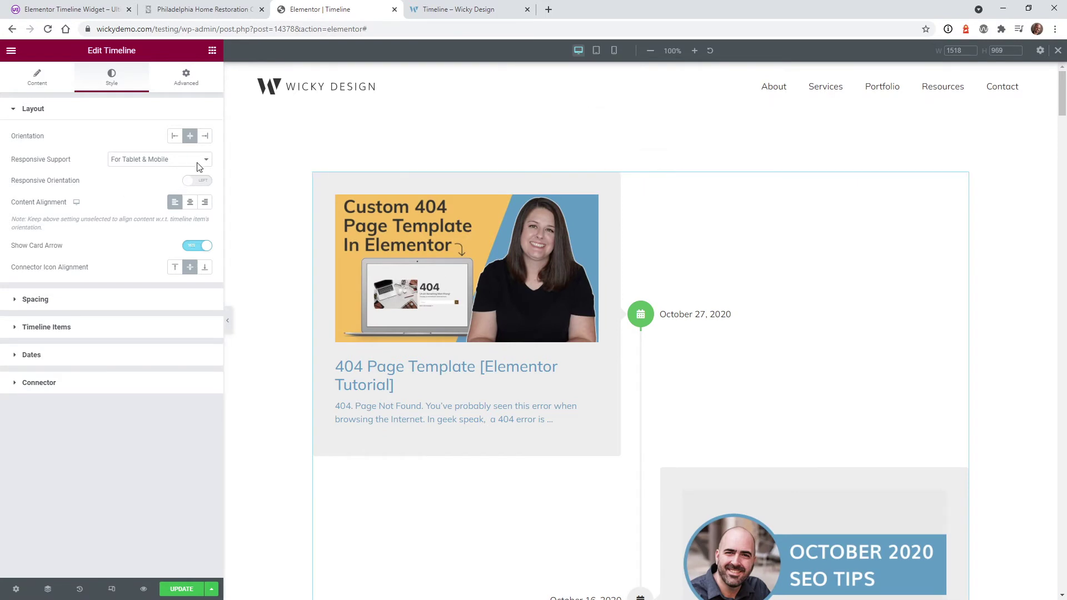
- Try Right as the responsive orientation with different content alignments in the tablet preview, and then restore Left for both
{"action": "left_click", "coordinate": [198, 180]}
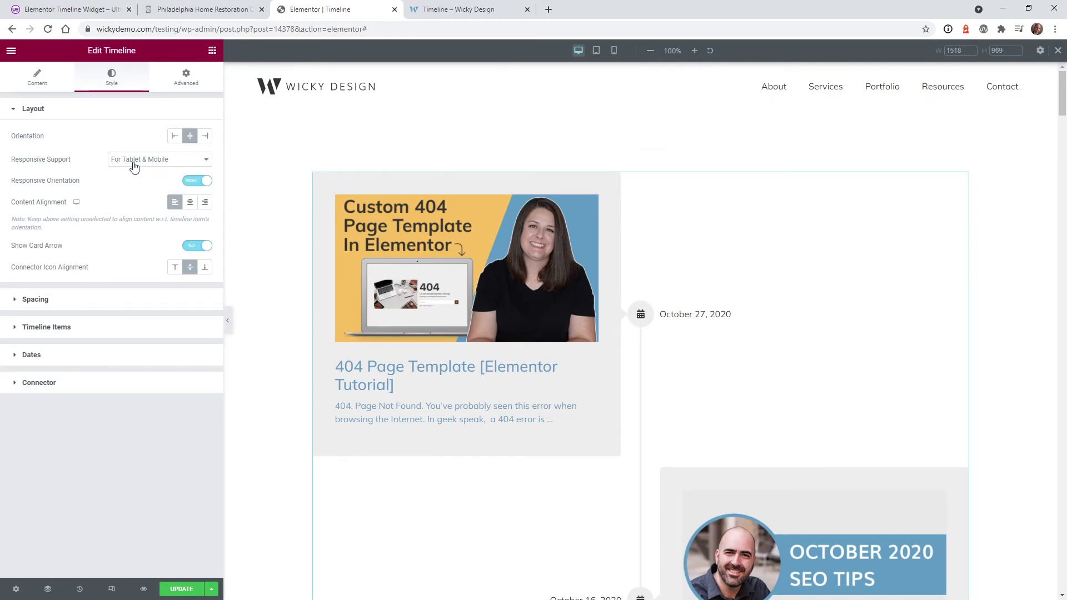
{"action": "left_click", "coordinate": [596, 50]}
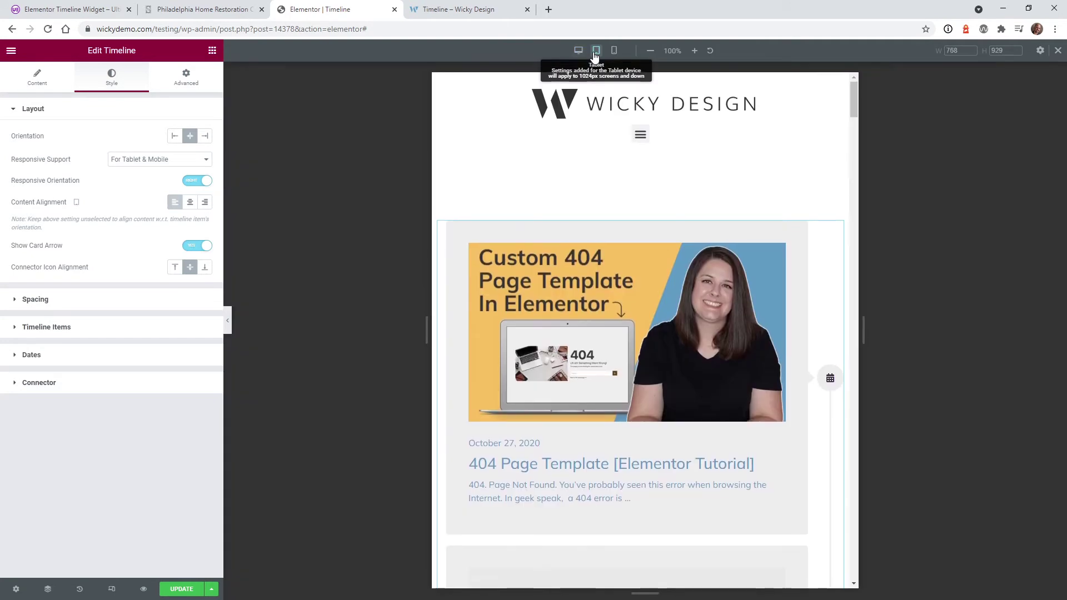
{"action": "left_click", "coordinate": [199, 183]}
{"action": "left_click", "coordinate": [199, 184]}
{"action": "left_click", "coordinate": [190, 201]}
{"action": "left_click", "coordinate": [205, 202]}
{"action": "left_click", "coordinate": [175, 202]}
{"action": "left_click", "coordinate": [201, 184]}
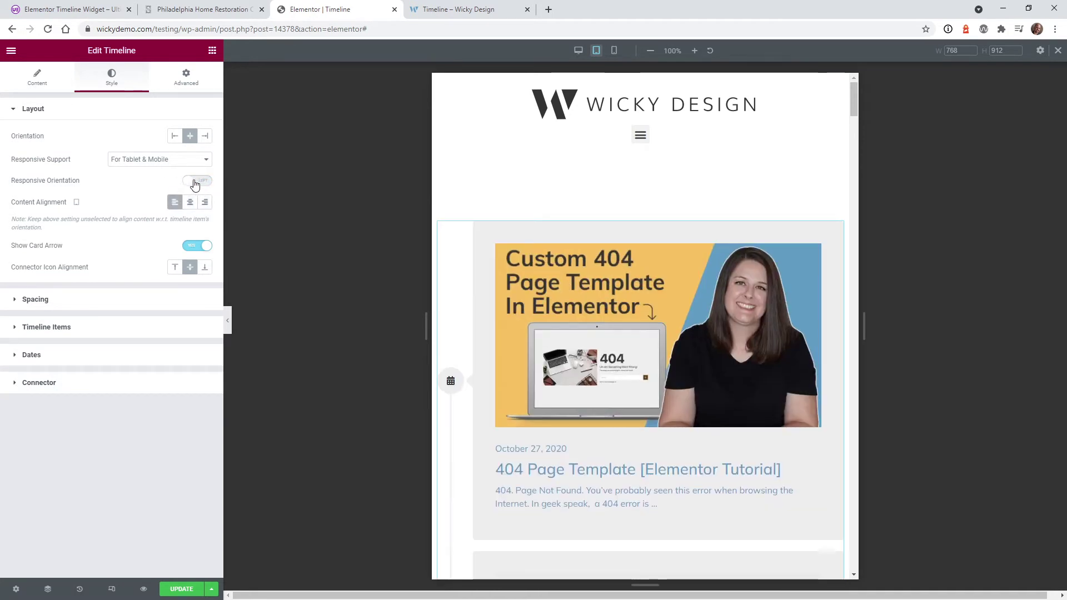
- Try hiding the card arrow and aligning the connector icons to Top and Bottom, and then restore the arrow and Center alignment
{"action": "left_click", "coordinate": [200, 246]}
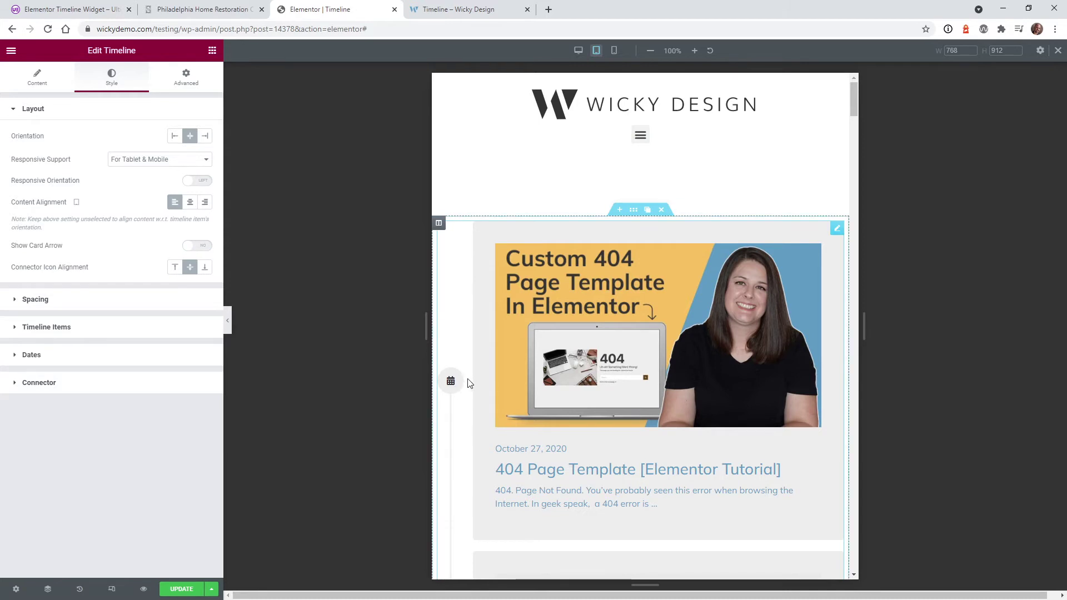
{"action": "left_click", "coordinate": [198, 246]}
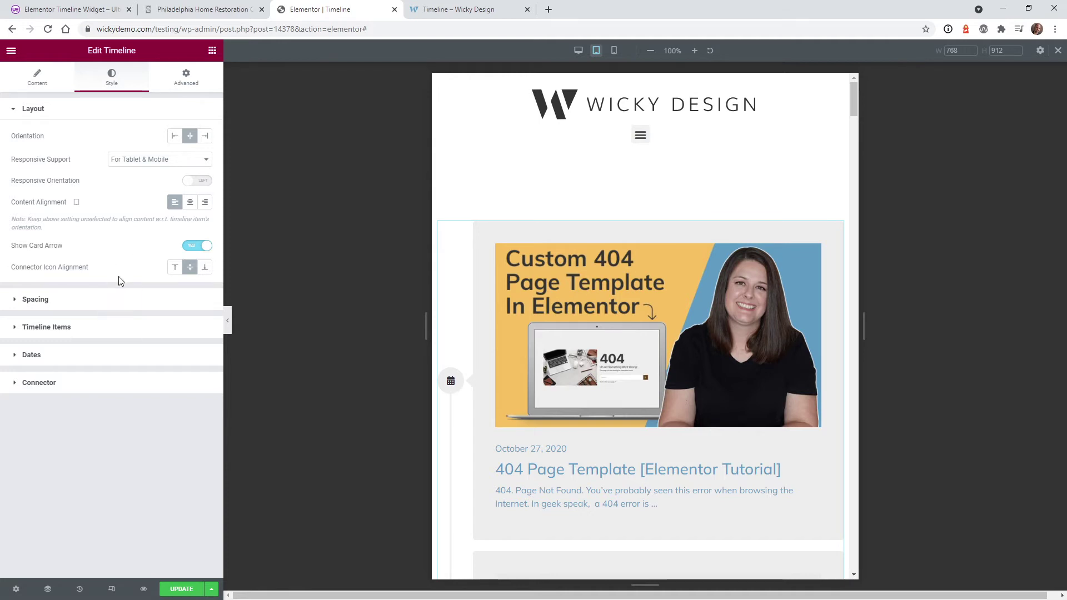
{"action": "left_click", "coordinate": [174, 268]}
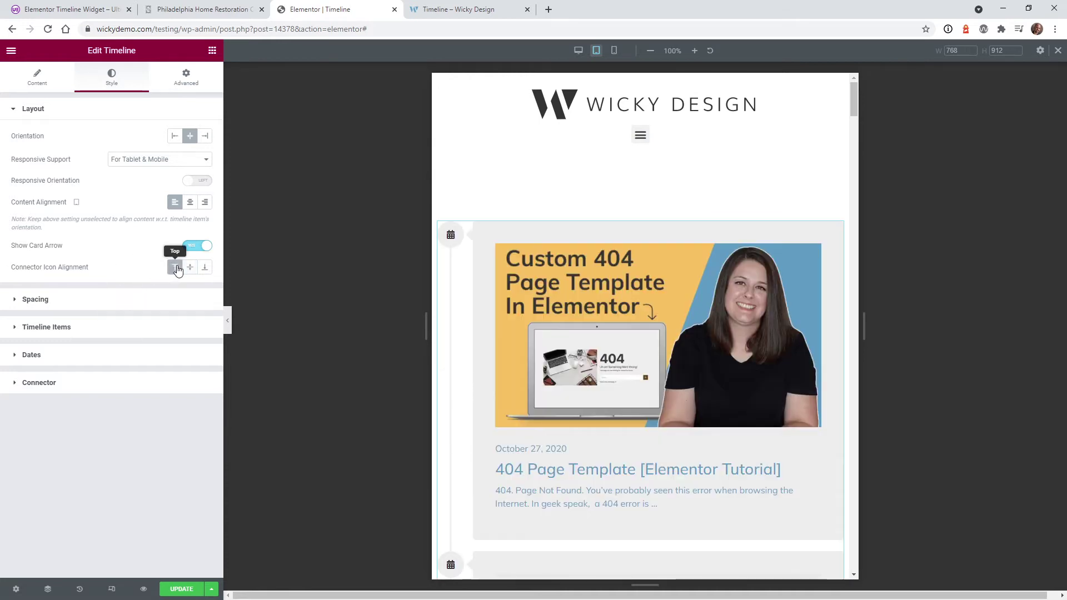
{"action": "left_click", "coordinate": [203, 270]}
{"action": "left_click", "coordinate": [189, 271]}
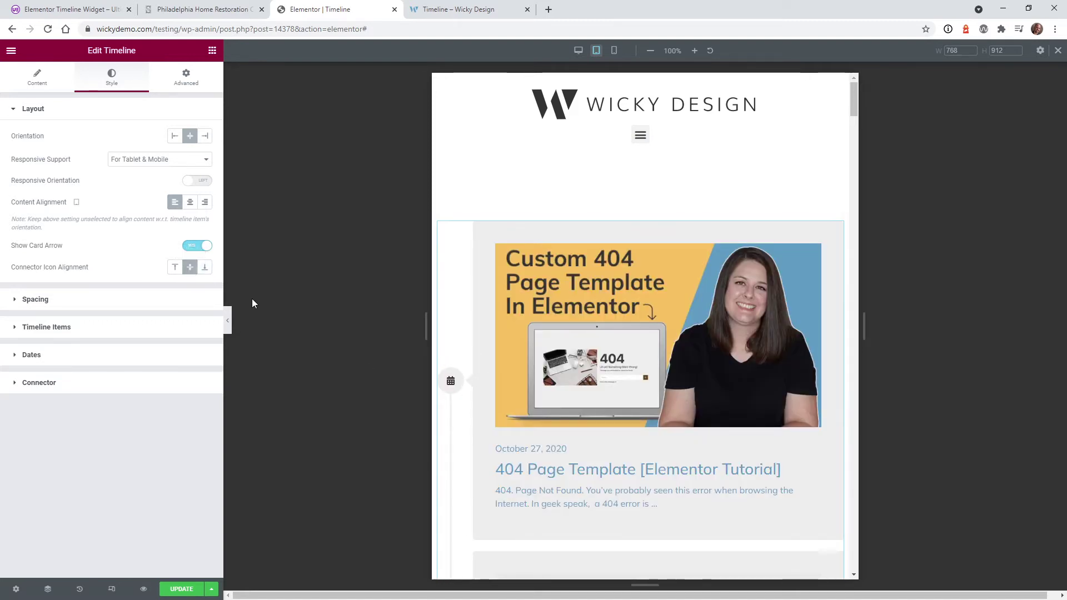
{"action": "left_click", "coordinate": [578, 51]}
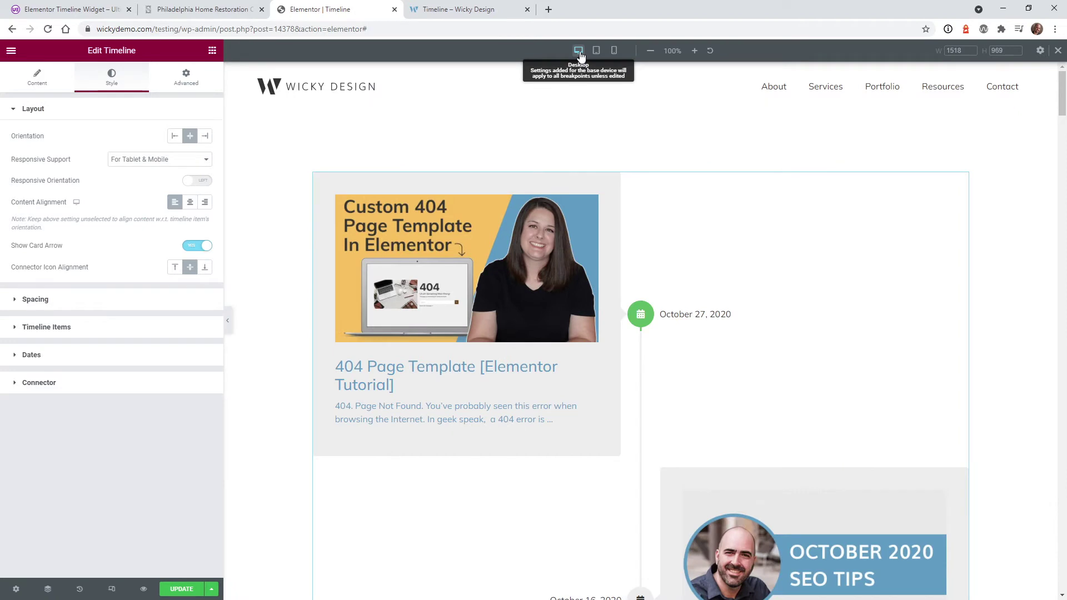
- Try a horizontal spacing of 18 for the timeline, and then set it to 0
{"action": "left_click", "coordinate": [117, 304]}
{"action": "left_click_drag", "start_coordinate": [13, 183], "coordinate": [150, 197]}
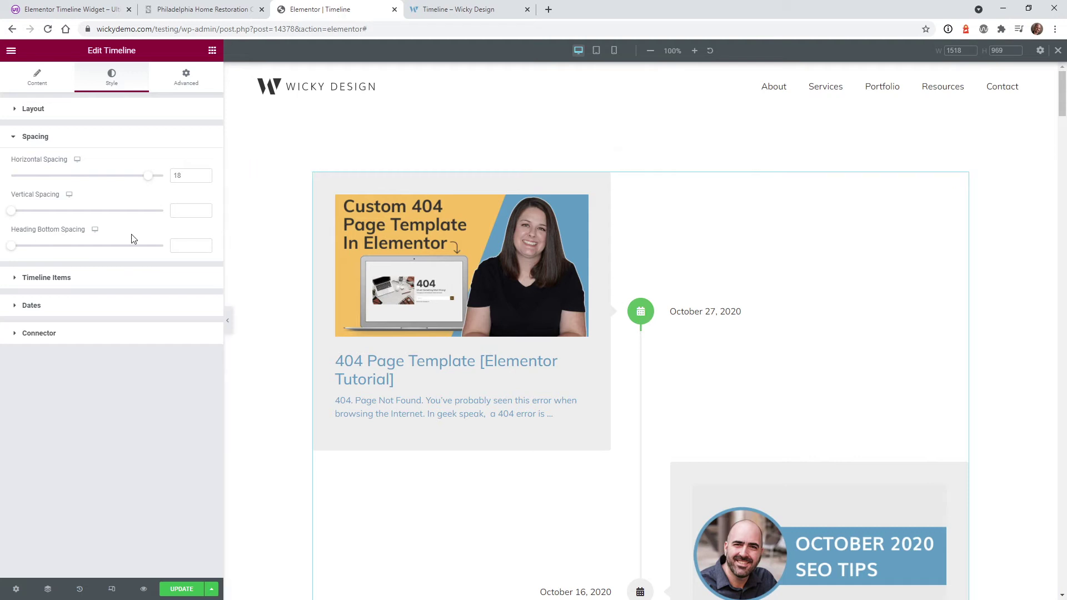
{"action": "left_click_drag", "start_coordinate": [138, 181], "coordinate": [7, 172]}
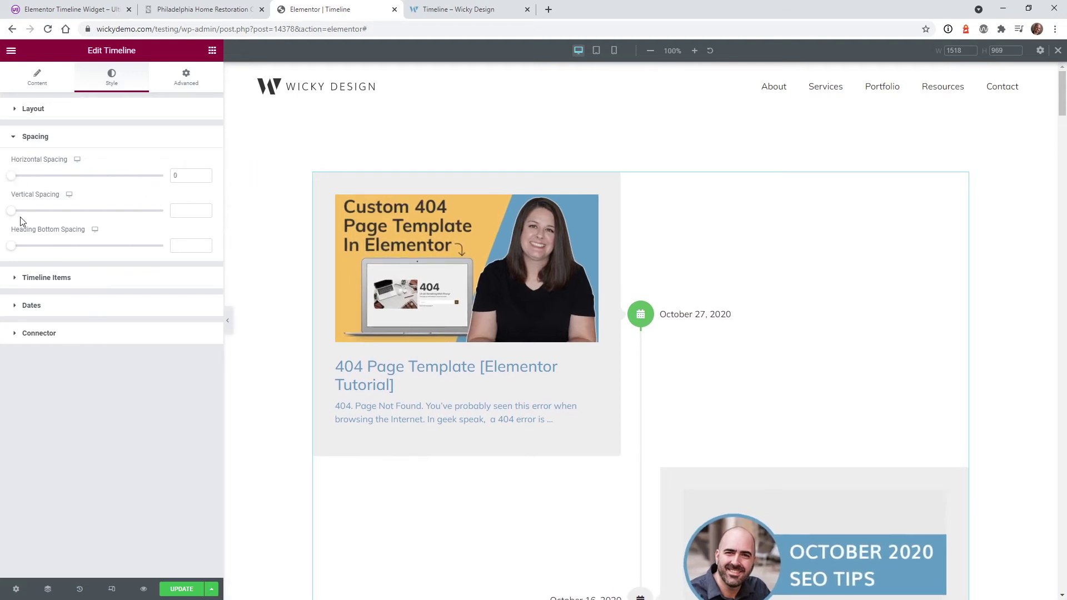
- Try a vertical spacing of 20 and heading bottom spacing of 28, and then reduce them to 1 and 0
{"action": "left_click_drag", "start_coordinate": [12, 212], "coordinate": [100, 252]}
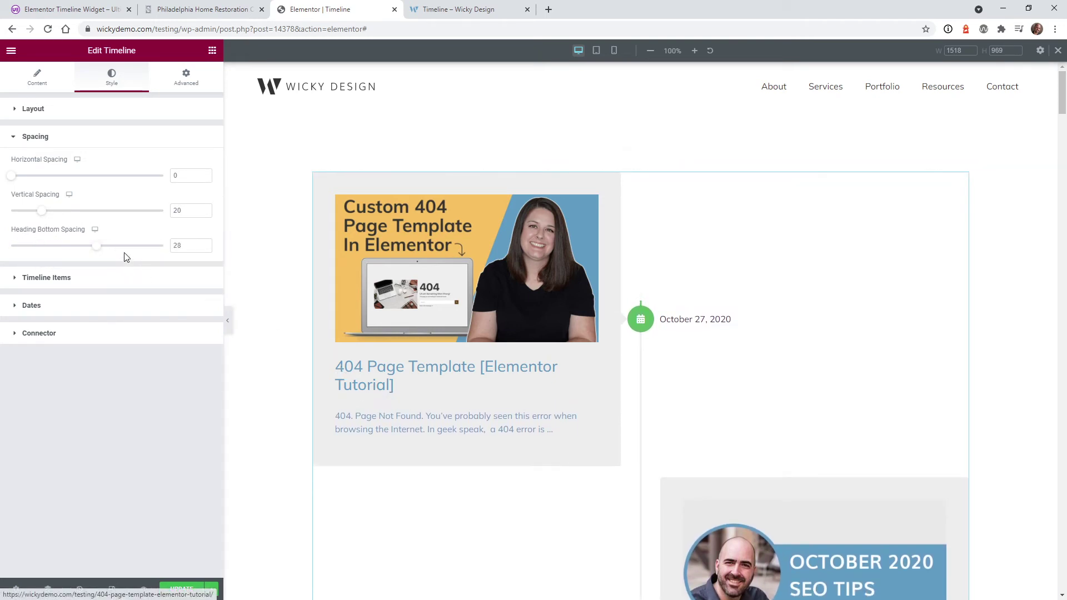
{"action": "left_click_drag", "start_coordinate": [97, 251], "coordinate": [33, 254]}
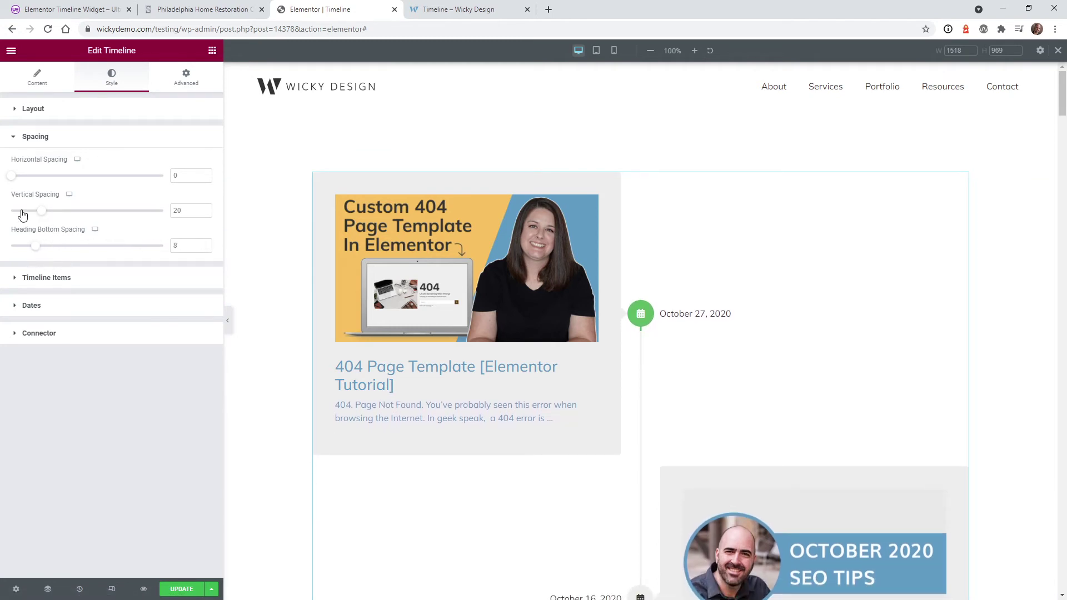
{"action": "left_click_drag", "start_coordinate": [42, 216], "coordinate": [7, 248]}
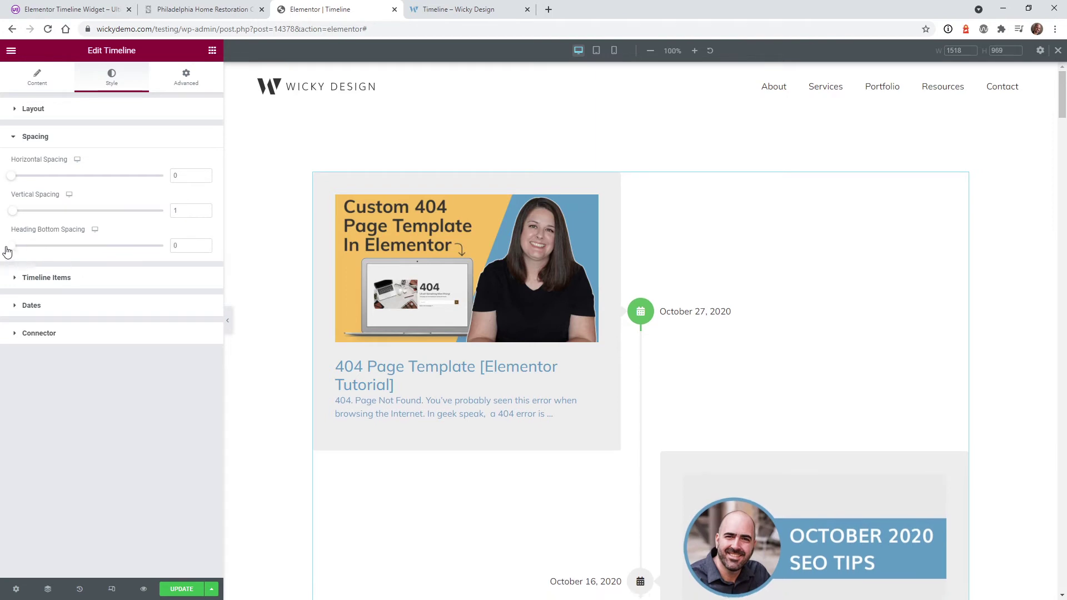
- Set the heading tag of the timeline items to H2
{"action": "left_click", "coordinate": [61, 278]}
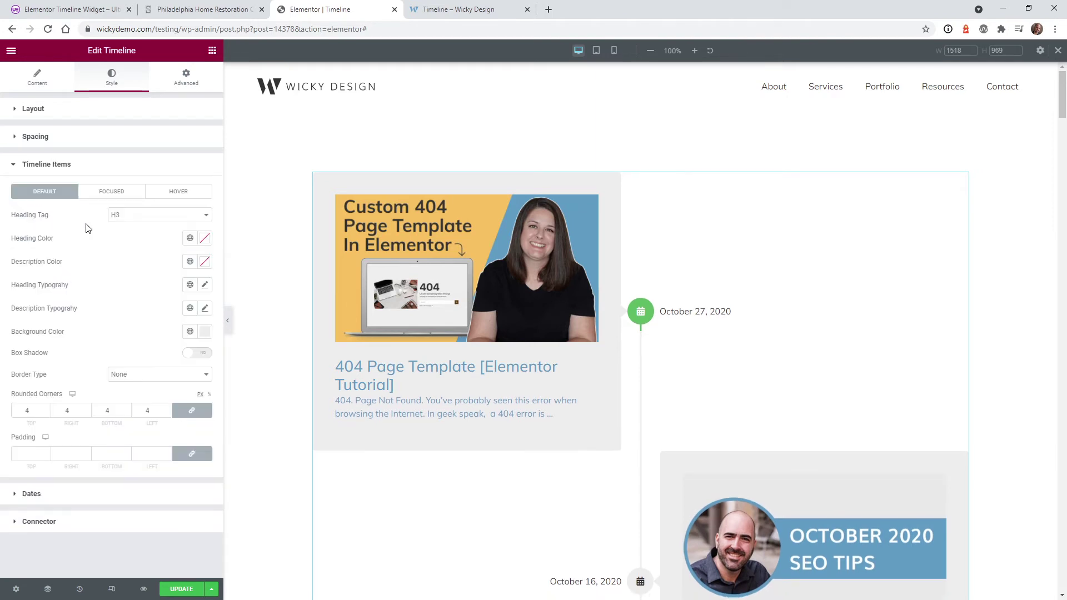
{"action": "left_click", "coordinate": [127, 216]}
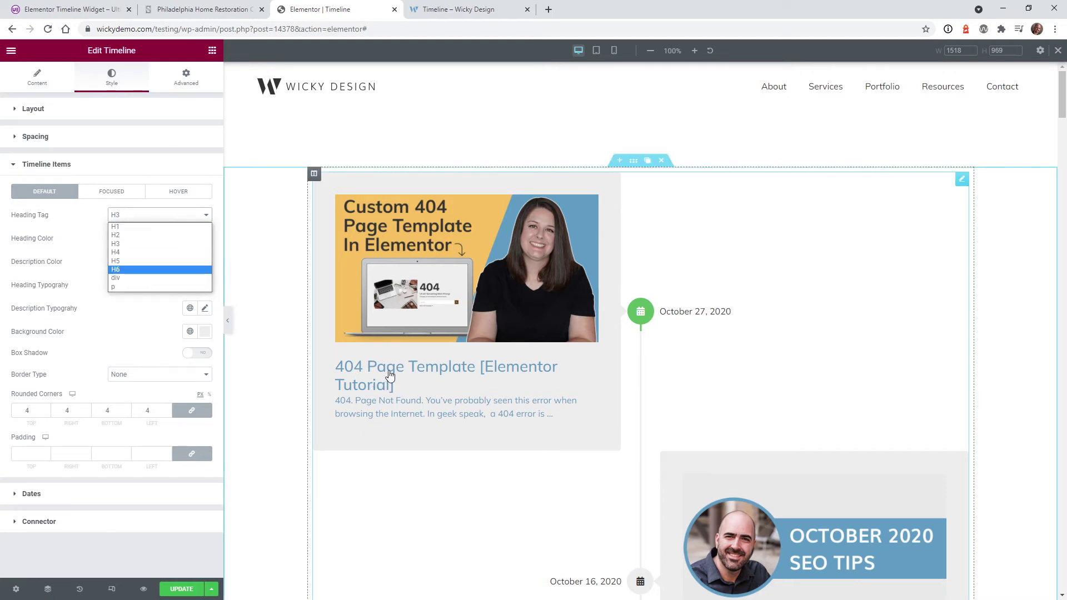
{"action": "left_click", "coordinate": [128, 235]}
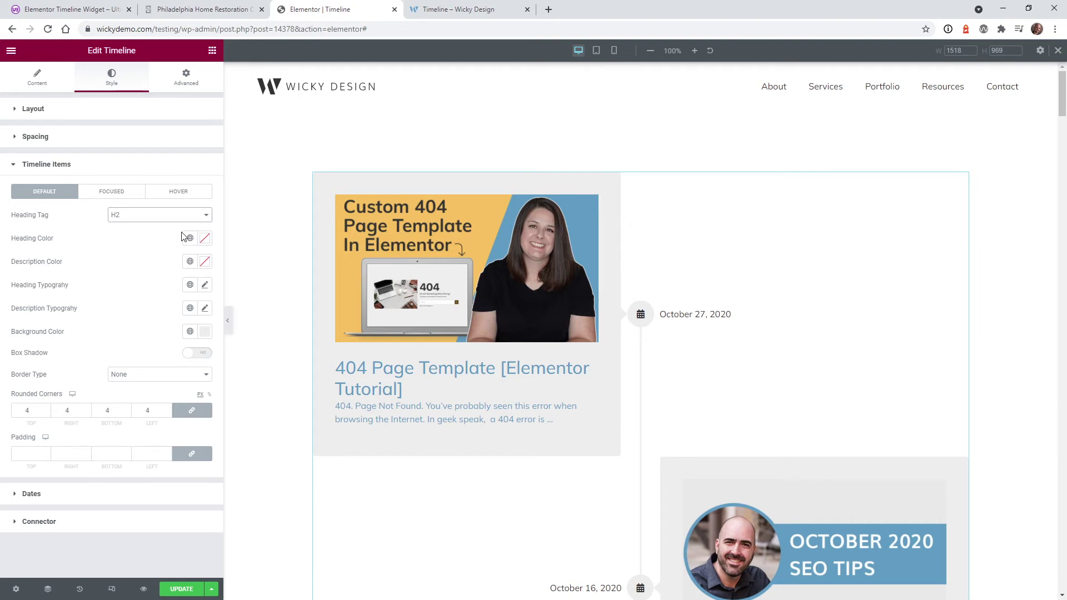
- Color the timeline items' headings red in their default state
{"action": "left_click", "coordinate": [204, 238]}
{"action": "left_click", "coordinate": [173, 300]}
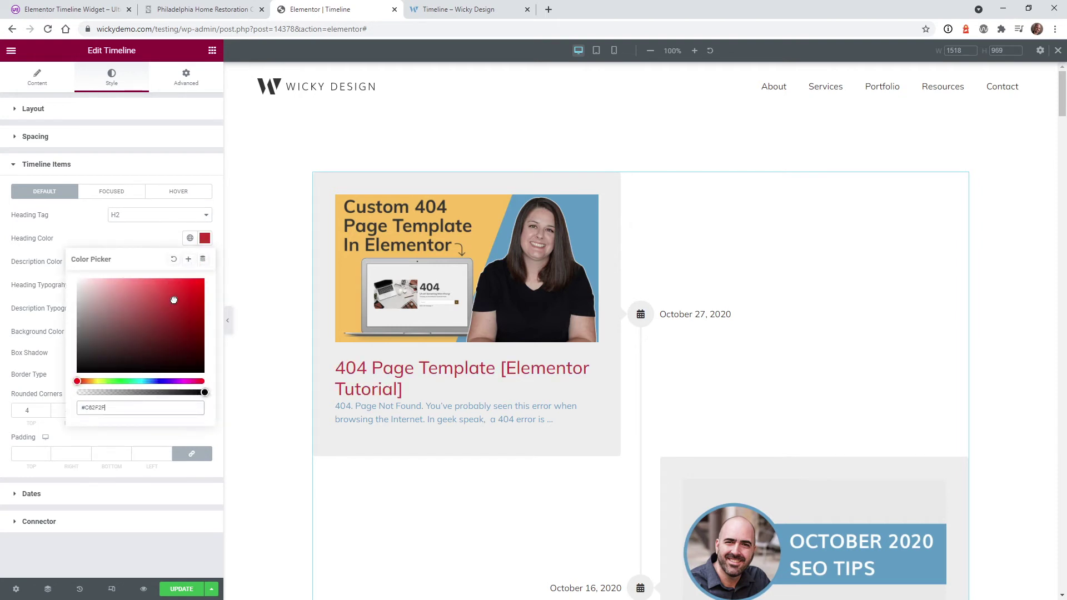
{"action": "left_click", "coordinate": [118, 236]}
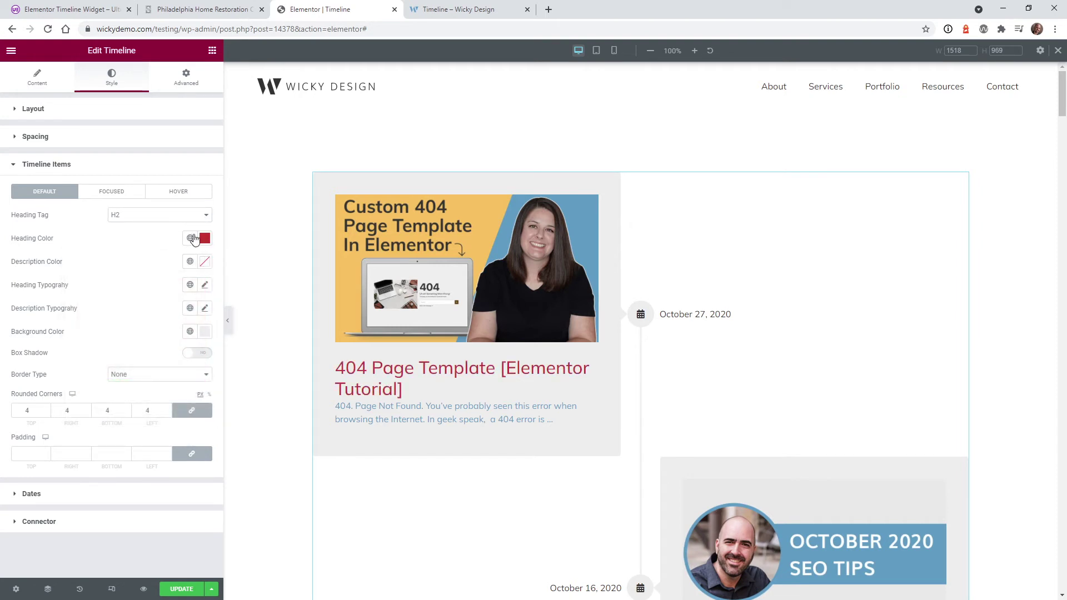
- Set the timeline items' description color to the semi-transparent near-black #020101AD
{"action": "left_click", "coordinate": [205, 262]}
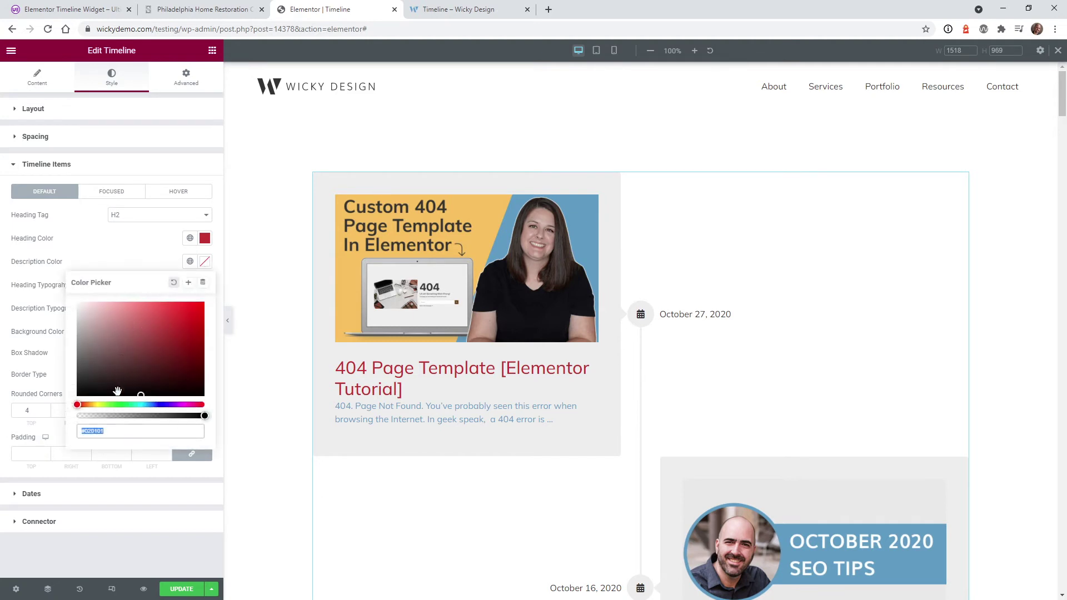
{"action": "left_click_drag", "start_coordinate": [182, 415], "coordinate": [164, 415]}
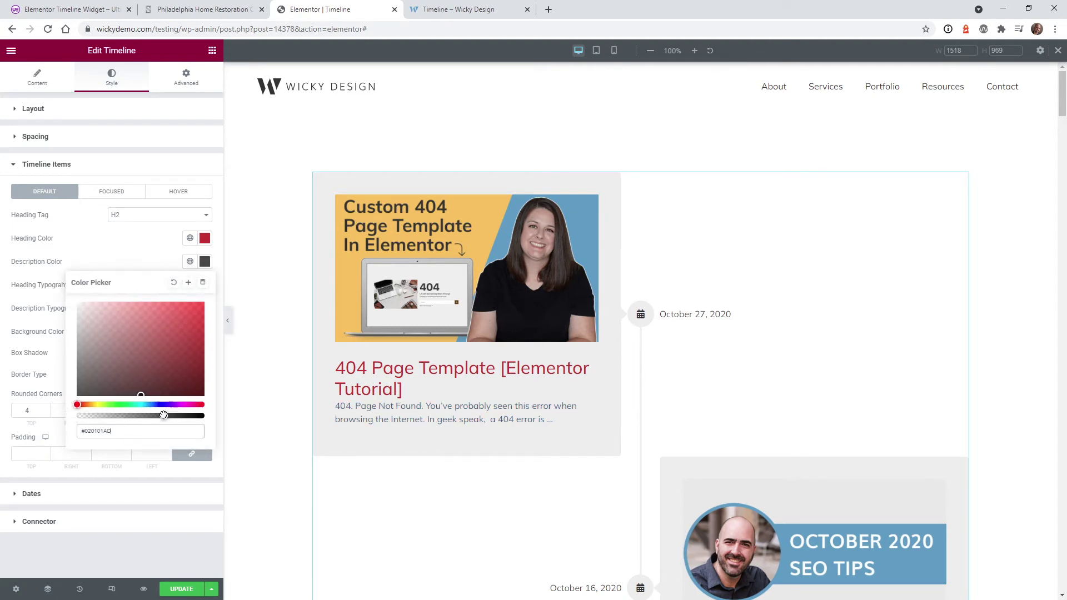
{"action": "left_click", "coordinate": [74, 254]}
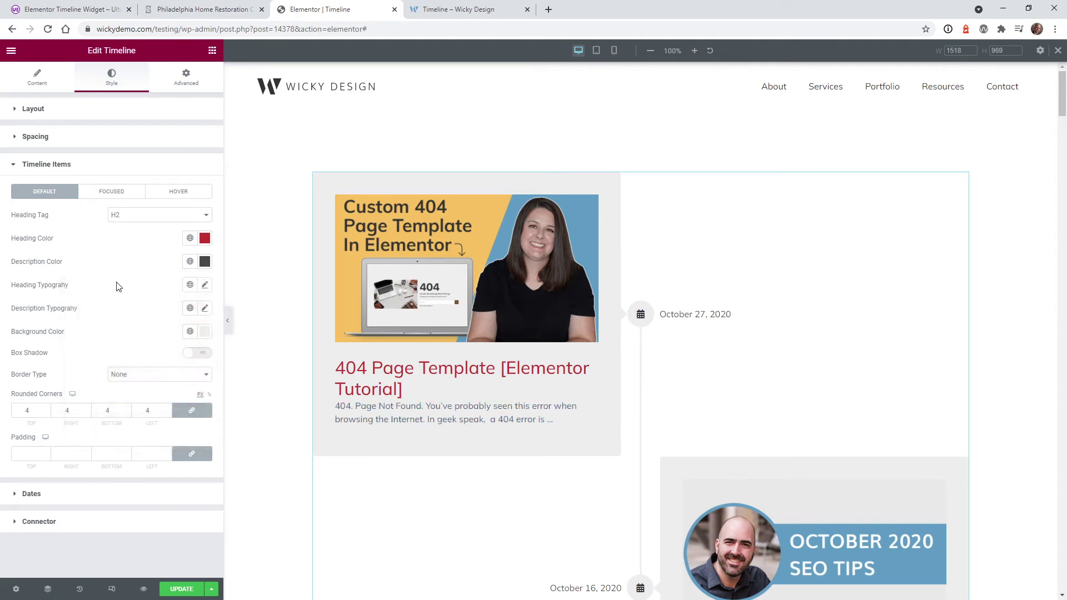
- Set the timeline items' background color to the blue #2F73B0
{"action": "left_click", "coordinate": [205, 286]}
{"action": "left_click", "coordinate": [205, 286]}
{"action": "left_click", "coordinate": [204, 332]}
{"action": "left_click", "coordinate": [155, 411]}
{"action": "left_click_drag", "start_coordinate": [155, 412], "coordinate": [84, 382]}
{"action": "mouse_move", "coordinate": [157, 472]}
{"action": "left_mouse_down"}
{"action": "mouse_move", "coordinate": [183, 474]}
{"action": "mouse_move", "coordinate": [174, 474]}
{"action": "left_mouse_up"}
{"action": "left_click", "coordinate": [151, 472]}
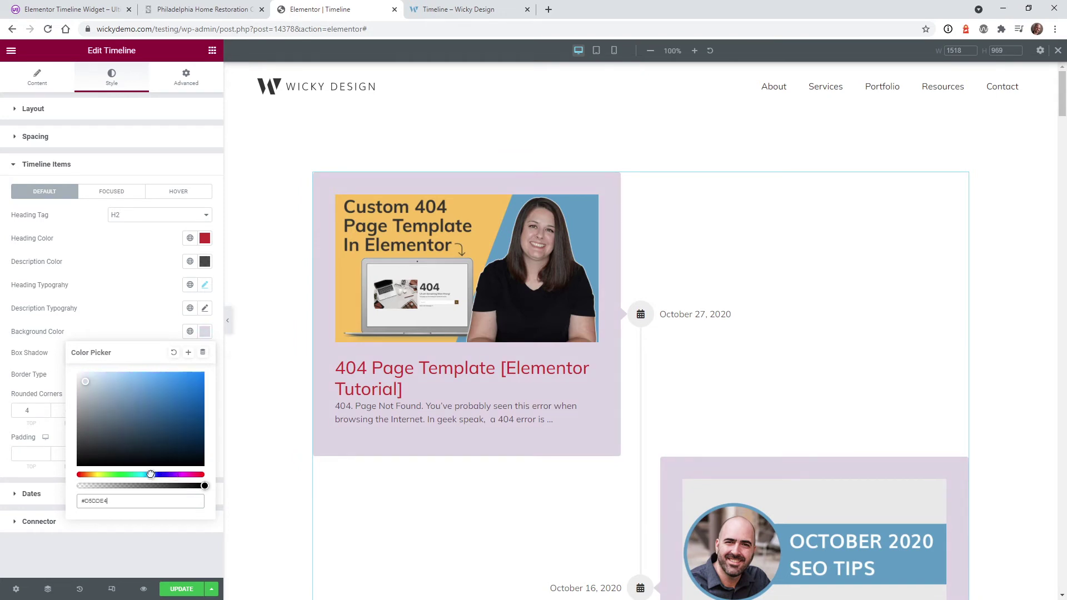
{"action": "left_click_drag", "start_coordinate": [167, 386], "coordinate": [166, 391]}
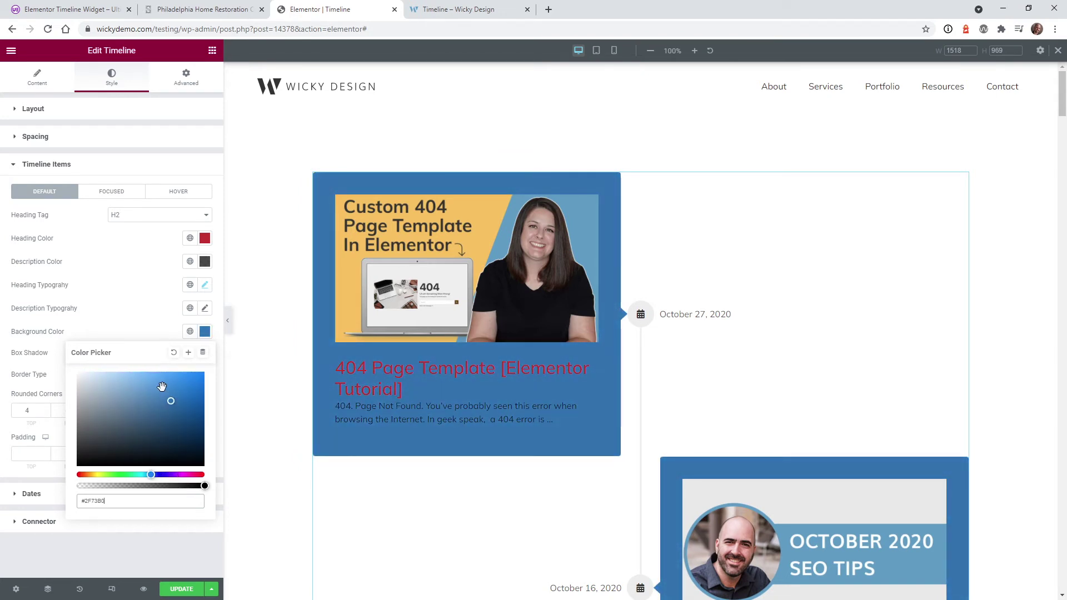
- Set the timeline items' heading color to white #FFFFFF in the default state
{"action": "left_click", "coordinate": [204, 238]}
{"action": "type", "text": "#FFFFFF"}
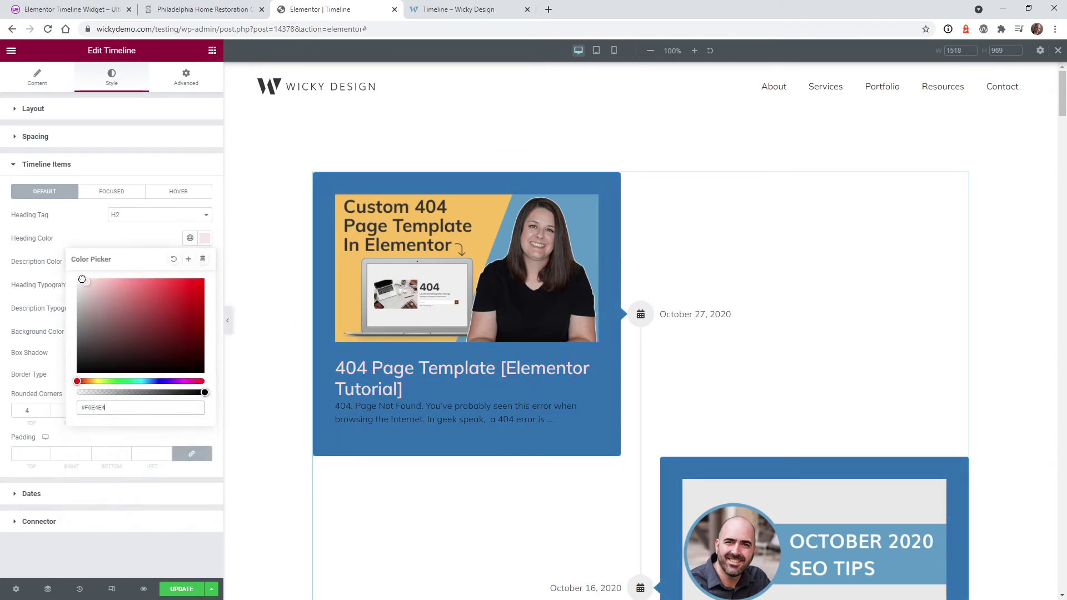
{"action": "left_click", "coordinate": [47, 255]}
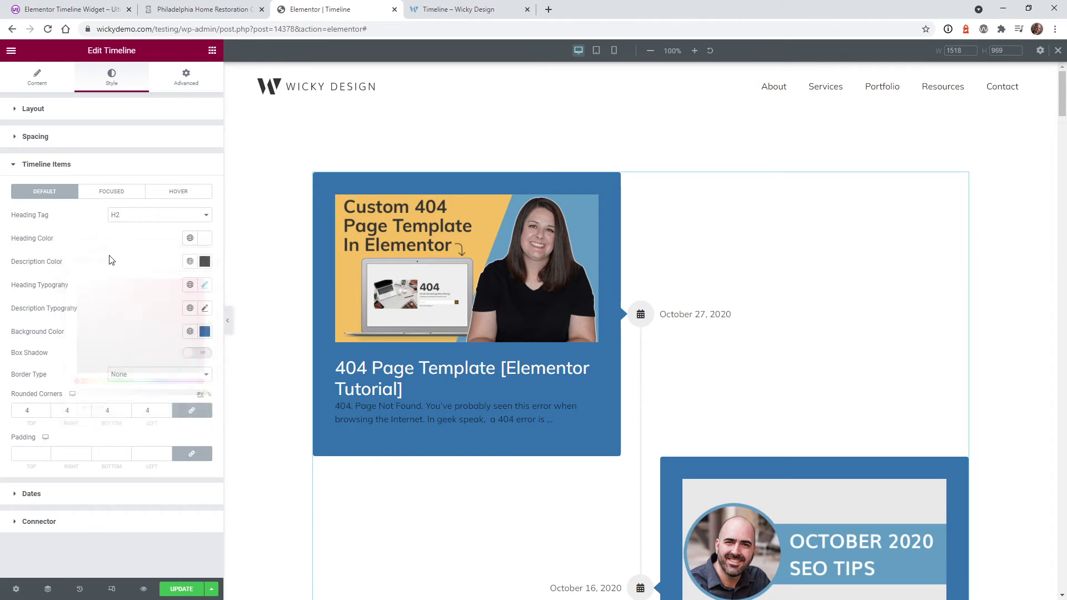
- Set the timeline items' description color to fully opaque white
{"action": "left_click", "coordinate": [205, 286]}
{"action": "left_click", "coordinate": [204, 261]}
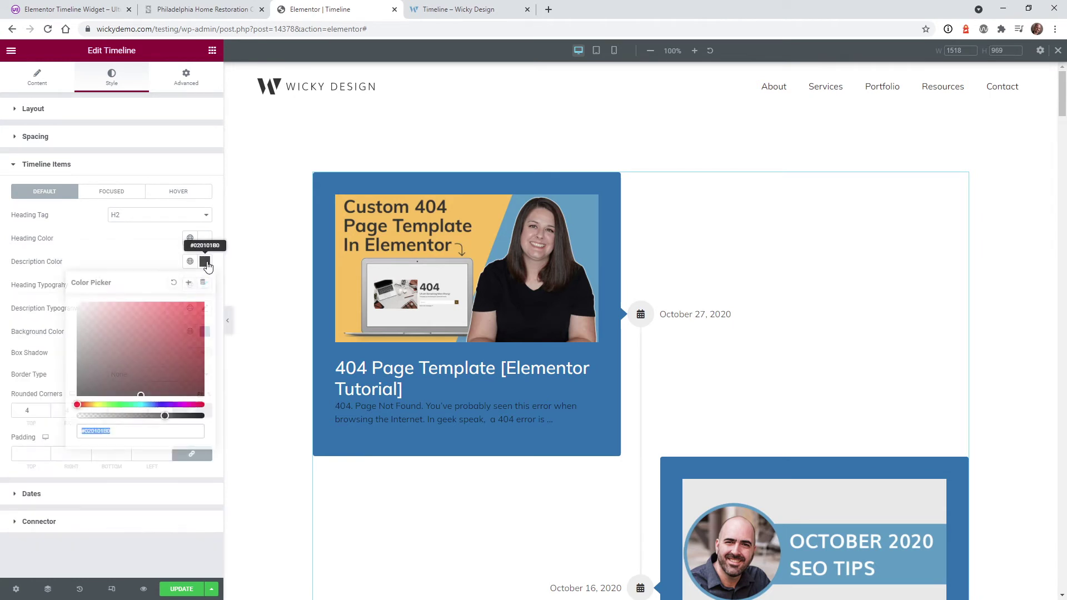
{"action": "left_click_drag", "start_coordinate": [107, 327], "coordinate": [64, 295]}
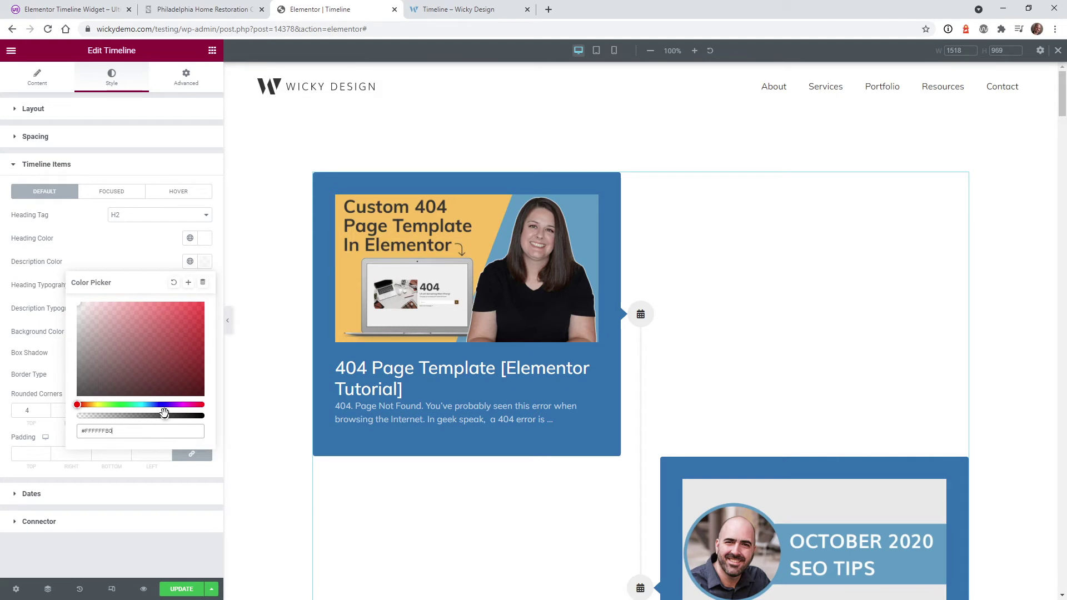
{"action": "left_click_drag", "start_coordinate": [164, 415], "coordinate": [209, 424]}
{"action": "left_click", "coordinate": [54, 257]}
- Try a box shadow on the timeline items with a blur of 7 and a translucent red color, and switch it off again
{"action": "left_click", "coordinate": [197, 354]}
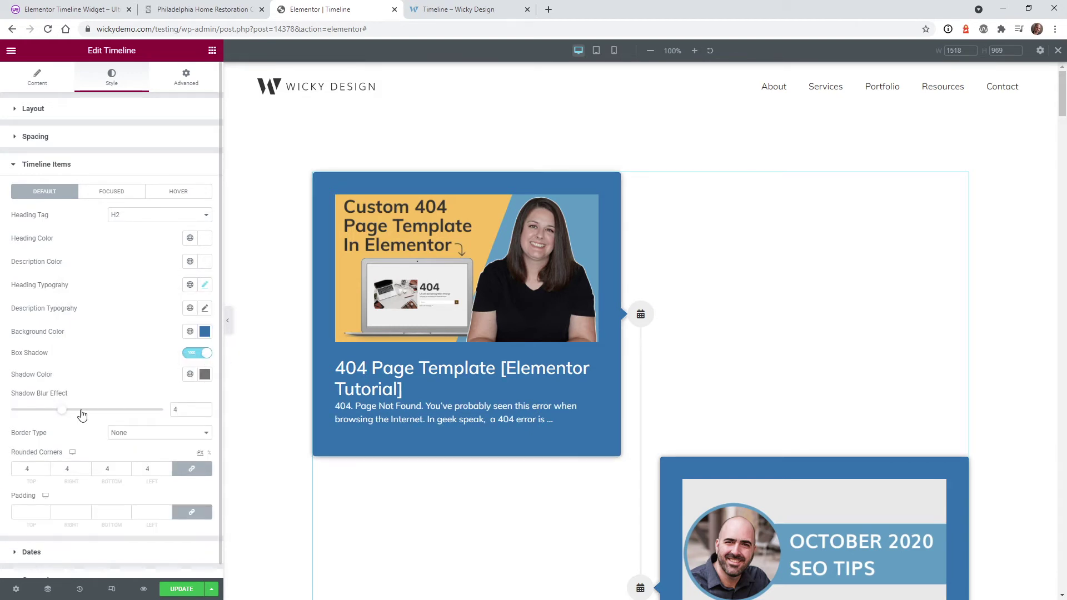
{"action": "left_click_drag", "start_coordinate": [61, 411], "coordinate": [114, 412]}
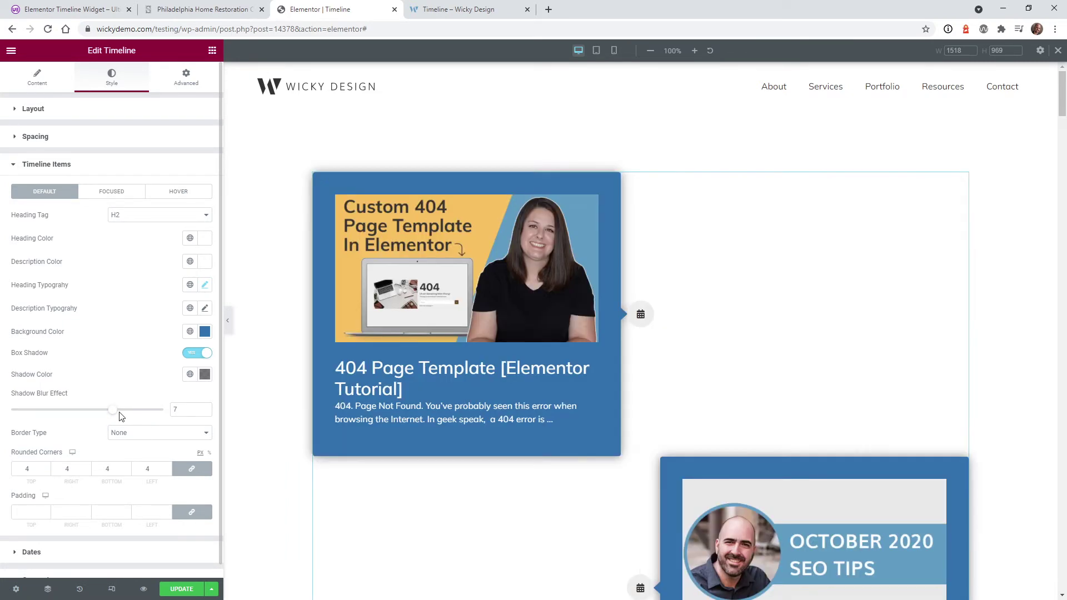
{"action": "left_click", "coordinate": [205, 374]}
{"action": "left_click_drag", "start_coordinate": [175, 430], "coordinate": [160, 424]}
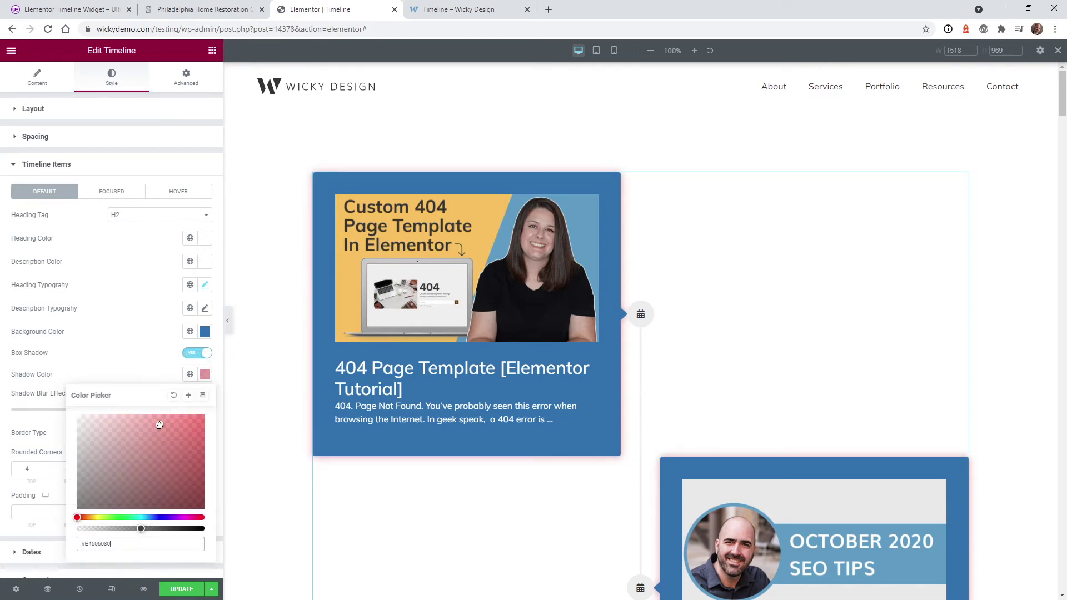
{"action": "left_click", "coordinate": [192, 355]}
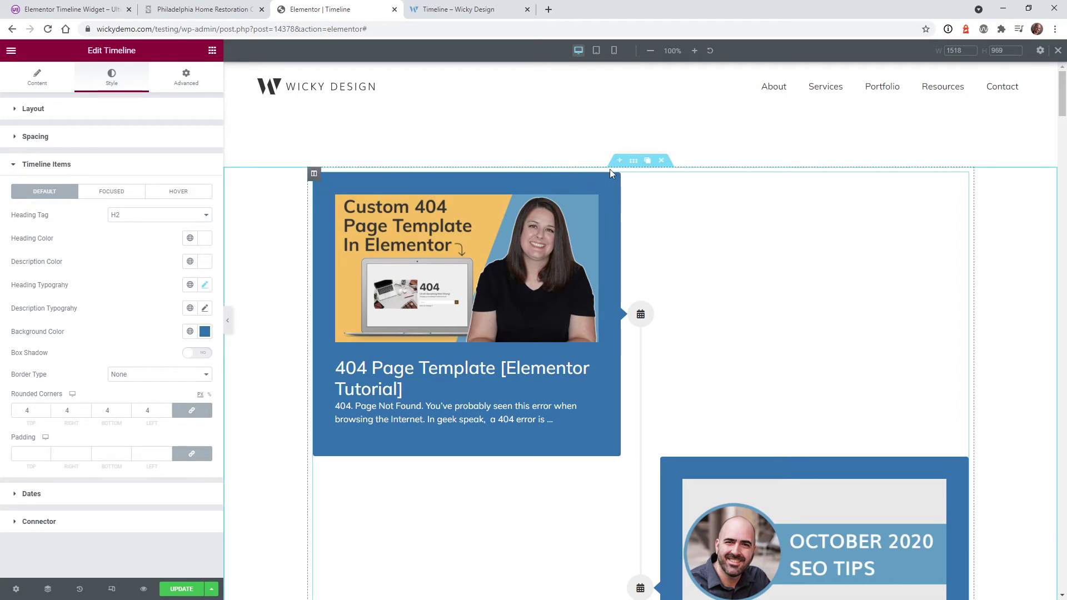
- Set the timeline items' rounded corners to 0 and their padding to 20 on all sides
{"action": "left_click_drag", "start_coordinate": [39, 412], "coordinate": [12, 405]}
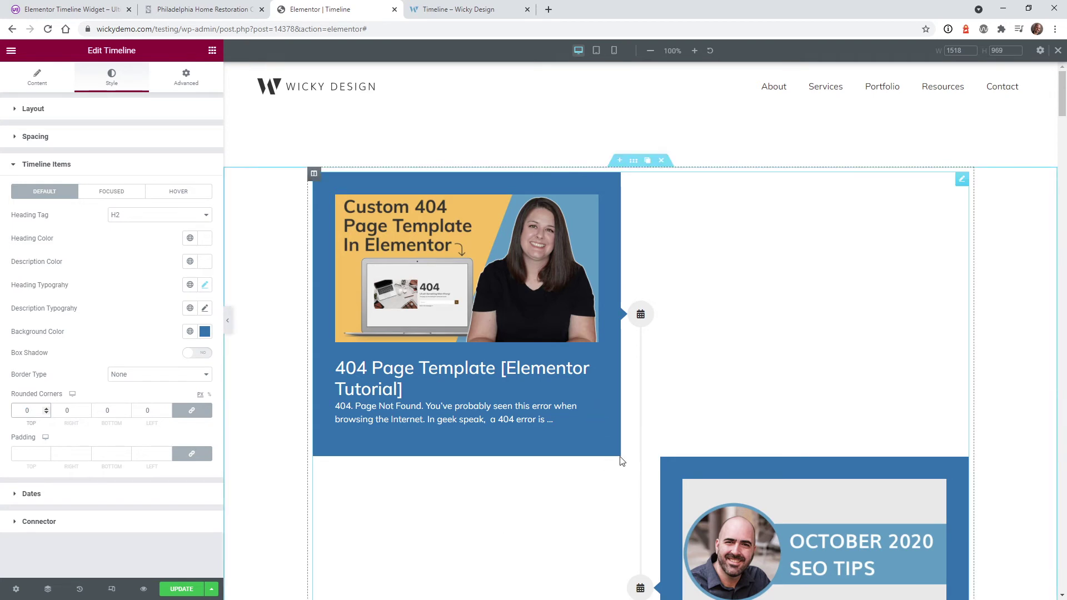
{"action": "left_click", "coordinate": [31, 452]}
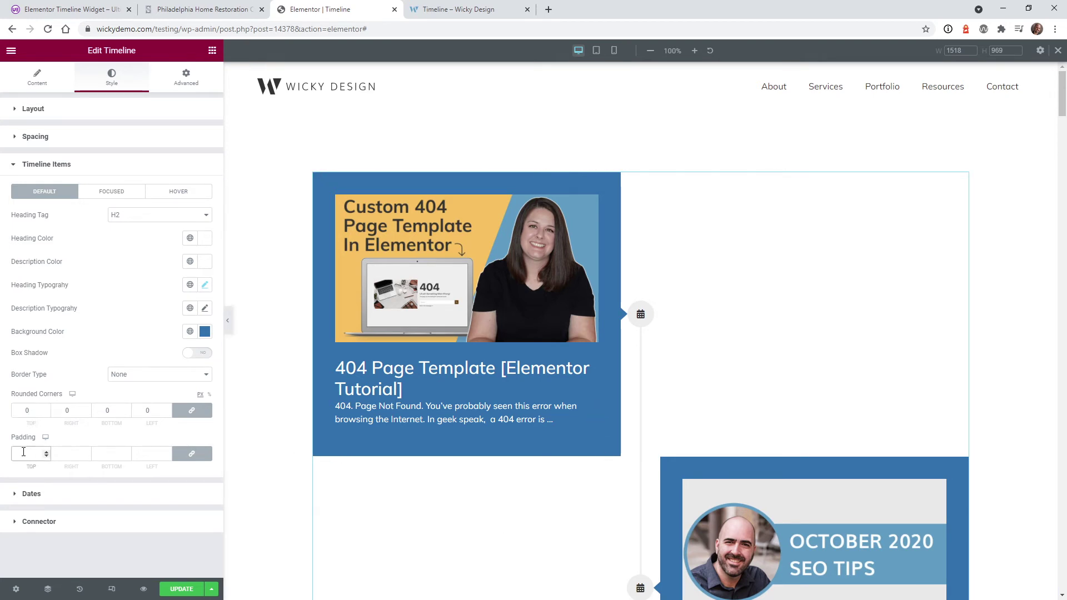
{"action": "type", "text": "20"}
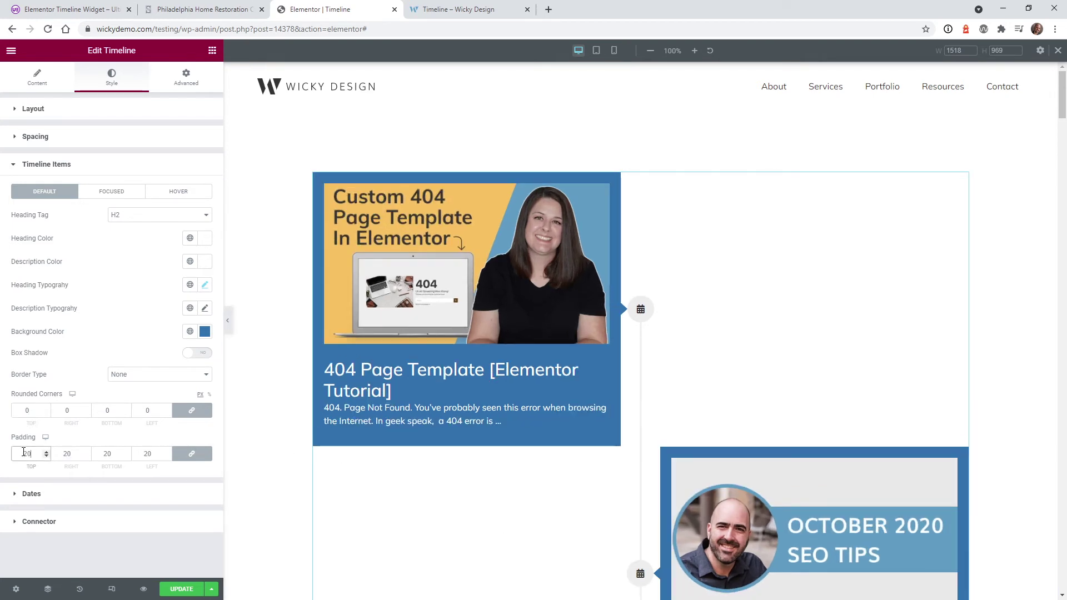
- Try a padding of 60 on the timeline items and set it back to 20
{"action": "key", "text": "BackSpace"}
{"action": "key", "text": "BackSpace"}
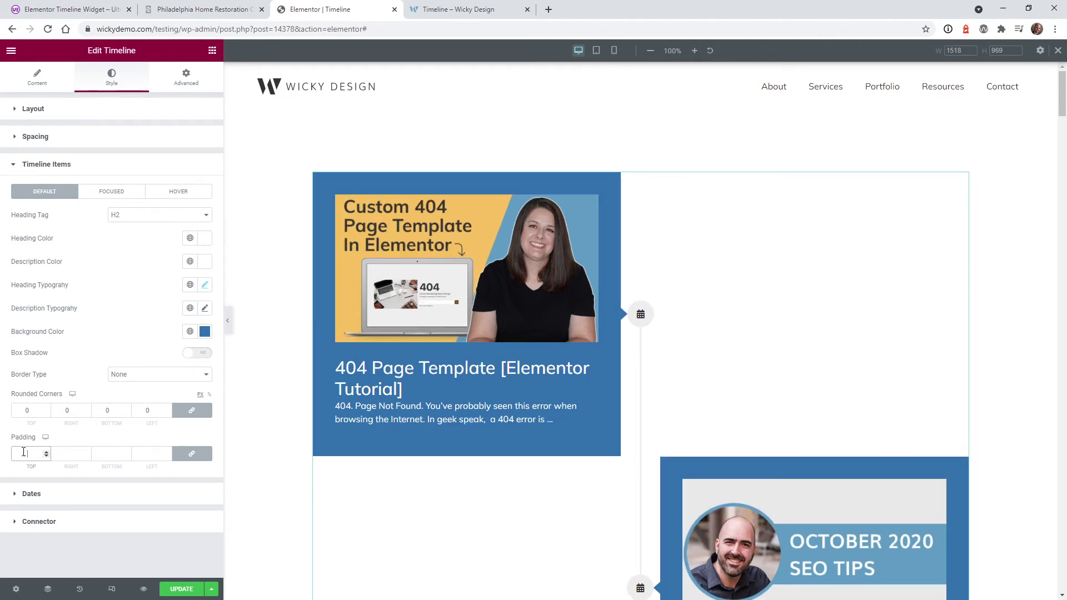
{"action": "type", "text": "60"}
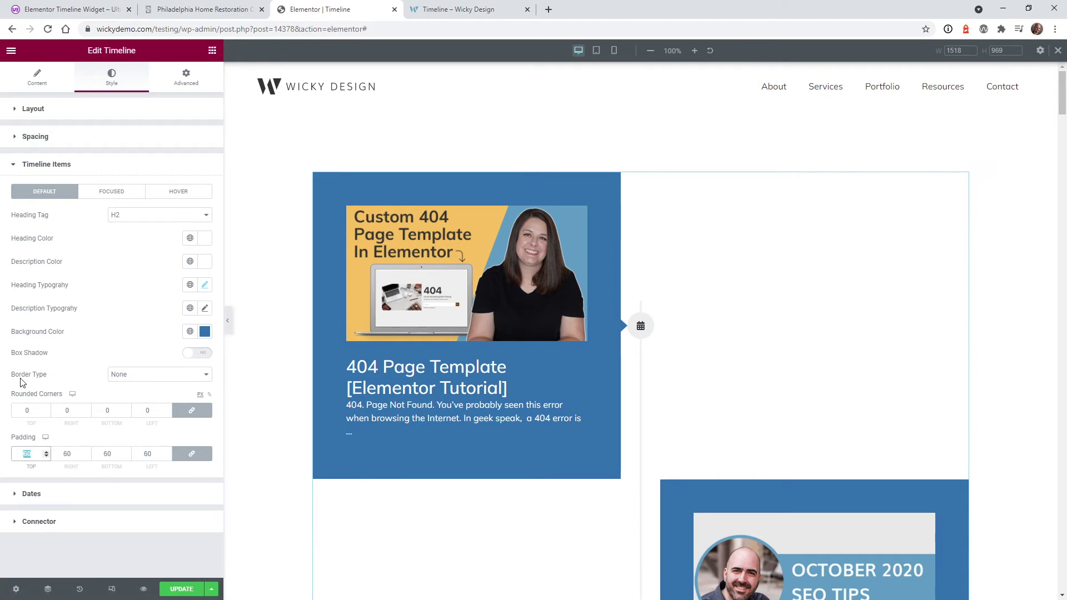
{"action": "type", "text": "20"}
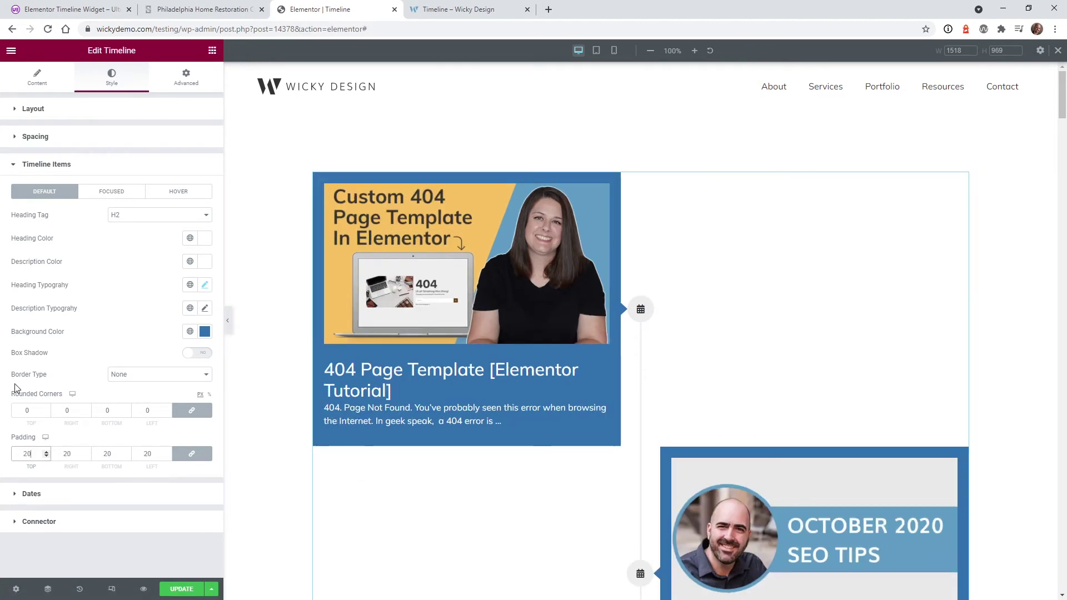
- Set the timeline items' hover background color to the red #E12D2D and check the effect in the preview
{"action": "left_click", "coordinate": [111, 193]}
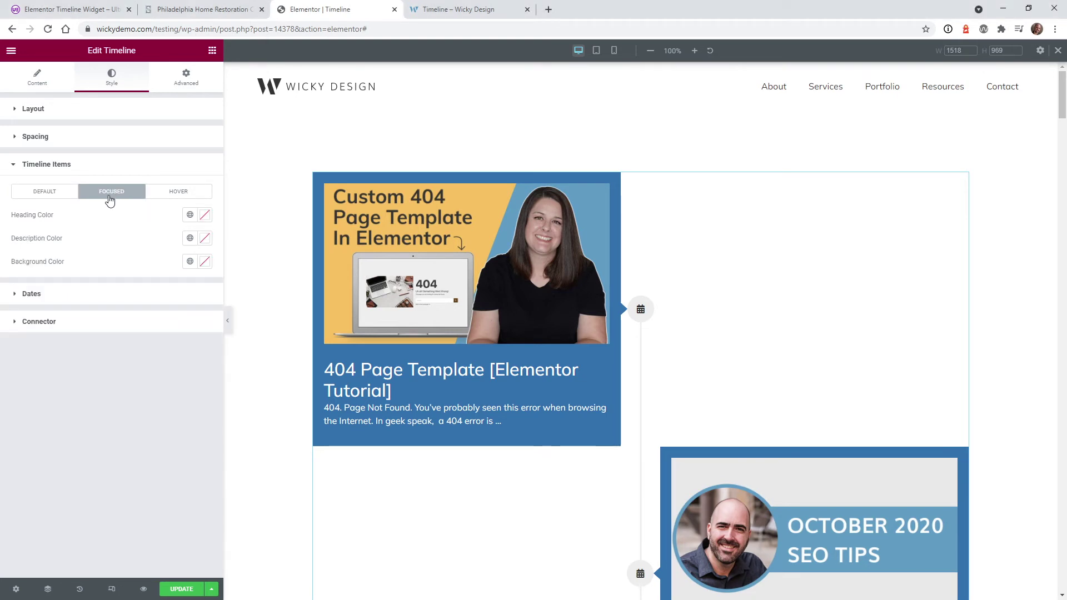
{"action": "left_click", "coordinate": [177, 192]}
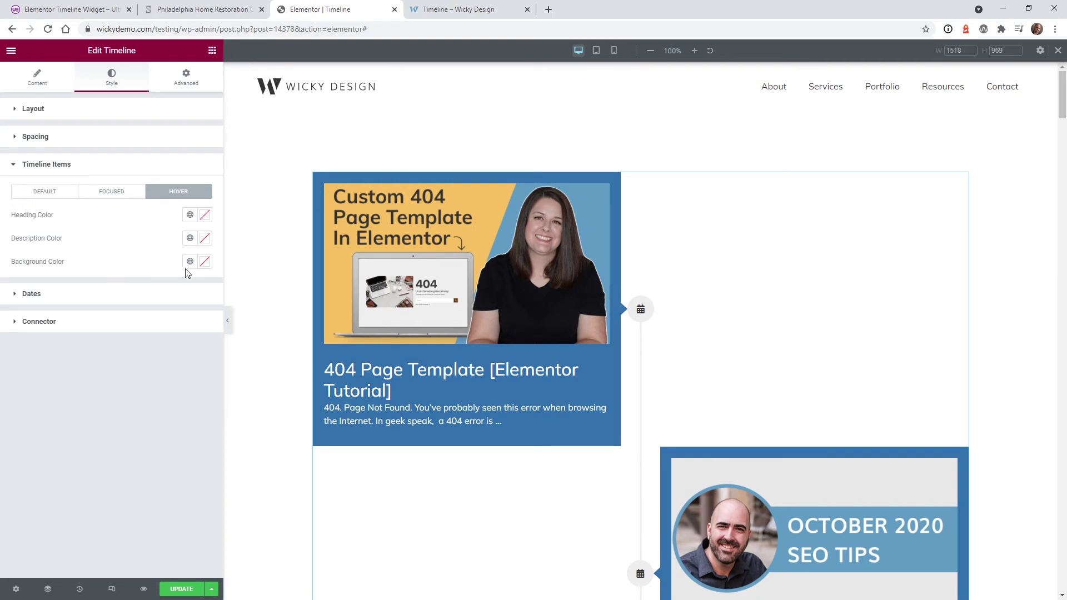
{"action": "left_click", "coordinate": [205, 262]}
{"action": "left_click", "coordinate": [179, 314]}
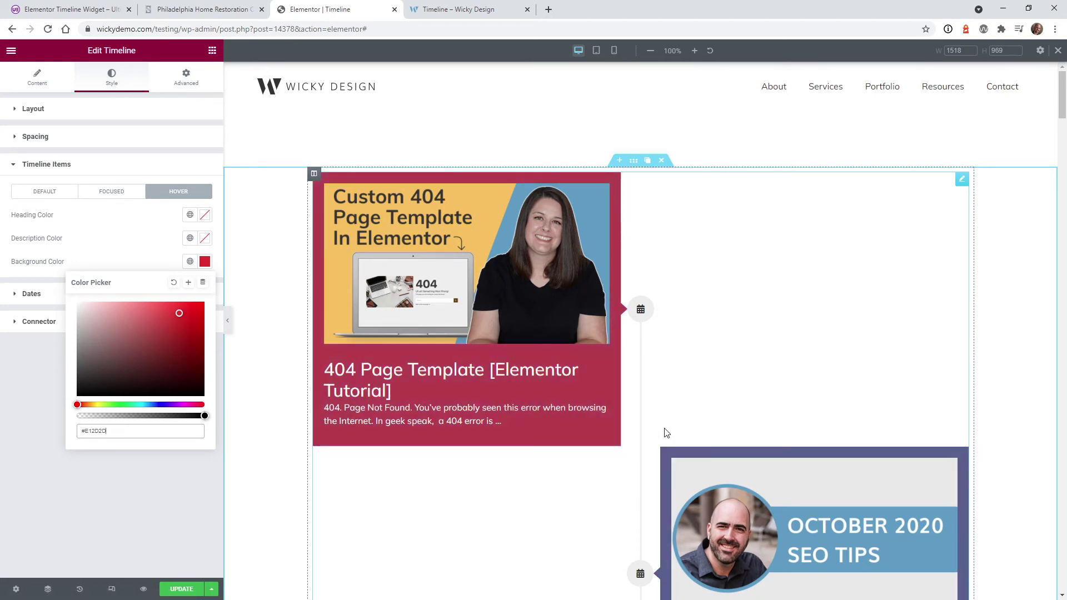
{"action": "scroll", "coordinate": [596, 489], "scroll_direction": "down", "scroll_amount": 4}
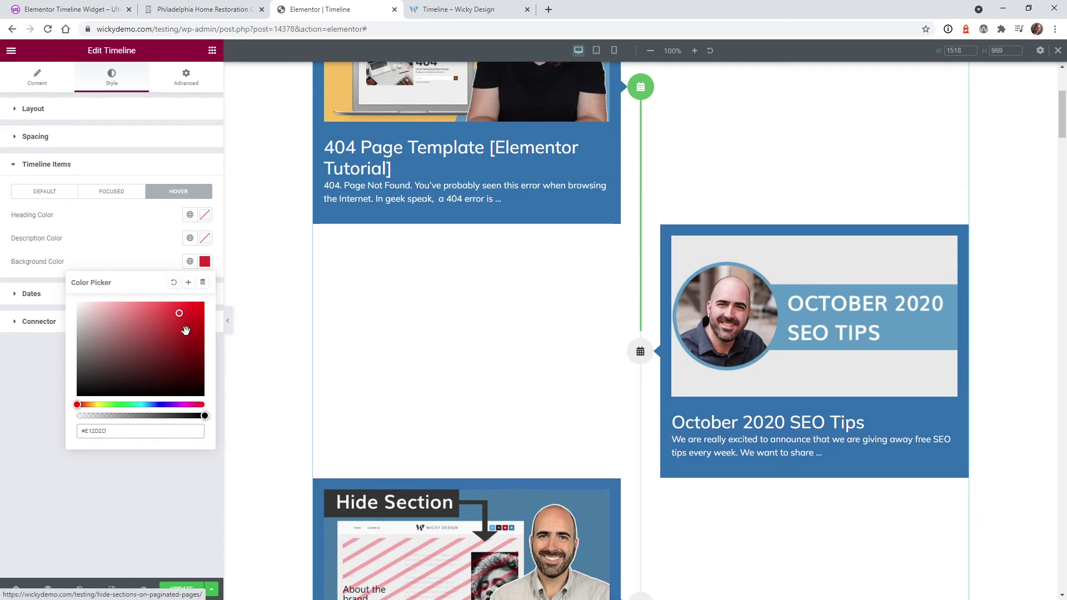
- Set the default color of the timeline dates to the blue #3B56FF
{"action": "left_click", "coordinate": [32, 293]}
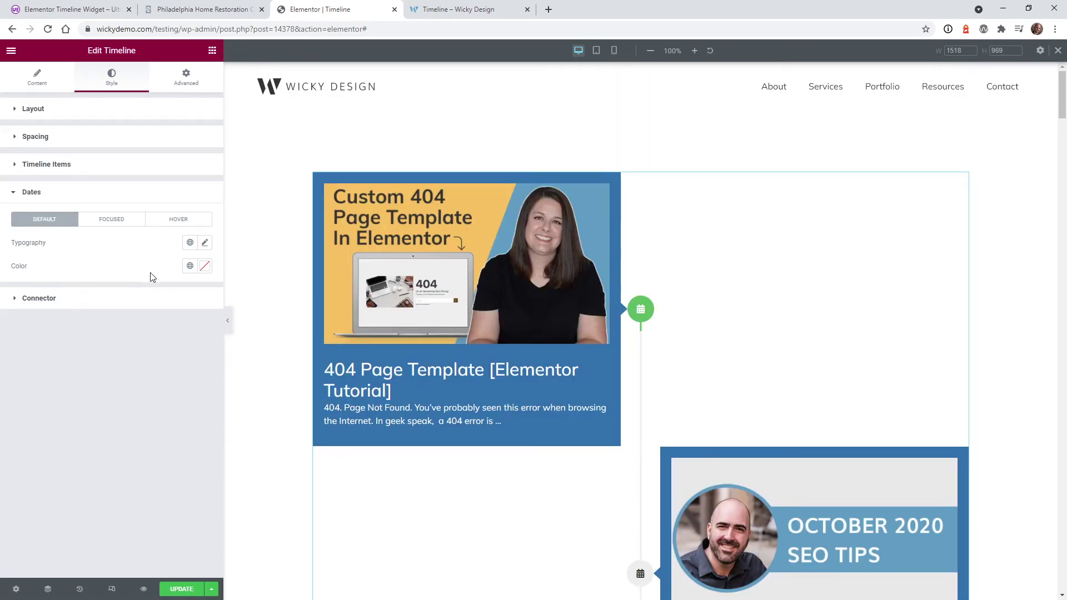
{"action": "left_click", "coordinate": [205, 266]}
{"action": "left_click_drag", "start_coordinate": [158, 314], "coordinate": [186, 315]}
{"action": "left_click_drag", "start_coordinate": [149, 408], "coordinate": [159, 408]}
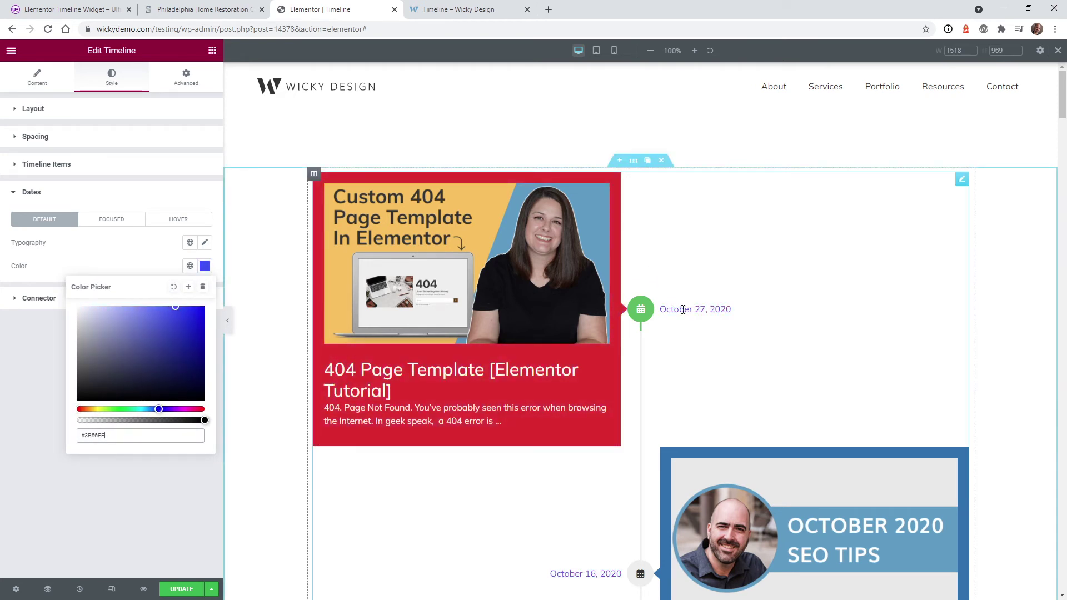
{"action": "left_click", "coordinate": [160, 502]}
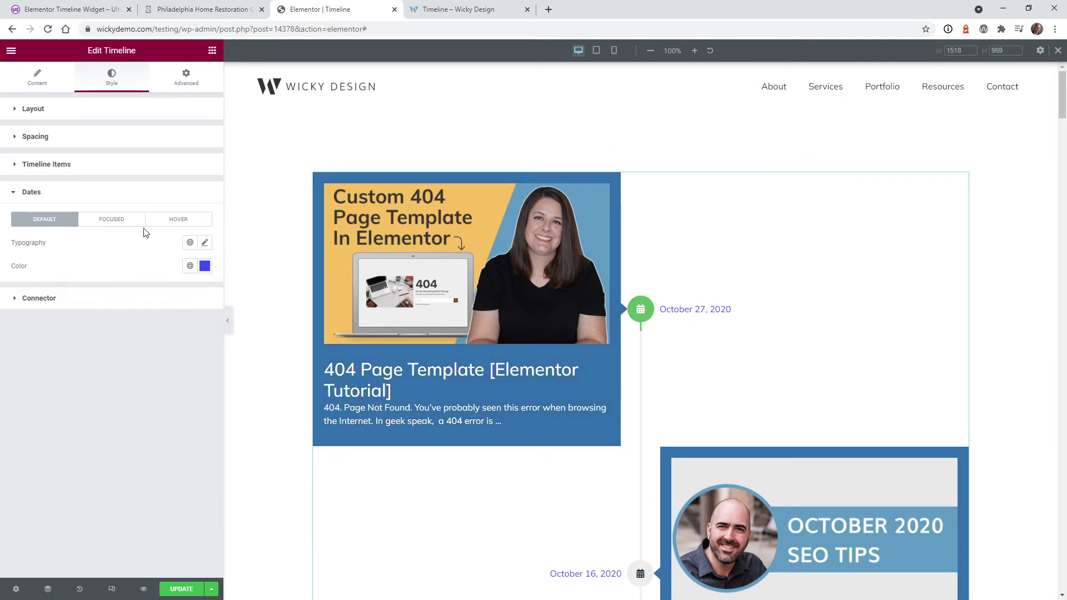
- Set the hover color of the timeline dates to the red #C62E2E and return to their default-state settings
{"action": "left_click", "coordinate": [178, 220]}
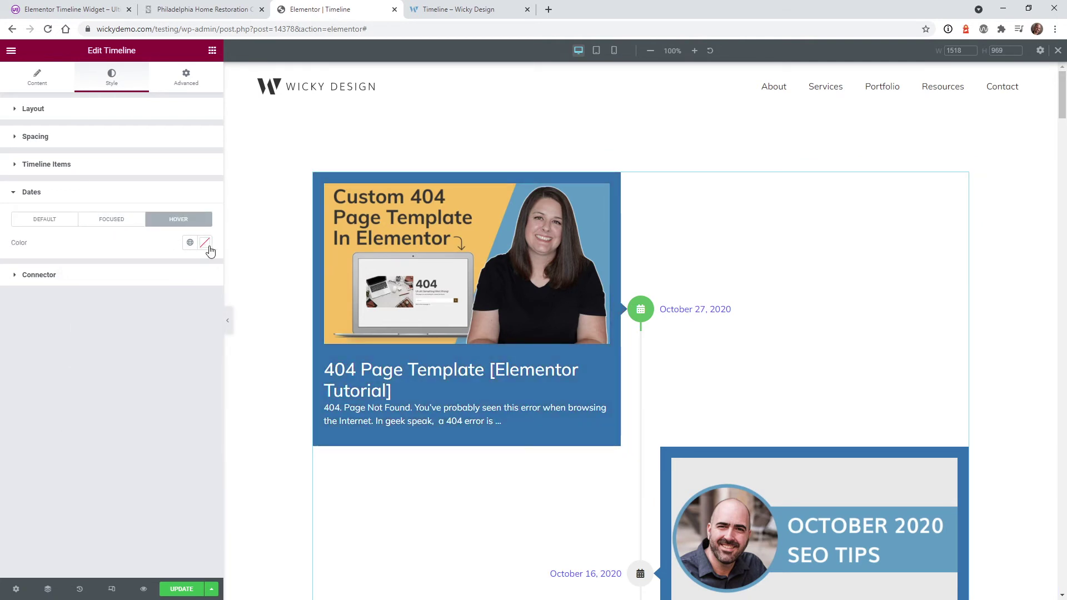
{"action": "left_click", "coordinate": [204, 243]}
{"action": "left_click", "coordinate": [175, 304]}
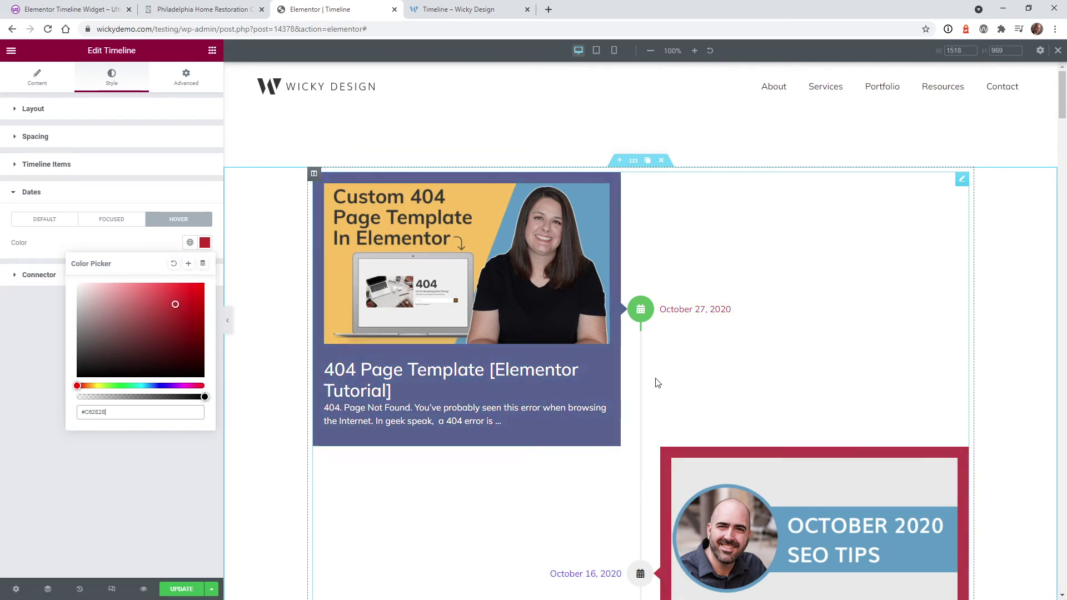
{"action": "left_click", "coordinate": [129, 455]}
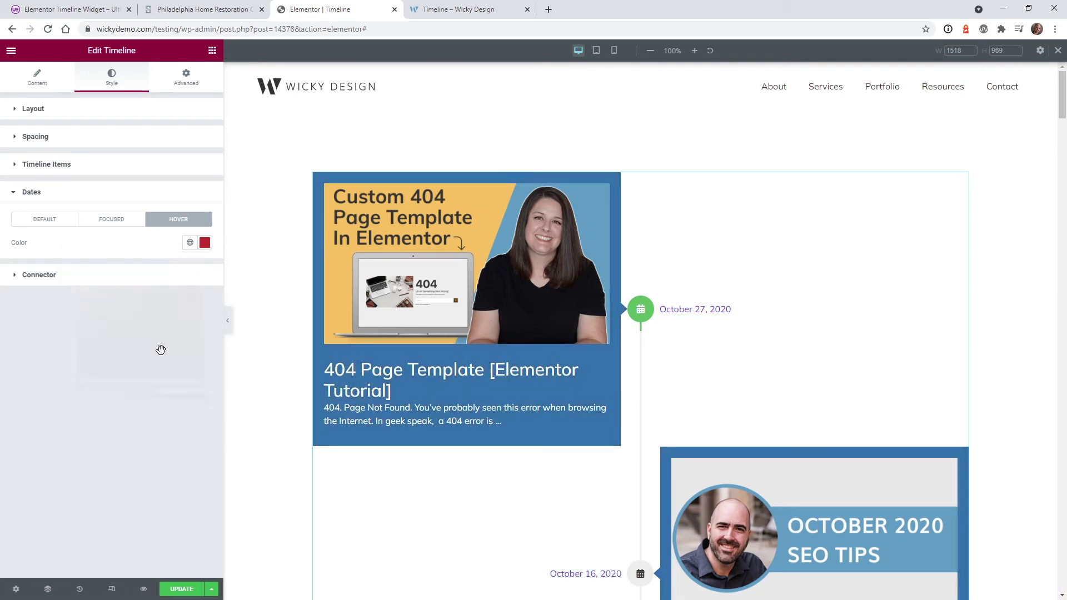
{"action": "left_click", "coordinate": [85, 219]}
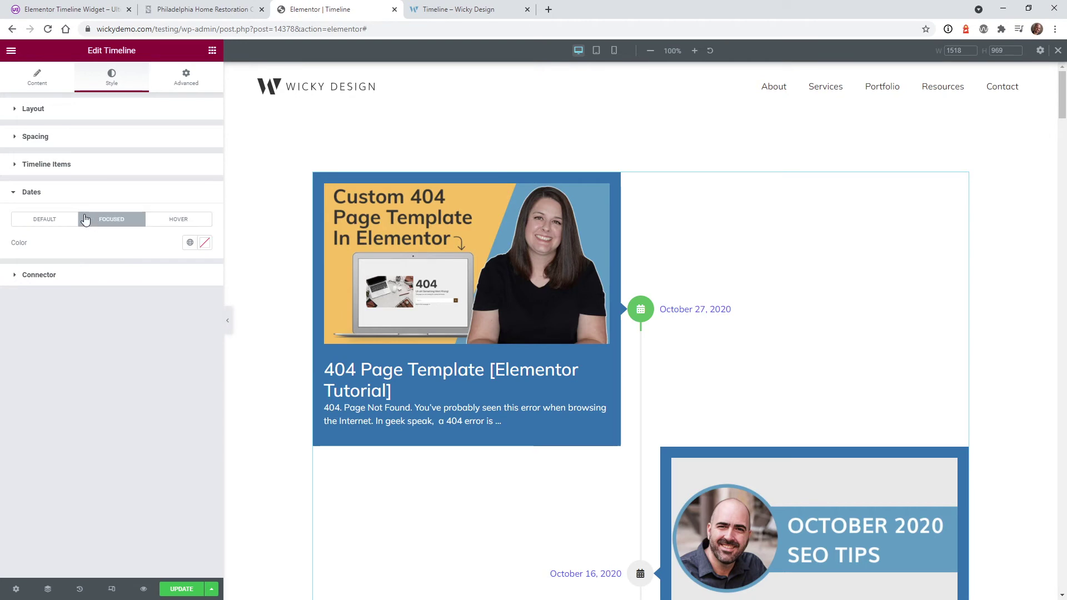
{"action": "left_click", "coordinate": [45, 222]}
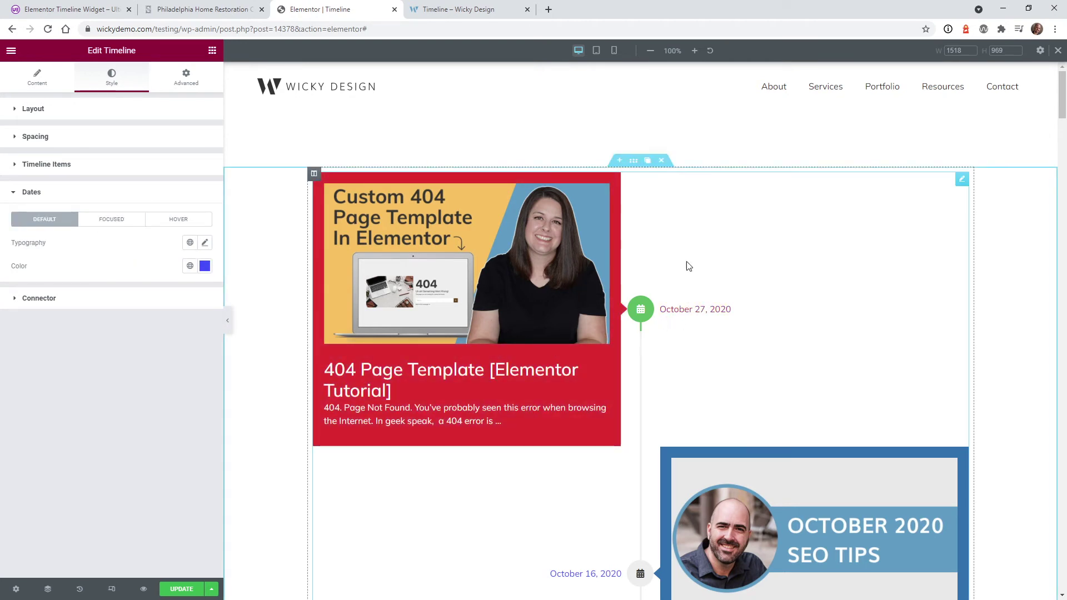
- Replace the connector's calendar icon with the diamond icon from the icon library
{"action": "left_click", "coordinate": [39, 300]}
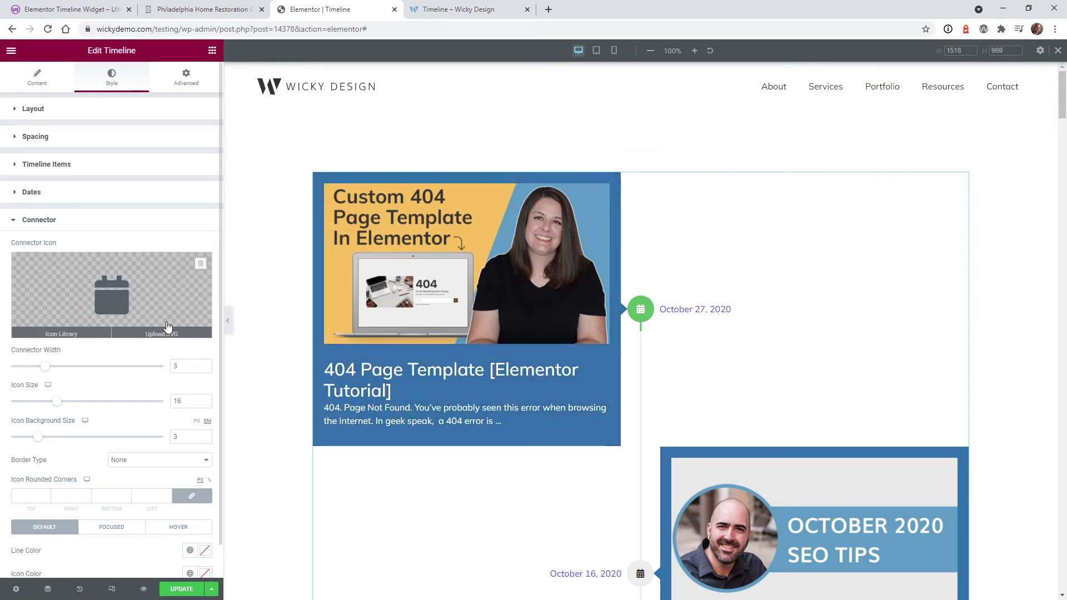
{"action": "left_click", "coordinate": [100, 305]}
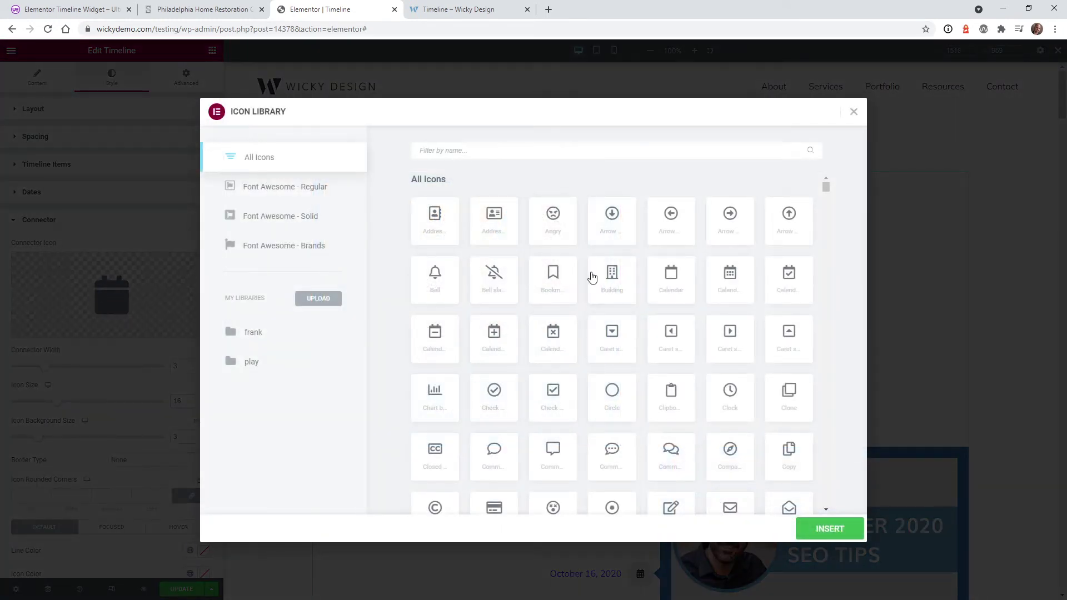
{"action": "scroll", "coordinate": [722, 361], "scroll_direction": "down", "scroll_amount": 4}
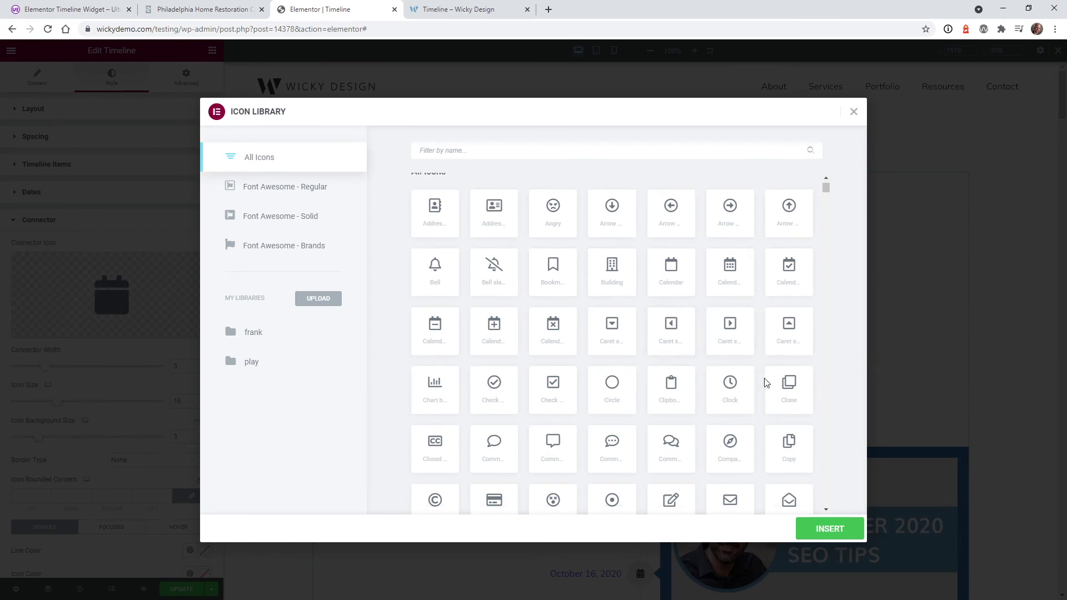
{"action": "left_click", "coordinate": [793, 460]}
{"action": "left_click", "coordinate": [828, 528]}
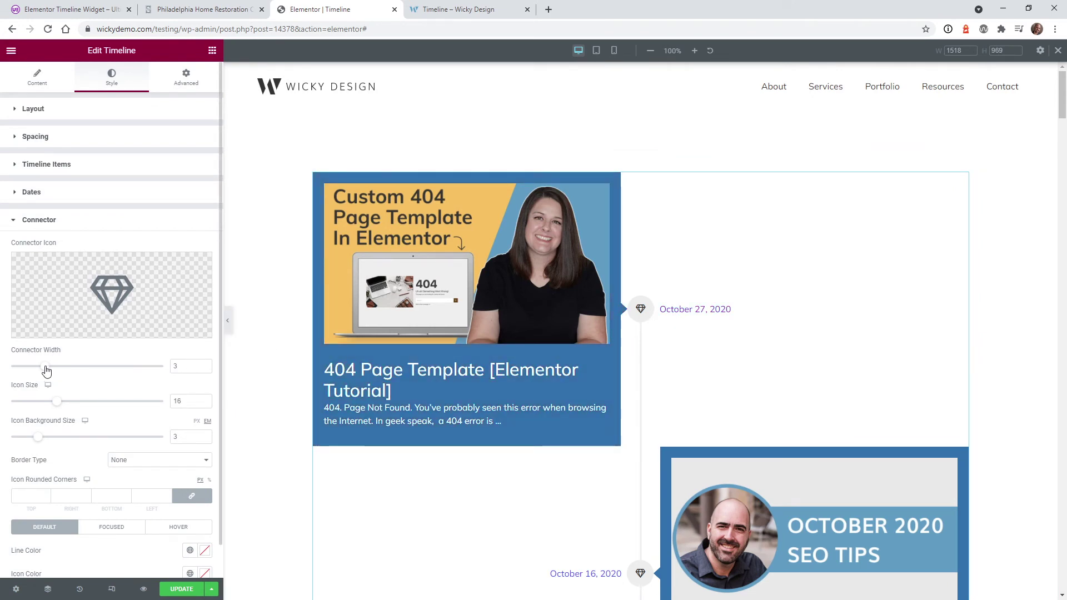
- Set the connector width to 8, the icon size to 23 and the icon background size to 5.8
{"action": "left_click_drag", "start_coordinate": [76, 379], "coordinate": [174, 378]}
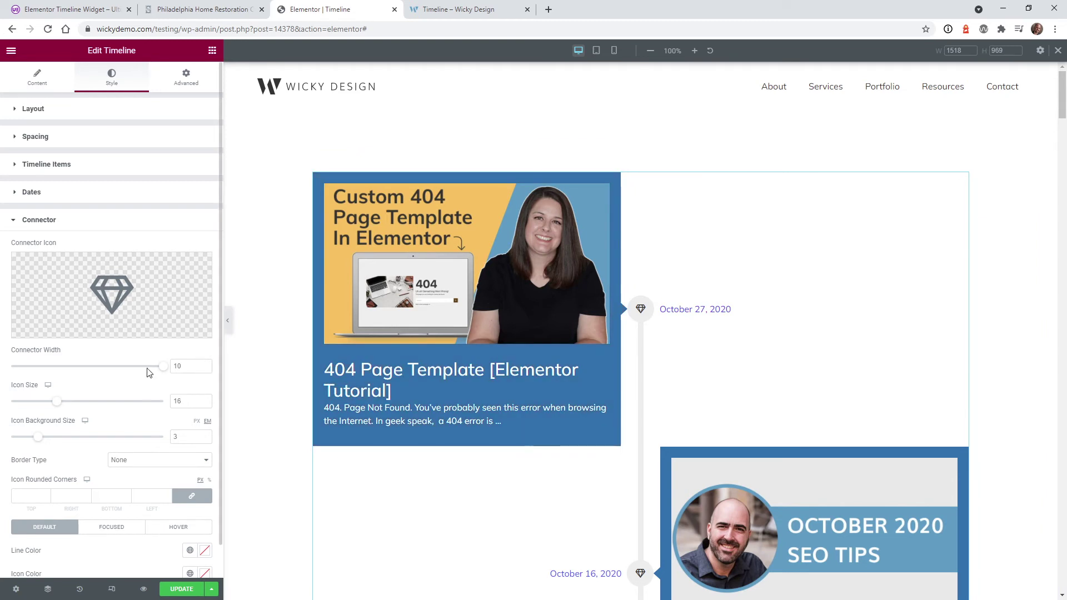
{"action": "left_click_drag", "start_coordinate": [161, 367], "coordinate": [130, 367]}
{"action": "left_click_drag", "start_coordinate": [57, 401], "coordinate": [110, 411]}
{"action": "left_click_drag", "start_coordinate": [39, 443], "coordinate": [90, 445]}
- Set the connector icon's rounded corners to 60 on all sides and switch to the mobile preview
{"action": "scroll", "coordinate": [81, 445], "scroll_direction": "down", "scroll_amount": 1}
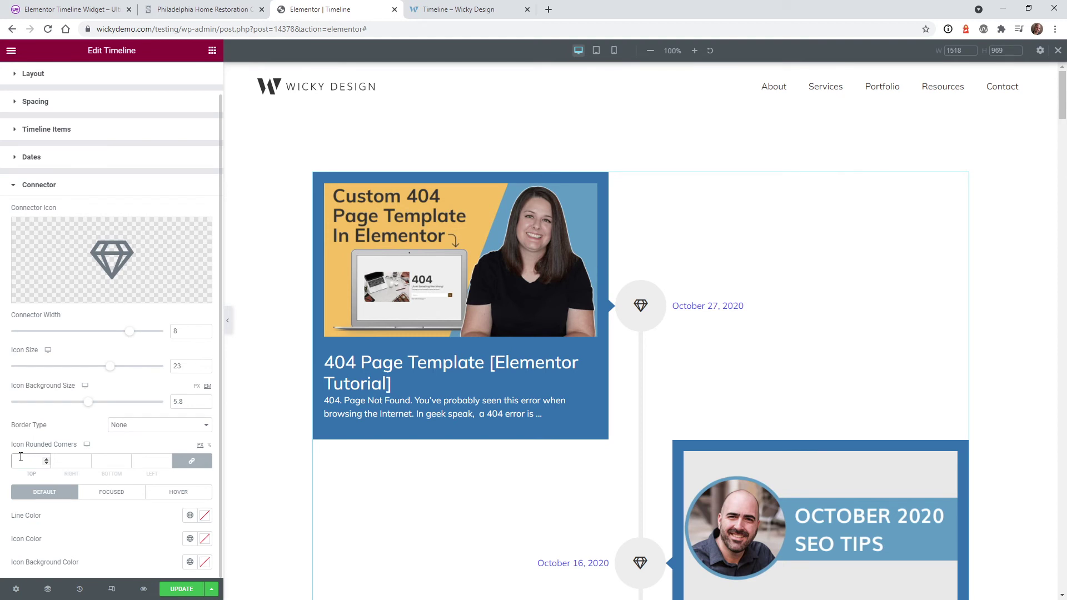
{"action": "type", "text": "0"}
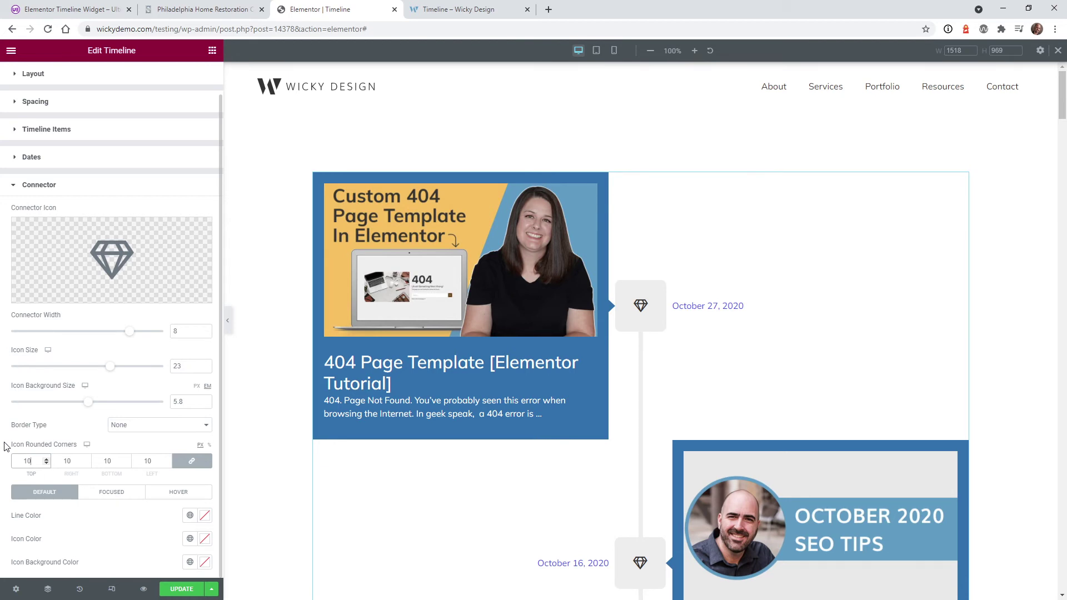
{"action": "key", "text": "BackSpace"}
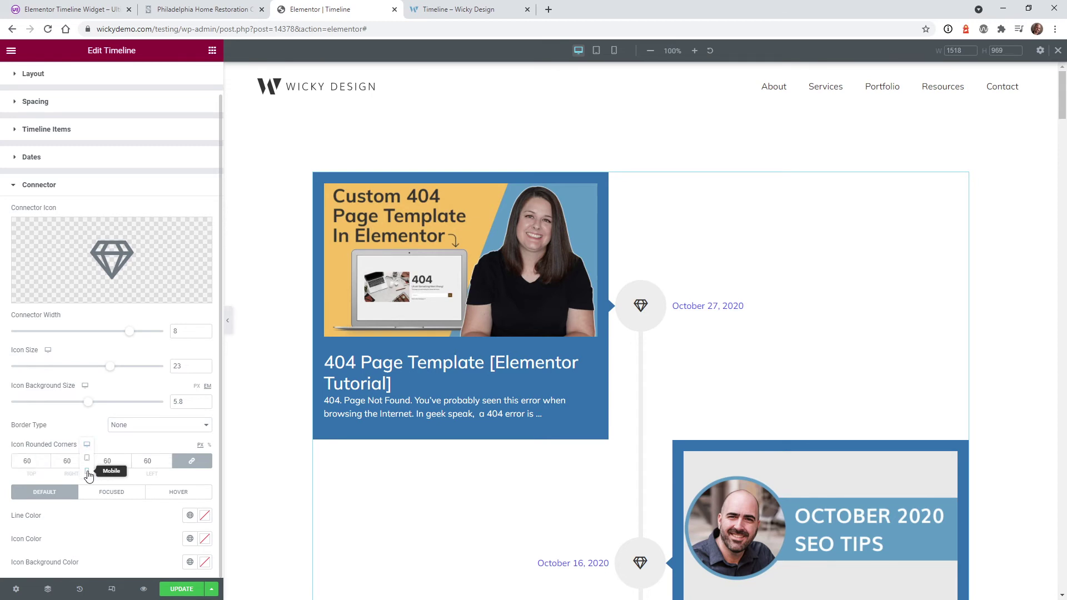
{"action": "left_click", "coordinate": [88, 471]}
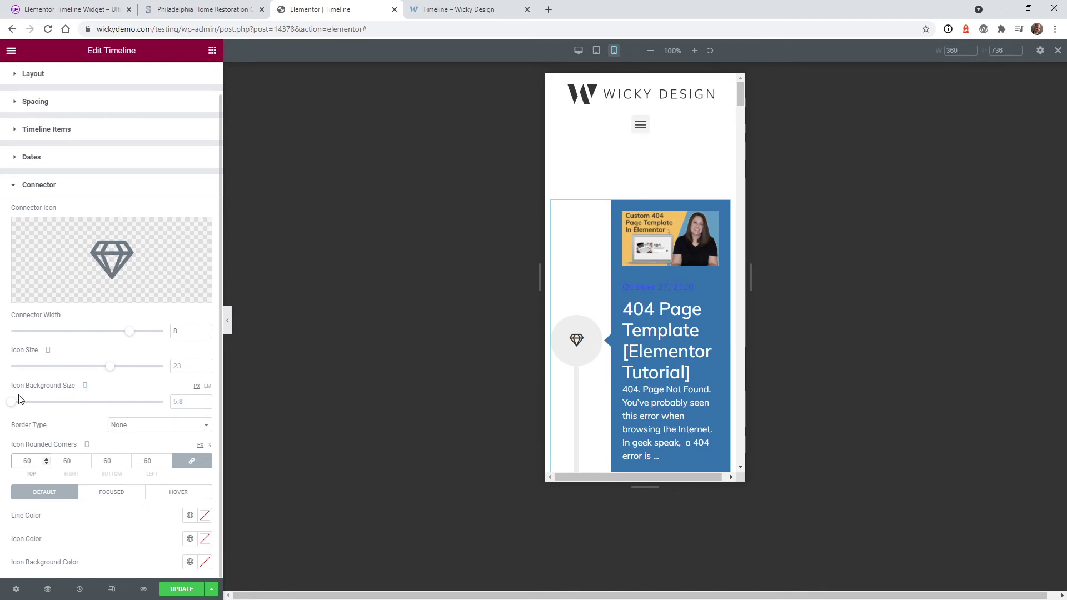
- Try mobile icon background sizes of 50 and 100 for the connector and check the mobile preview for horizontal overflow
{"action": "left_click_drag", "start_coordinate": [11, 406], "coordinate": [71, 425]}
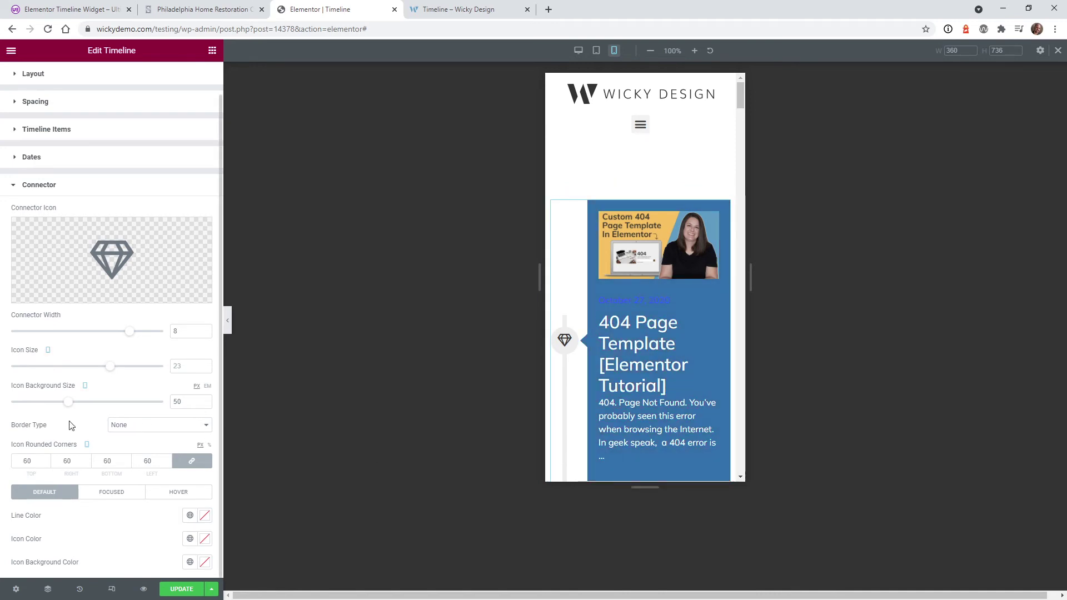
{"action": "left_click_drag", "start_coordinate": [73, 408], "coordinate": [218, 398]}
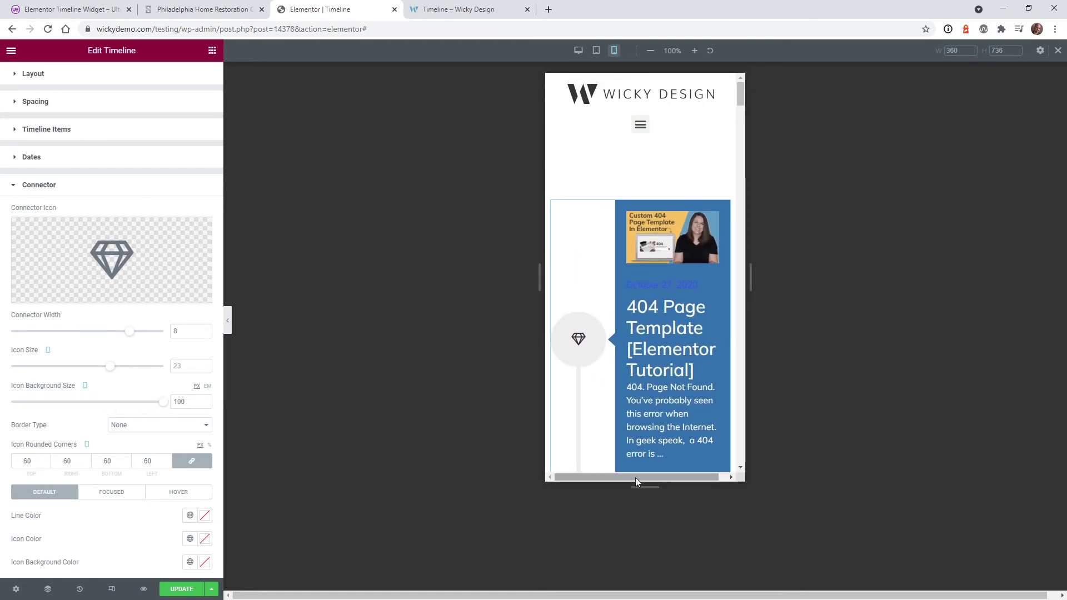
{"action": "mouse_move", "coordinate": [635, 478]}
{"action": "left_mouse_down"}
{"action": "mouse_move", "coordinate": [647, 478]}
{"action": "mouse_move", "coordinate": [619, 477]}
{"action": "left_mouse_up"}
{"action": "mouse_move", "coordinate": [605, 476]}
{"action": "left_mouse_down"}
{"action": "mouse_move", "coordinate": [648, 478]}
{"action": "mouse_move", "coordinate": [605, 478]}
{"action": "left_mouse_up"}
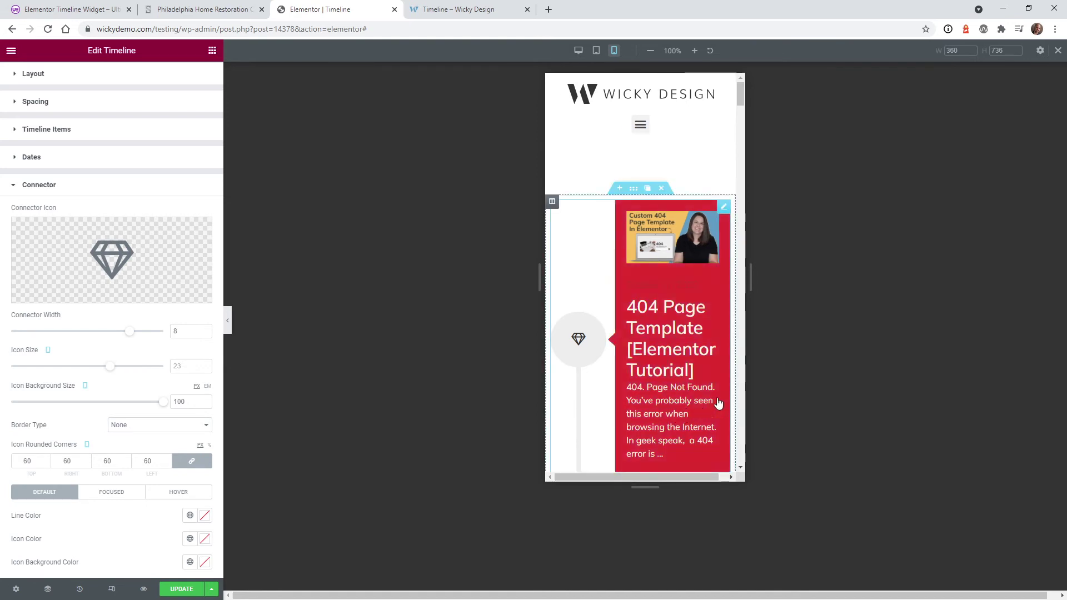
{"action": "left_click_drag", "start_coordinate": [702, 478], "coordinate": [642, 476]}
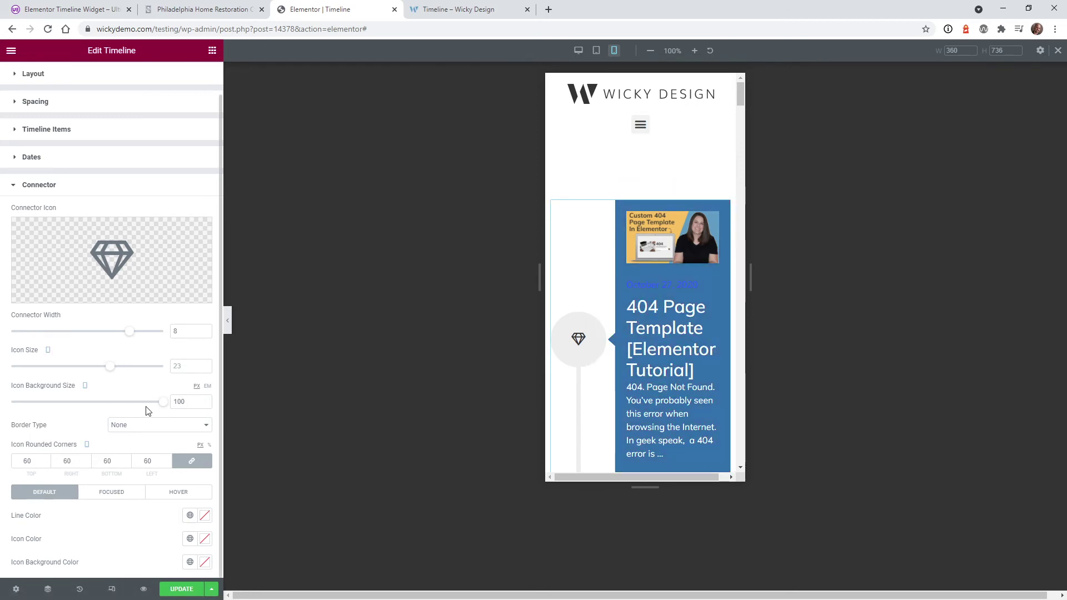
- Set the connector's mobile icon background size to 46 px and return to the desktop preview
{"action": "left_click_drag", "start_coordinate": [162, 406], "coordinate": [61, 421]}
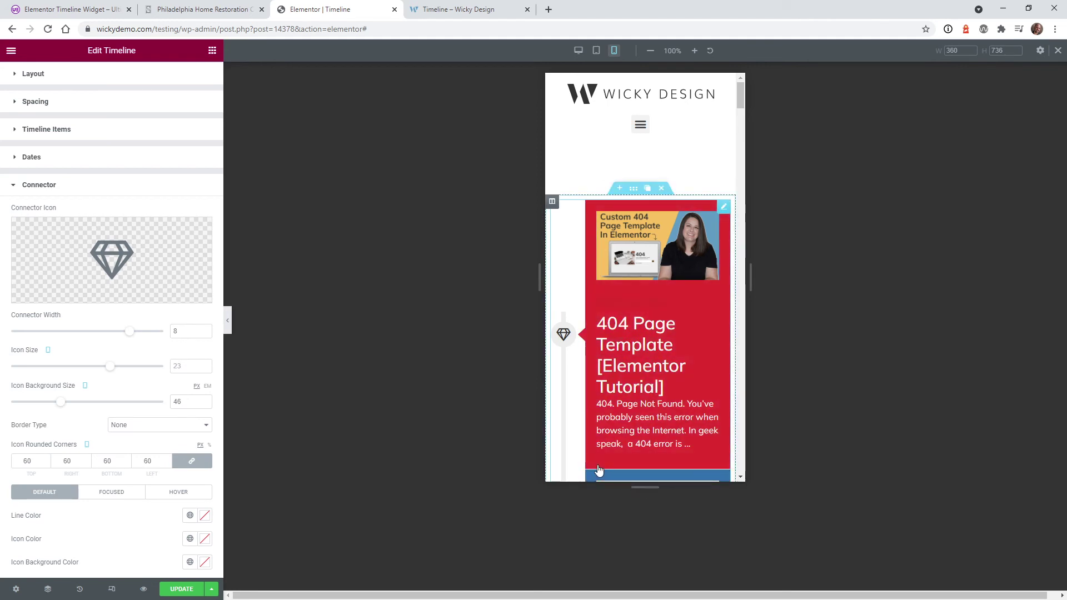
{"action": "left_click", "coordinate": [578, 51]}
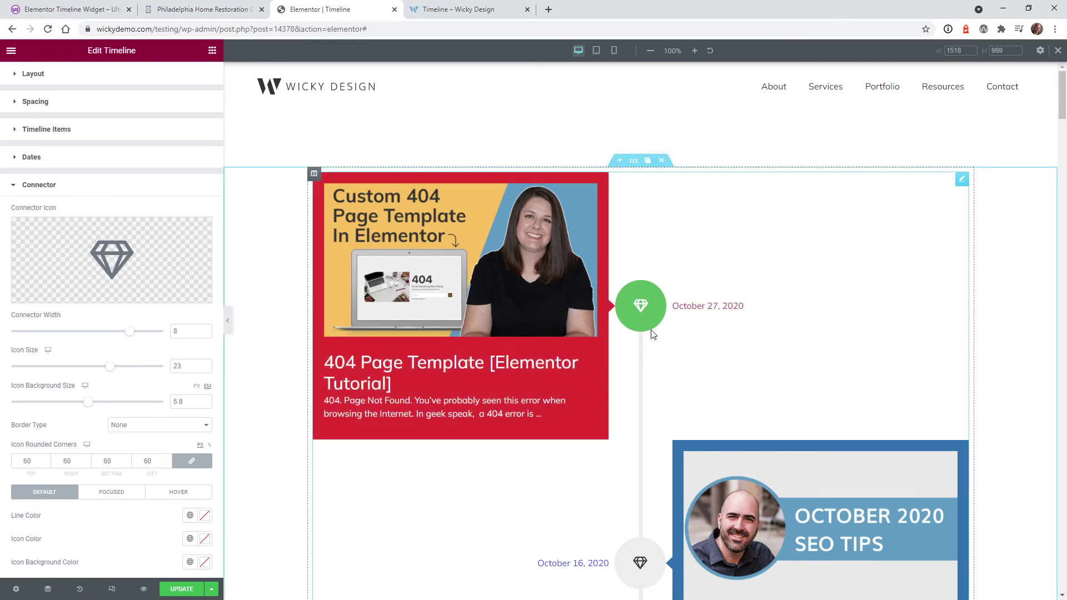
- Set the connector's default line color to the red #DB2121
{"action": "left_click", "coordinate": [204, 516]}
{"action": "left_click", "coordinate": [185, 372]}
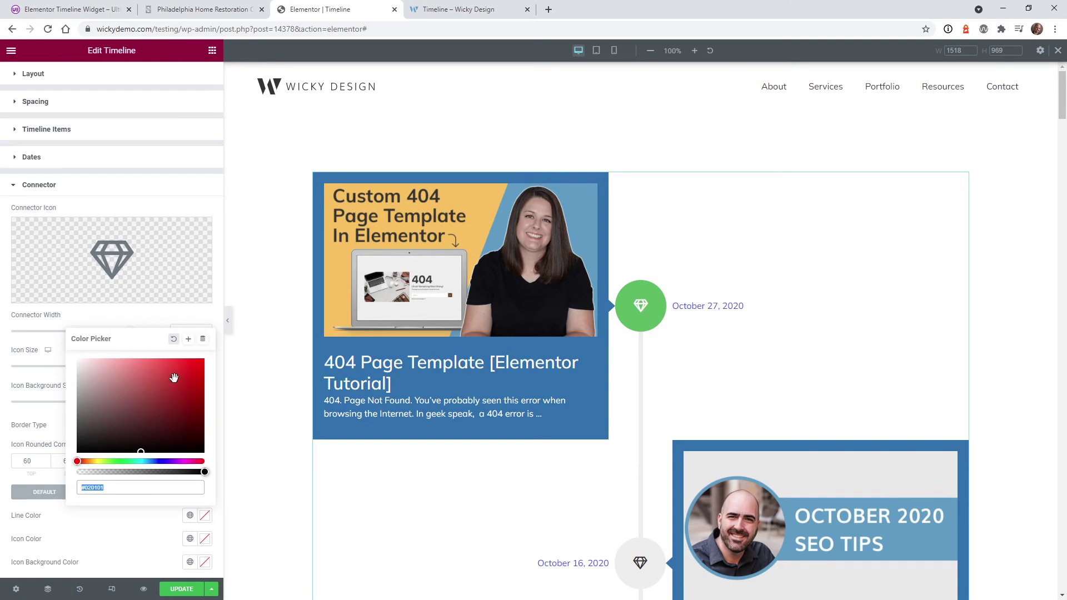
{"action": "mouse_move", "coordinate": [1062, 98]}
{"action": "left_mouse_down"}
{"action": "mouse_move", "coordinate": [1061, 146]}
{"action": "mouse_move", "coordinate": [1062, 105]}
{"action": "left_mouse_up"}
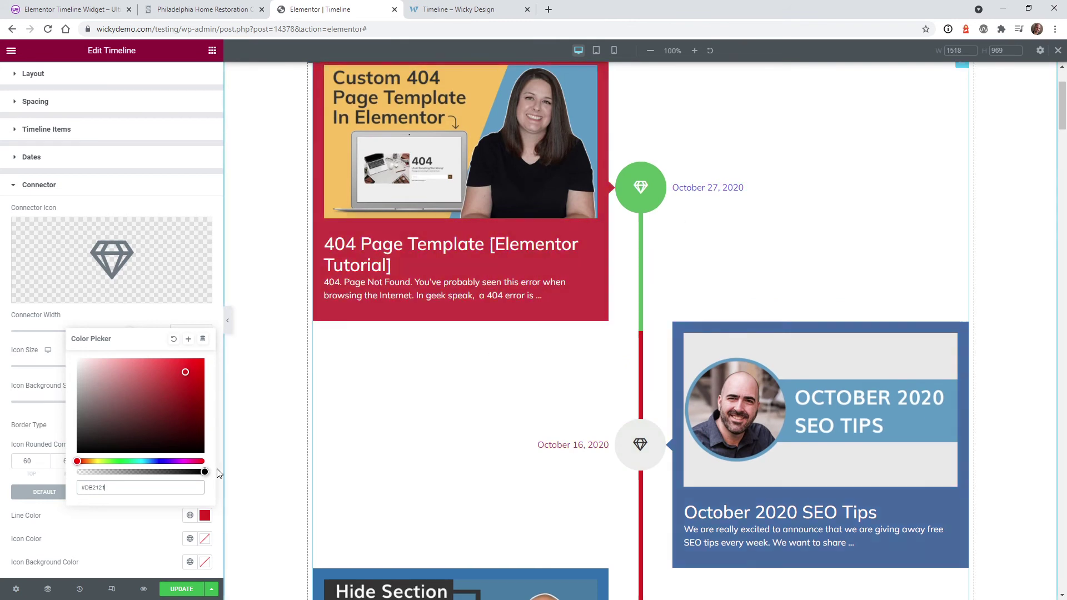
{"action": "left_click", "coordinate": [29, 542]}
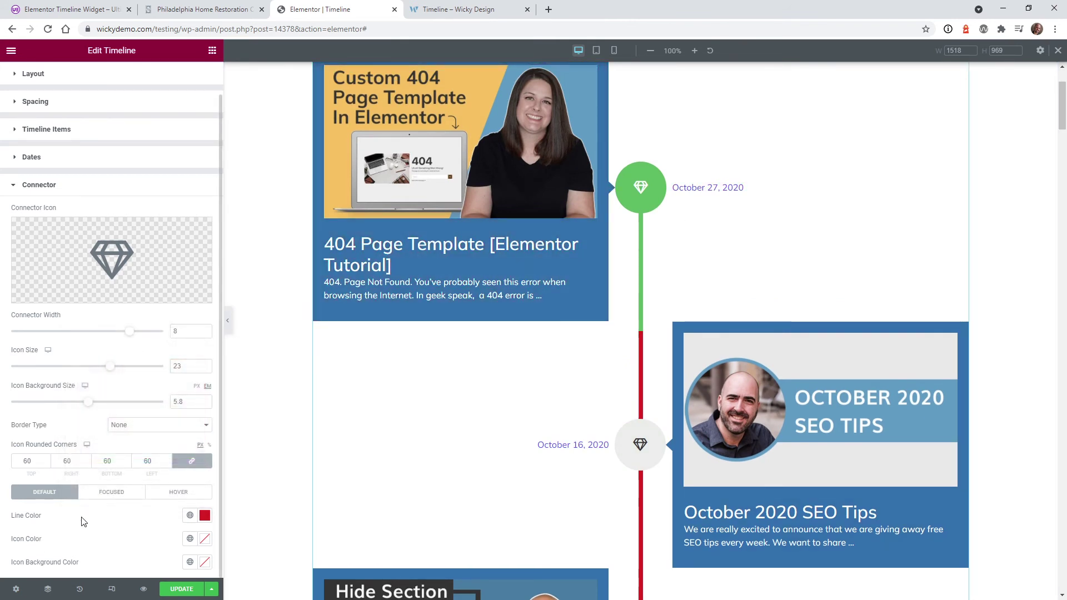
- Set the connector's focused line color to the blue #3734EB
{"action": "left_click", "coordinate": [113, 496]}
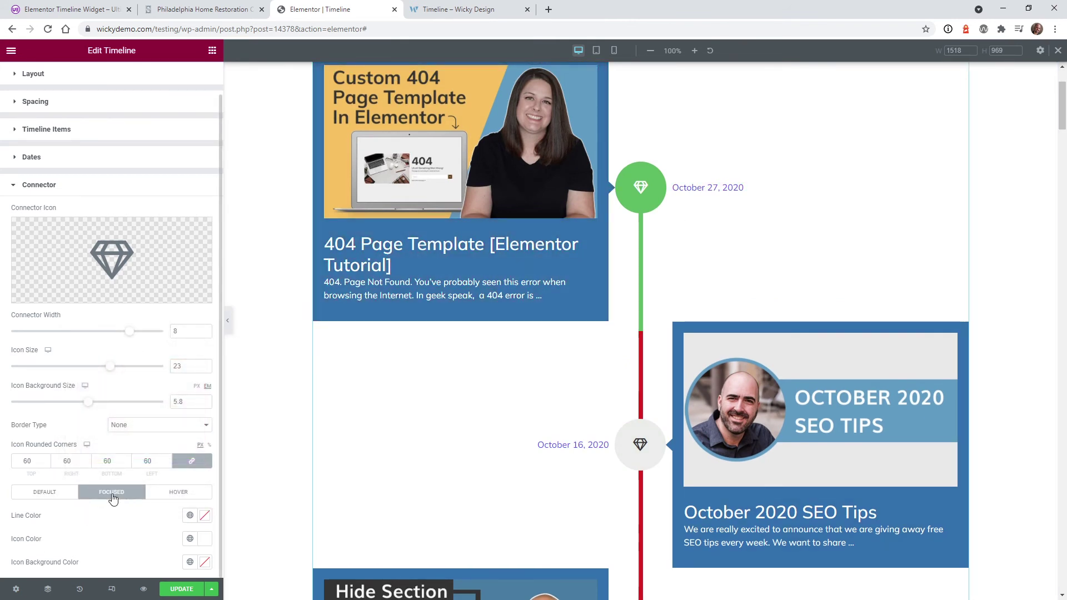
{"action": "left_click", "coordinate": [205, 516]}
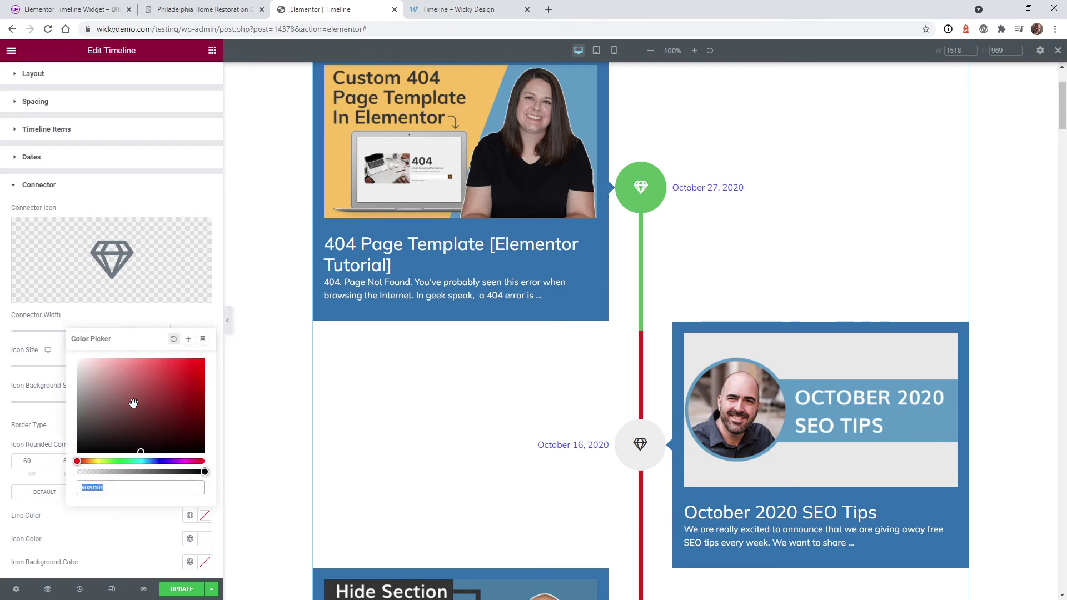
{"action": "left_click", "coordinate": [158, 463]}
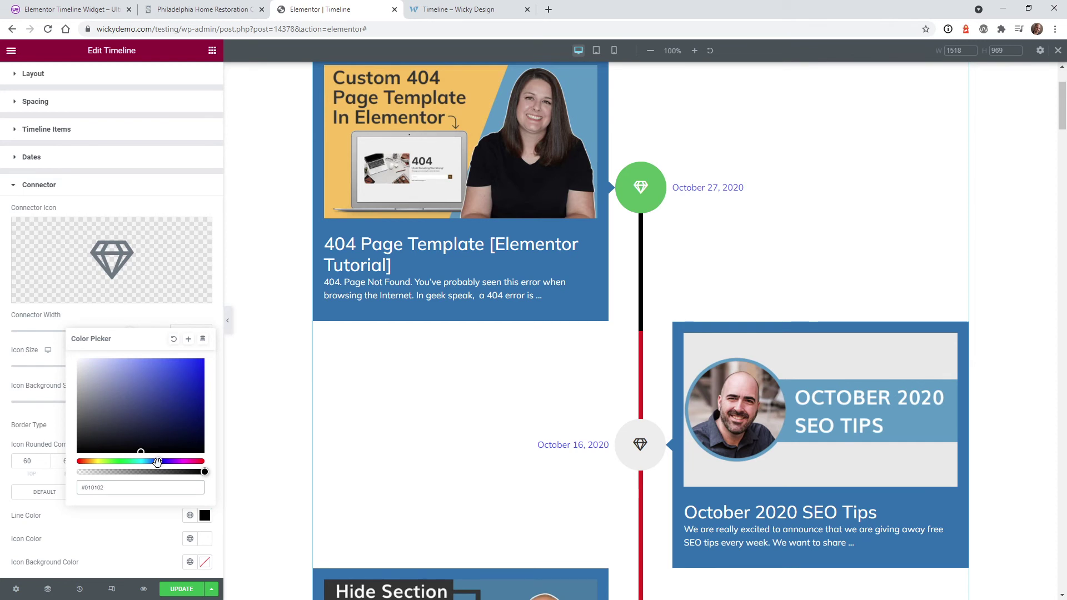
{"action": "left_click_drag", "start_coordinate": [157, 463], "coordinate": [162, 462]}
{"action": "left_click_drag", "start_coordinate": [146, 415], "coordinate": [188, 362]}
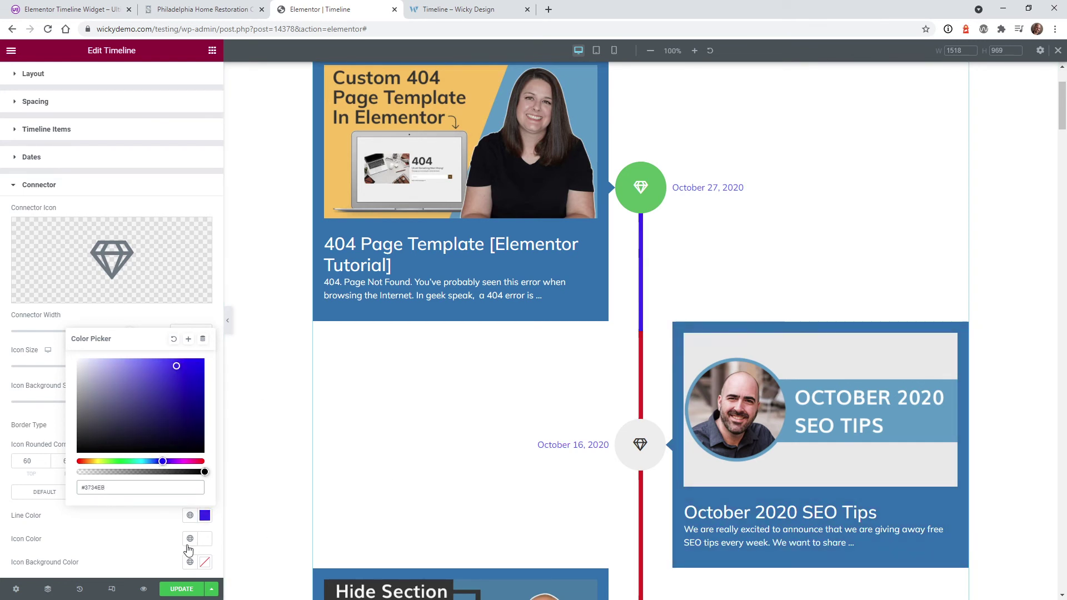
{"action": "left_click", "coordinate": [109, 519]}
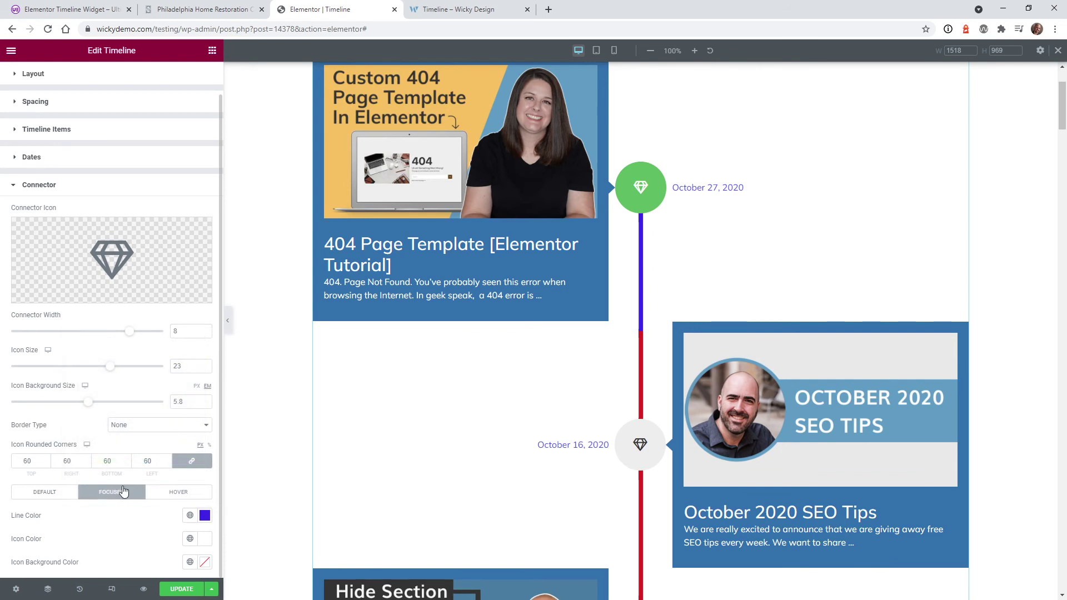
- Compare the default and focused connector line colors and examine how the line changes along the timeline preview
{"action": "left_click", "coordinate": [60, 492]}
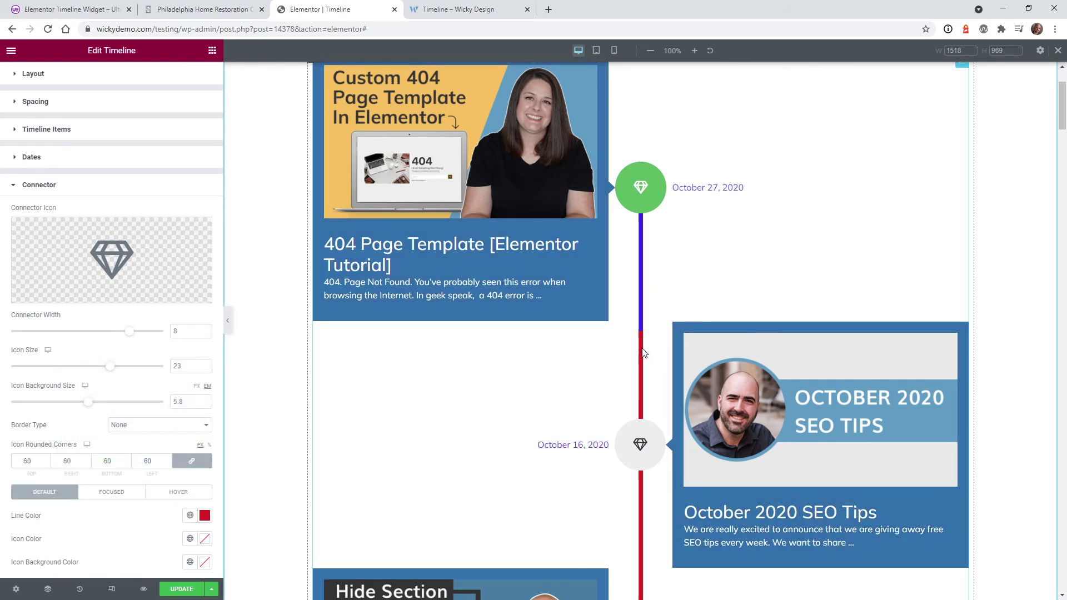
{"action": "left_click", "coordinate": [111, 494]}
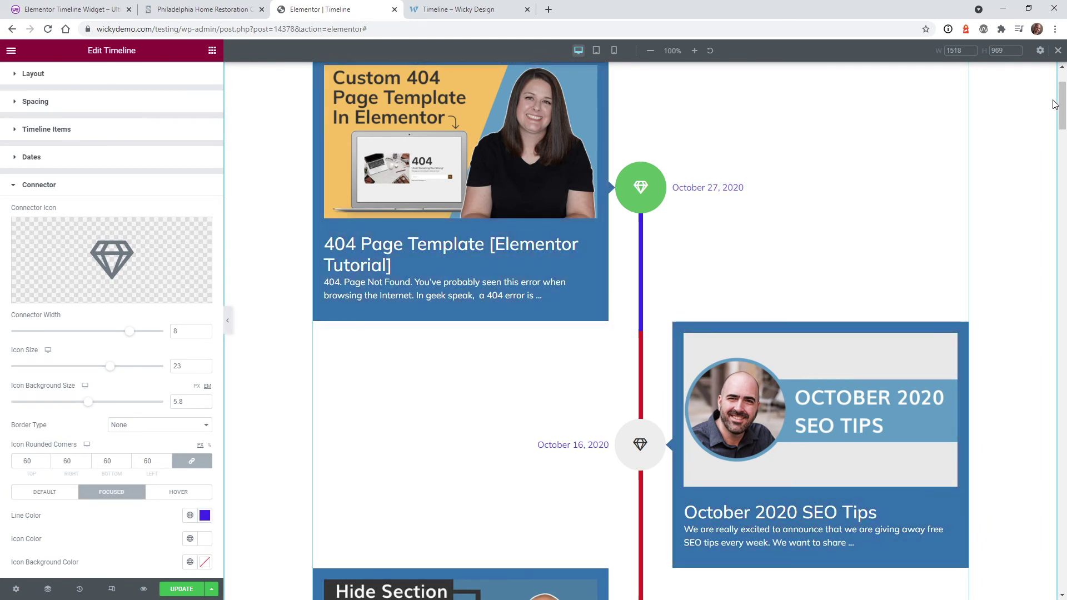
{"action": "scroll", "coordinate": [934, 262], "scroll_direction": "down", "scroll_amount": 3}
{"action": "scroll", "coordinate": [640, 330], "scroll_direction": "down", "scroll_amount": 4}
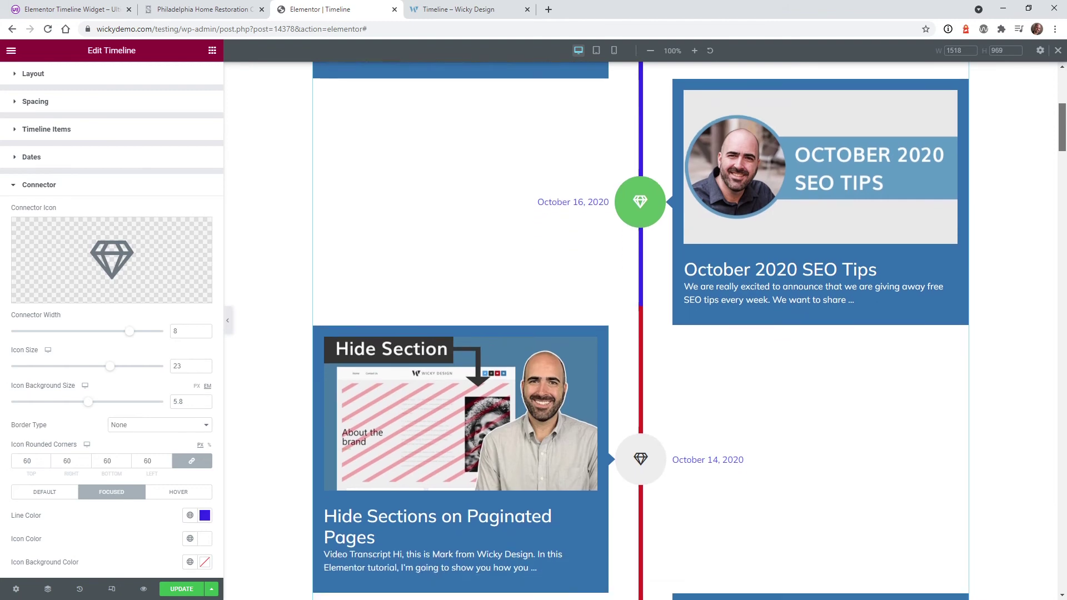
{"action": "scroll", "coordinate": [640, 330], "scroll_direction": "up", "scroll_amount": 2}
{"action": "scroll", "coordinate": [640, 330], "scroll_direction": "up", "scroll_amount": 1}
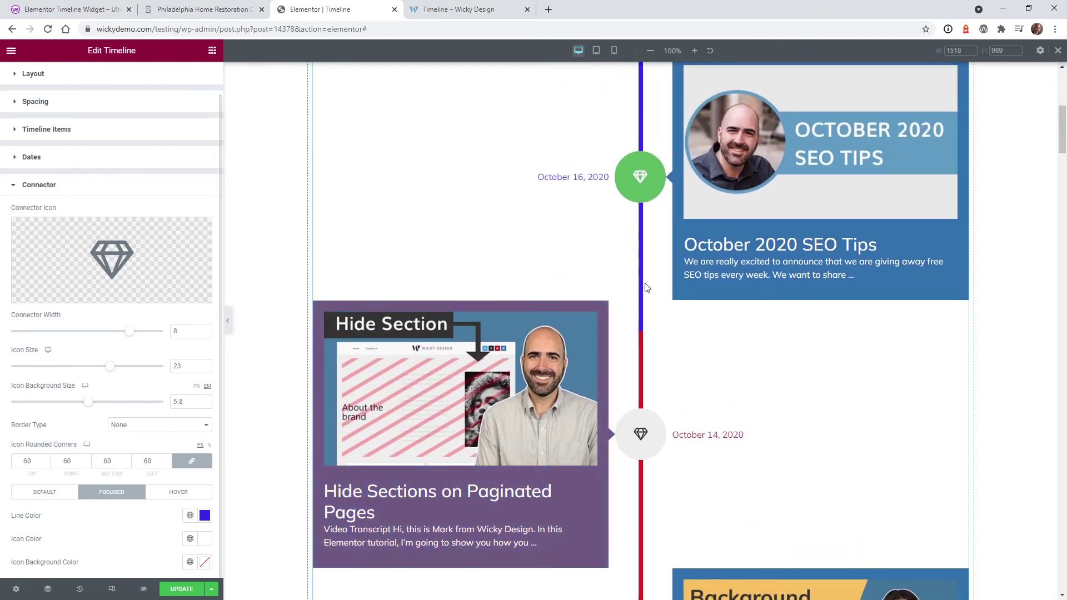
{"action": "scroll", "coordinate": [666, 233], "scroll_direction": "up", "scroll_amount": 5}
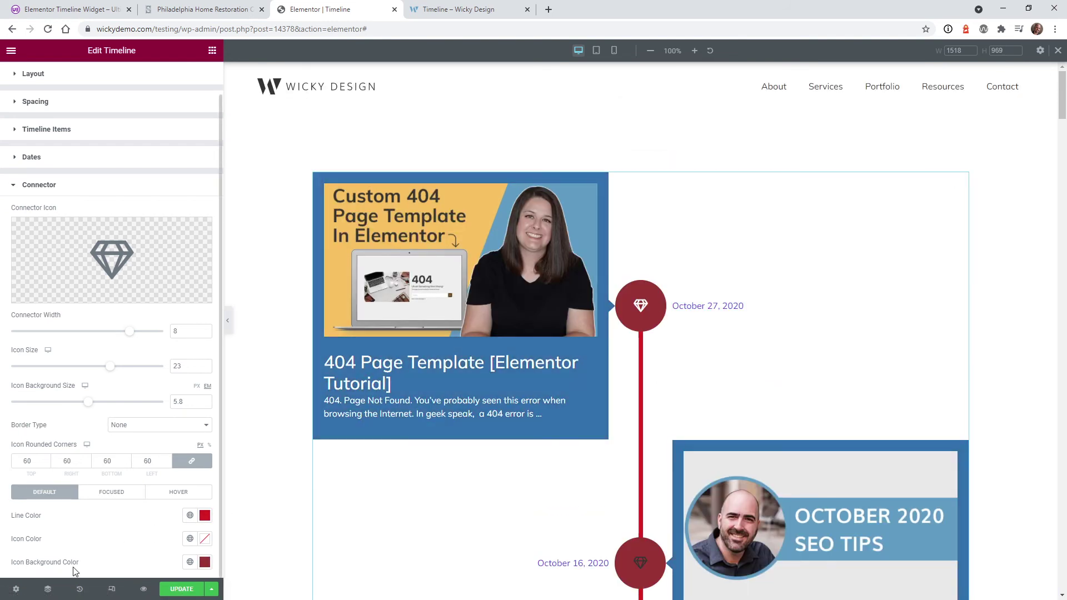
- Set the connector's default icon background color to the yellow #EAFC01 and check it along the timeline
{"action": "left_click", "coordinate": [204, 561]}
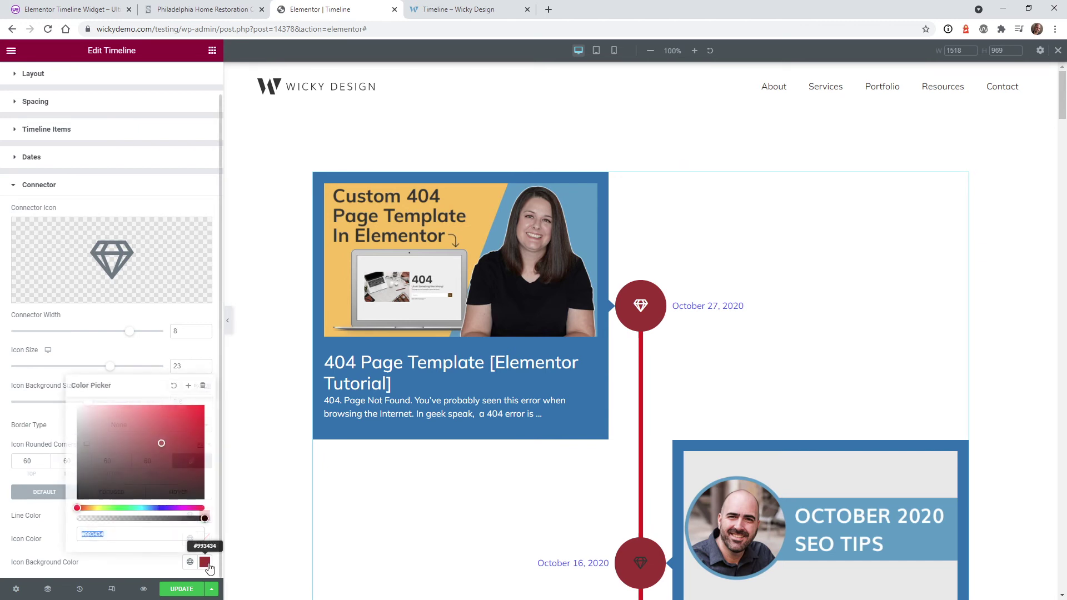
{"action": "left_click", "coordinate": [99, 509]}
{"action": "left_click_drag", "start_coordinate": [160, 442], "coordinate": [205, 405]}
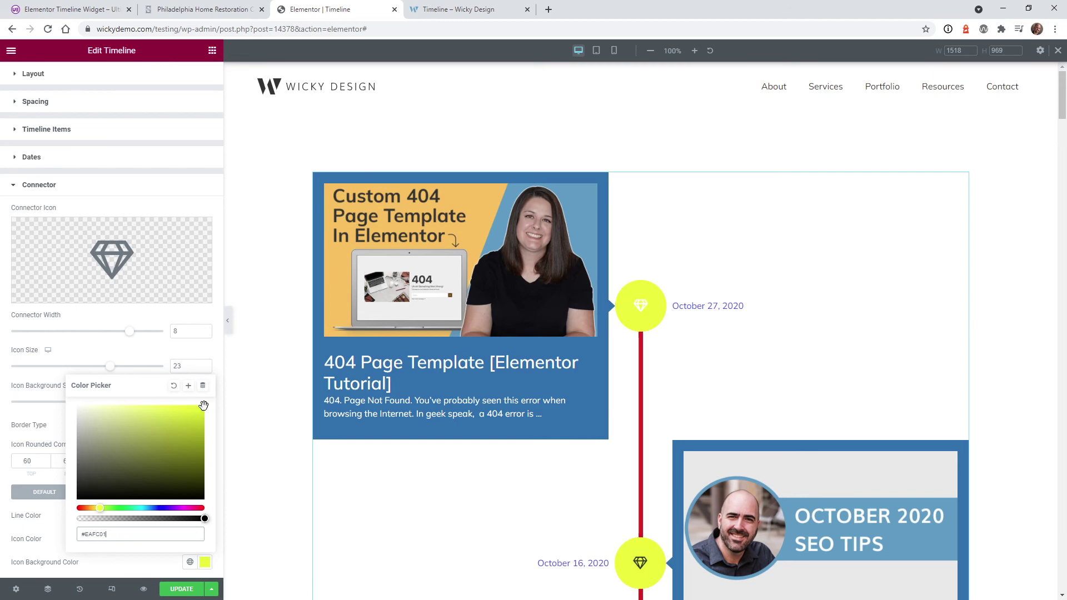
{"action": "scroll", "coordinate": [615, 432], "scroll_direction": "down", "scroll_amount": 5}
{"action": "scroll", "coordinate": [615, 431], "scroll_direction": "down", "scroll_amount": 2}
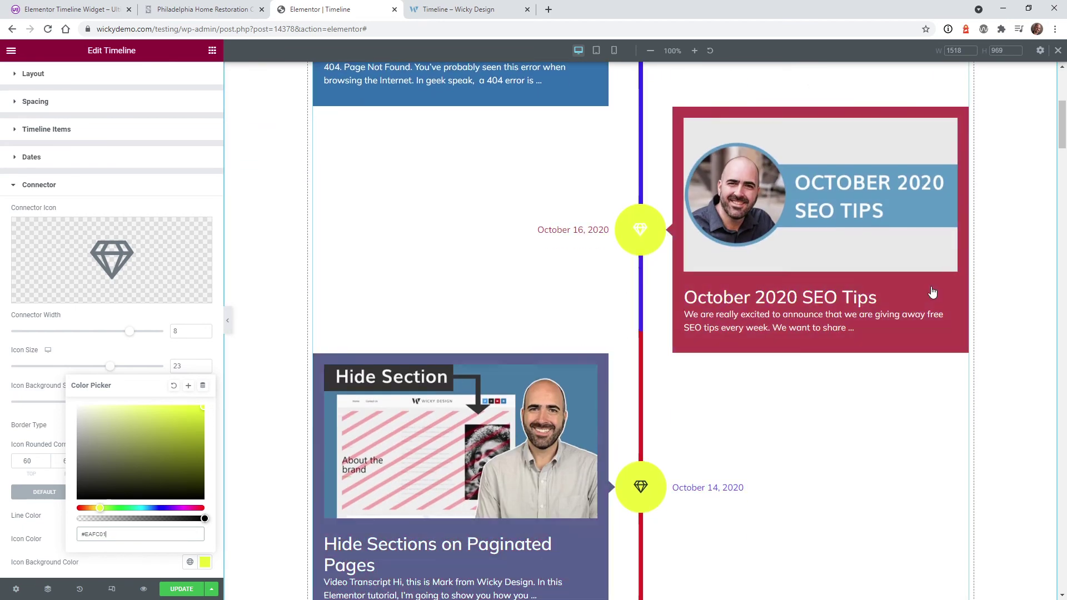
{"action": "mouse_move", "coordinate": [1062, 122]}
{"action": "left_mouse_down"}
{"action": "mouse_move", "coordinate": [1062, 159]}
{"action": "mouse_move", "coordinate": [1062, 111]}
{"action": "left_mouse_up"}
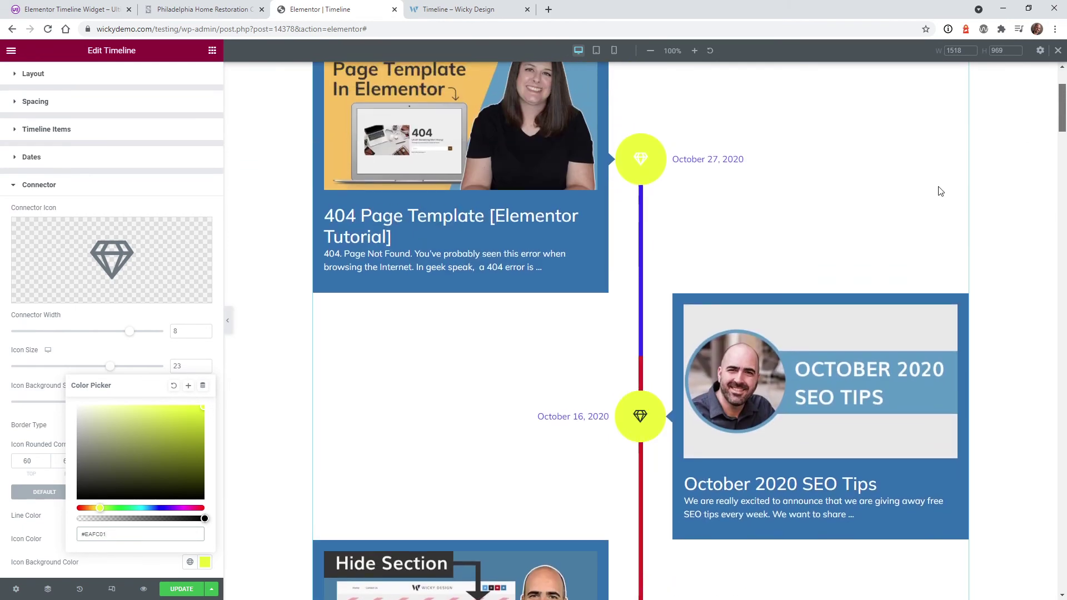
{"action": "left_click", "coordinate": [27, 574]}
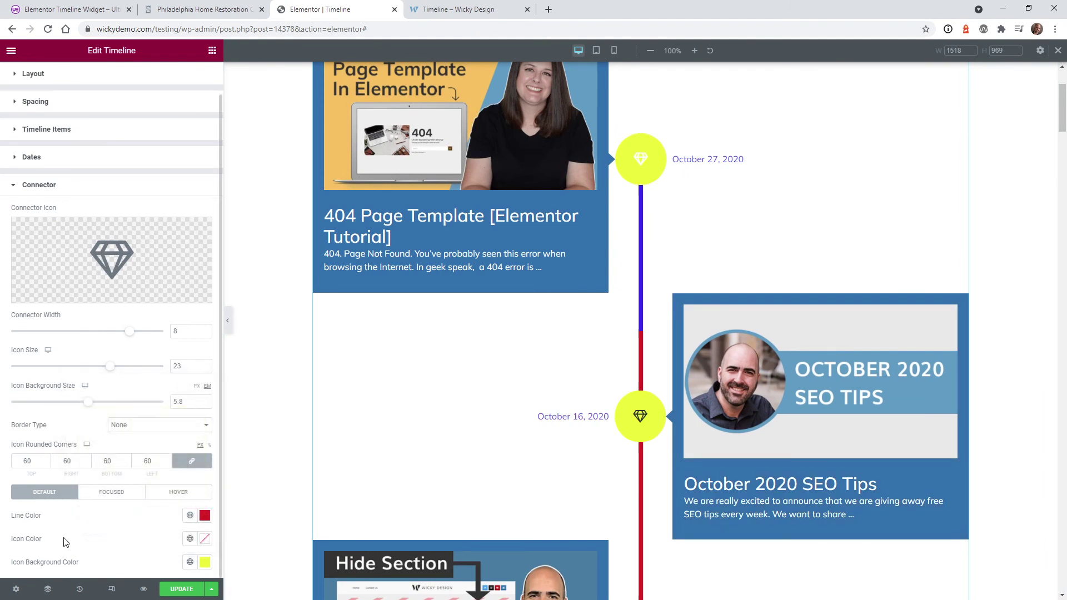
- Set the connector's focused icon background color to the bright green #18F900 and check it along the timeline
{"action": "left_click", "coordinate": [108, 494]}
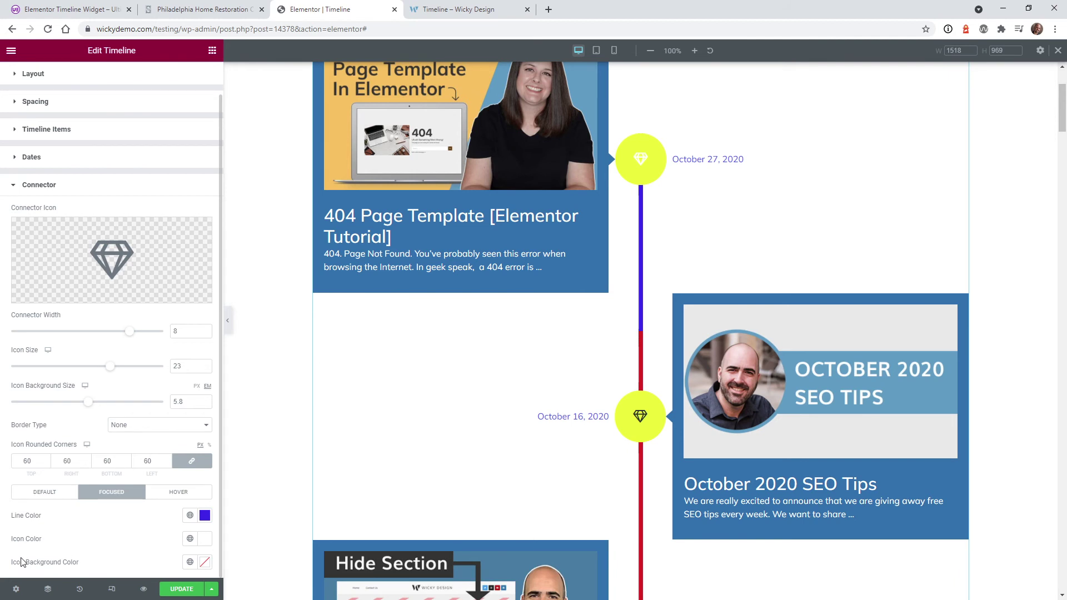
{"action": "left_click", "coordinate": [205, 563]}
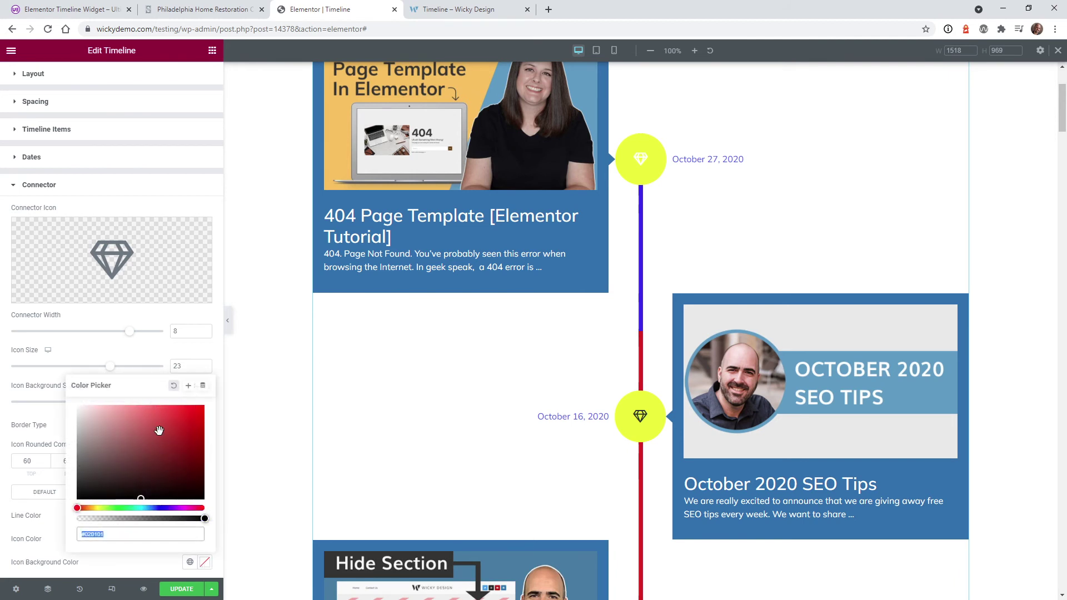
{"action": "left_click", "coordinate": [116, 510]}
{"action": "left_click_drag", "start_coordinate": [156, 439], "coordinate": [204, 408]}
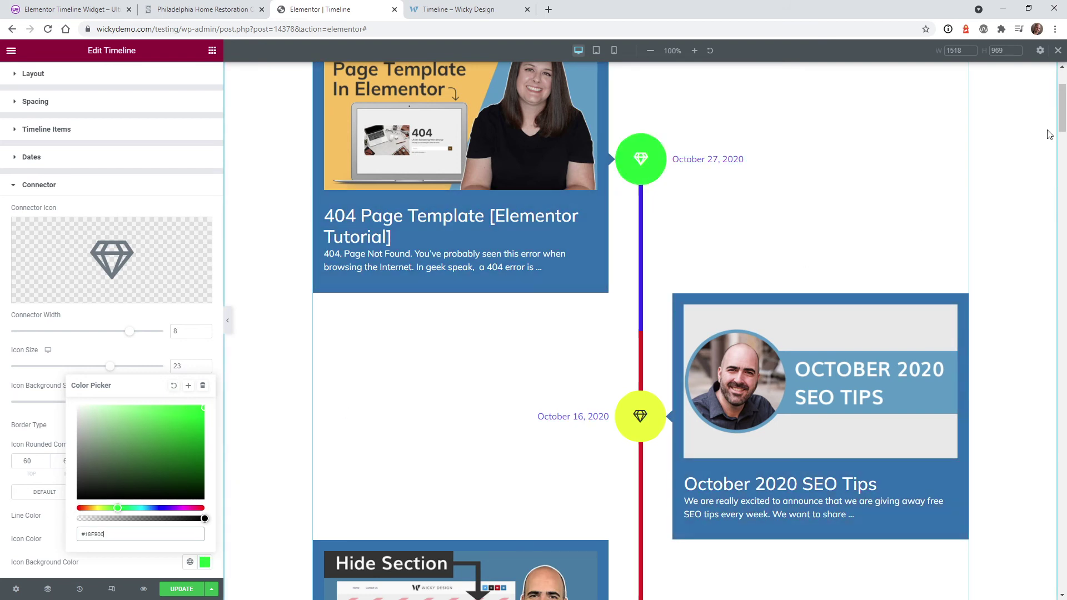
{"action": "left_click_drag", "start_coordinate": [1064, 115], "coordinate": [1064, 162]}
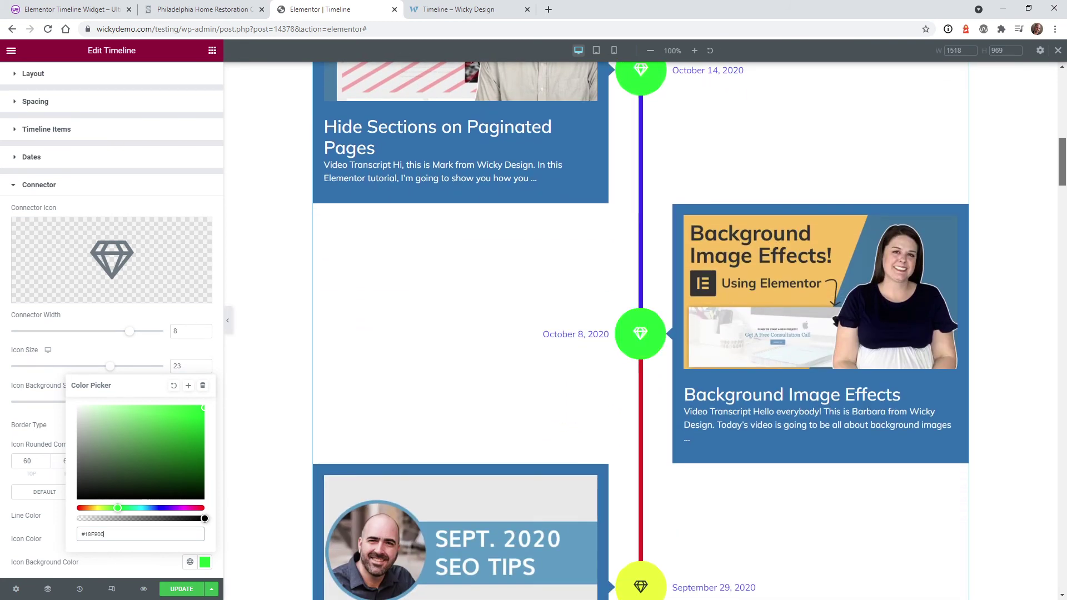
{"action": "left_click", "coordinate": [15, 514]}
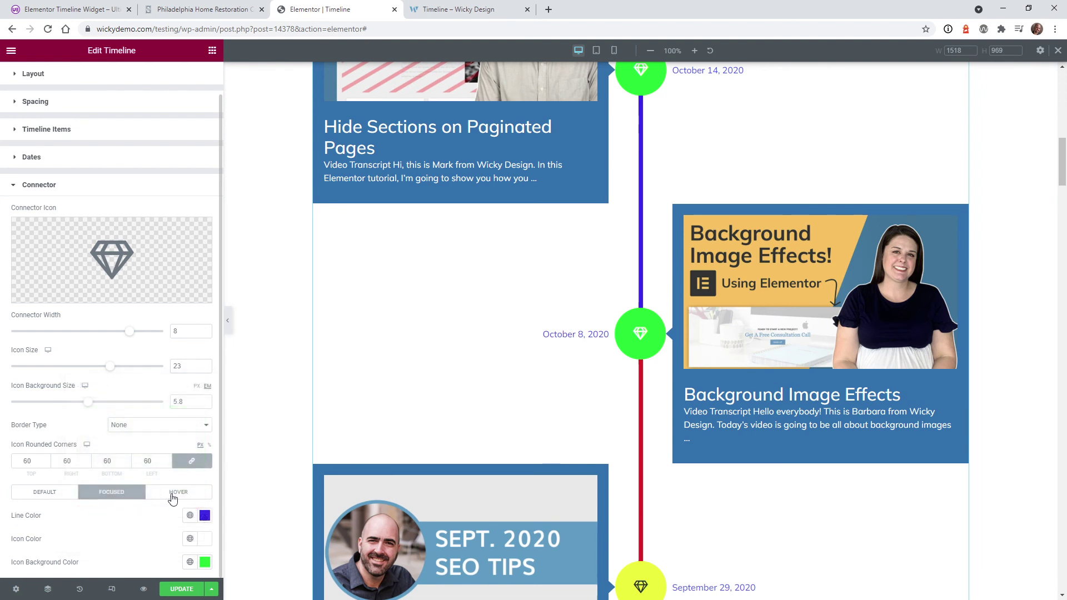
- Set the connector's hover icon background color to the magenta #FF01E2 after trying a blue
{"action": "left_click", "coordinate": [179, 492]}
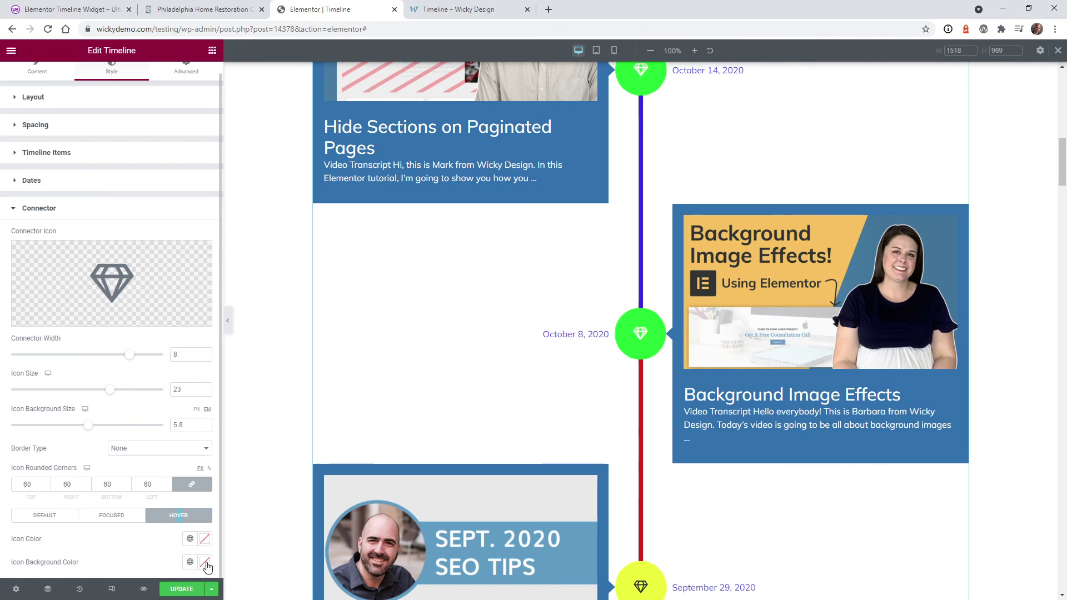
{"action": "left_click", "coordinate": [205, 563]}
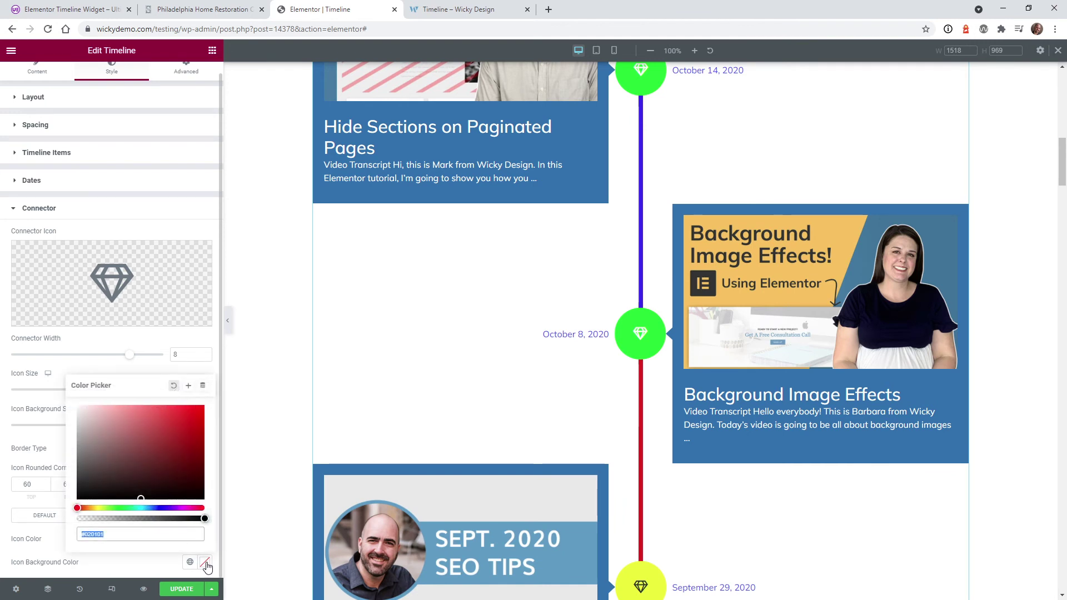
{"action": "left_click", "coordinate": [143, 509]}
{"action": "left_click_drag", "start_coordinate": [143, 509], "coordinate": [159, 516]}
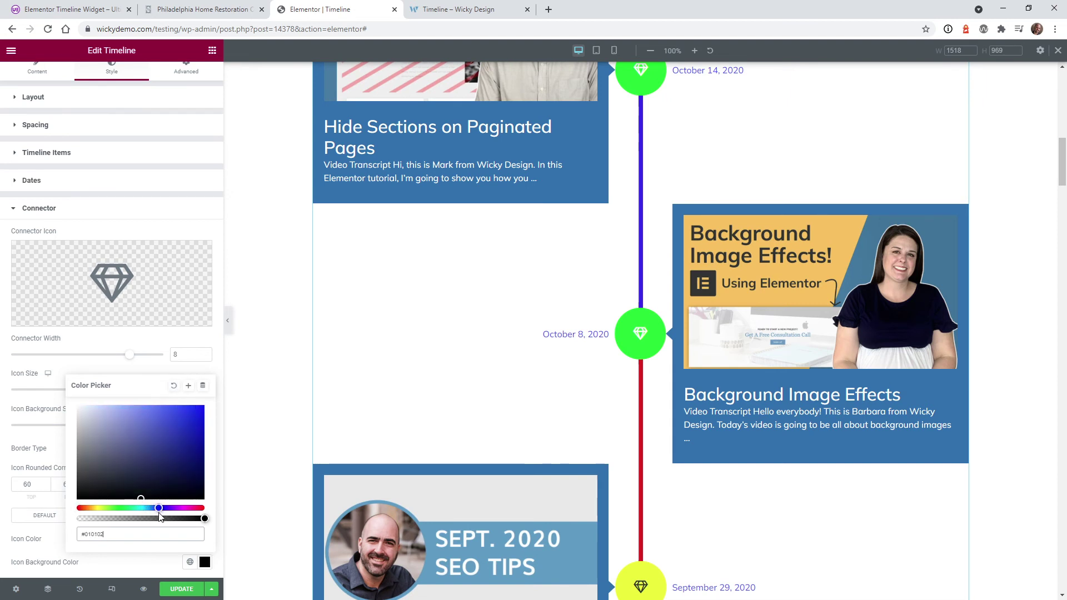
{"action": "left_click_drag", "start_coordinate": [178, 446], "coordinate": [200, 406]}
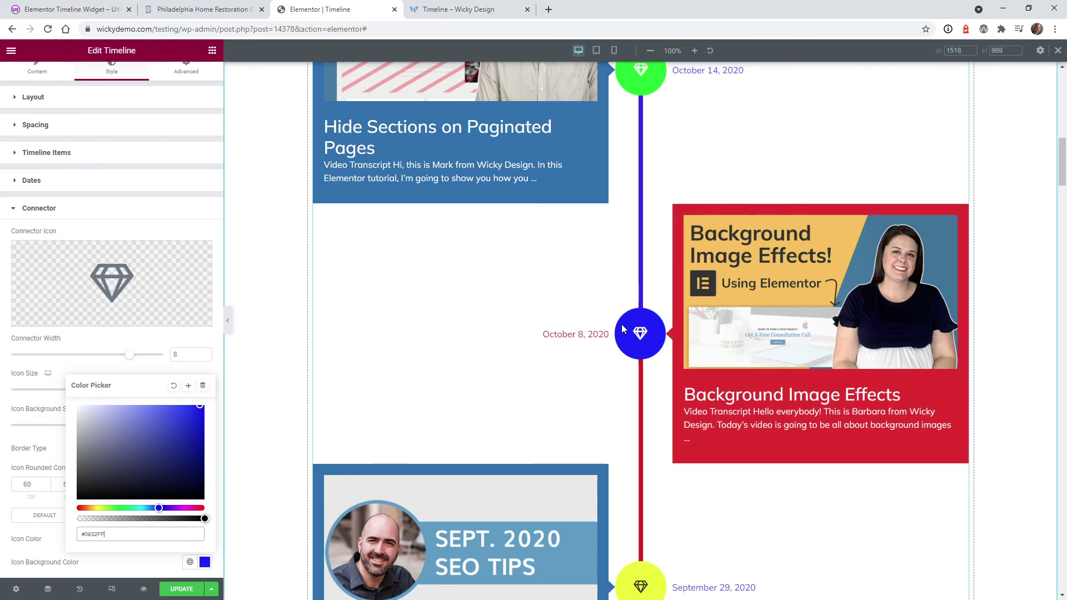
{"action": "scroll", "coordinate": [822, 374], "scroll_direction": "down", "scroll_amount": 3}
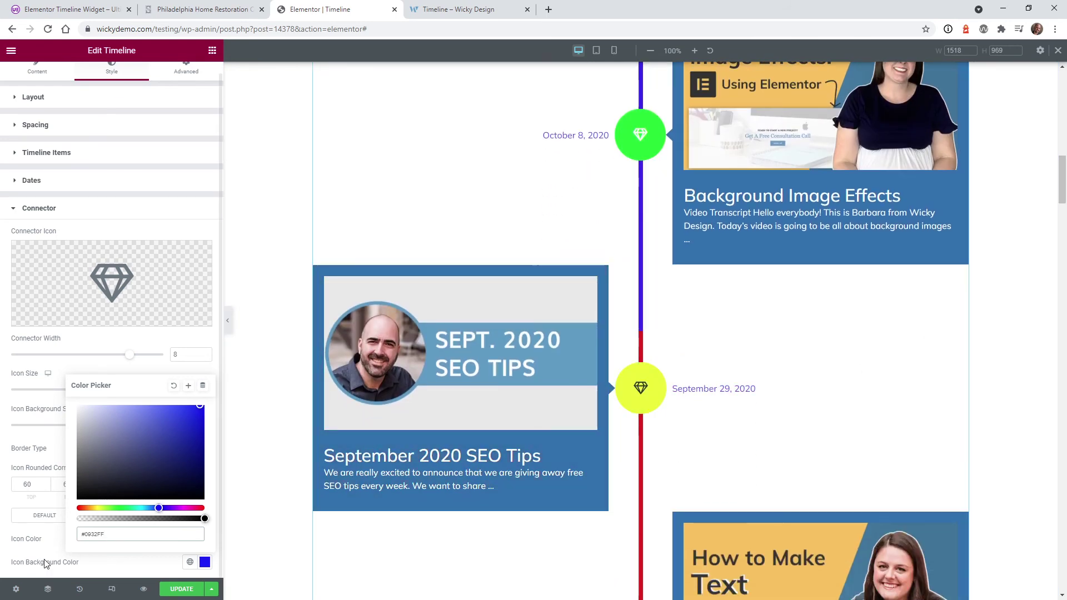
{"action": "left_click_drag", "start_coordinate": [160, 508], "coordinate": [185, 508]}
{"action": "left_click_drag", "start_coordinate": [187, 442], "coordinate": [205, 405]}
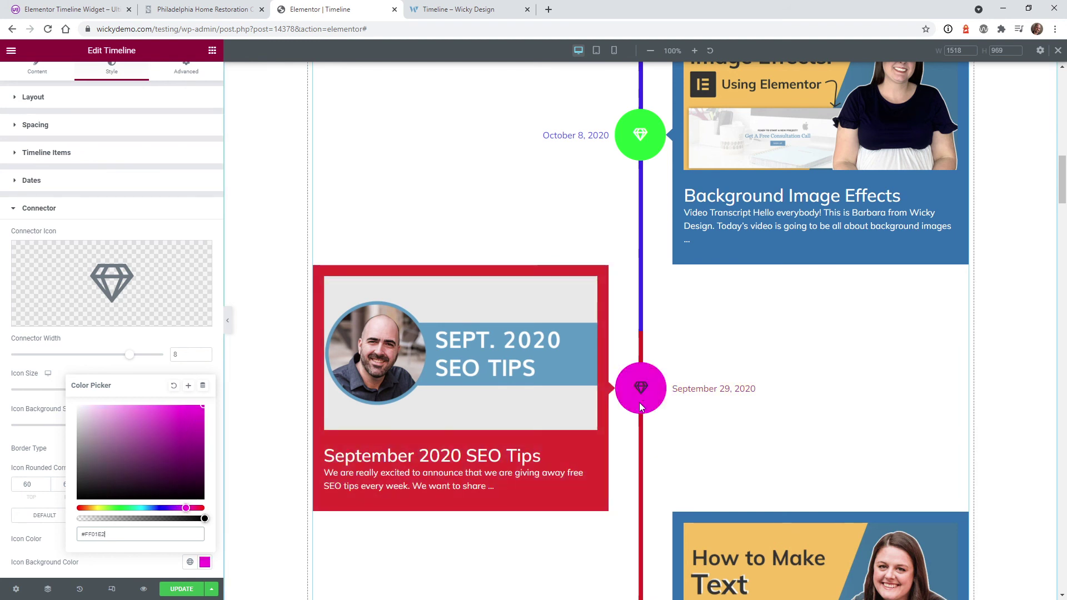
- Save the timeline page and reload its published preview in the browser
{"action": "left_click", "coordinate": [180, 589]}
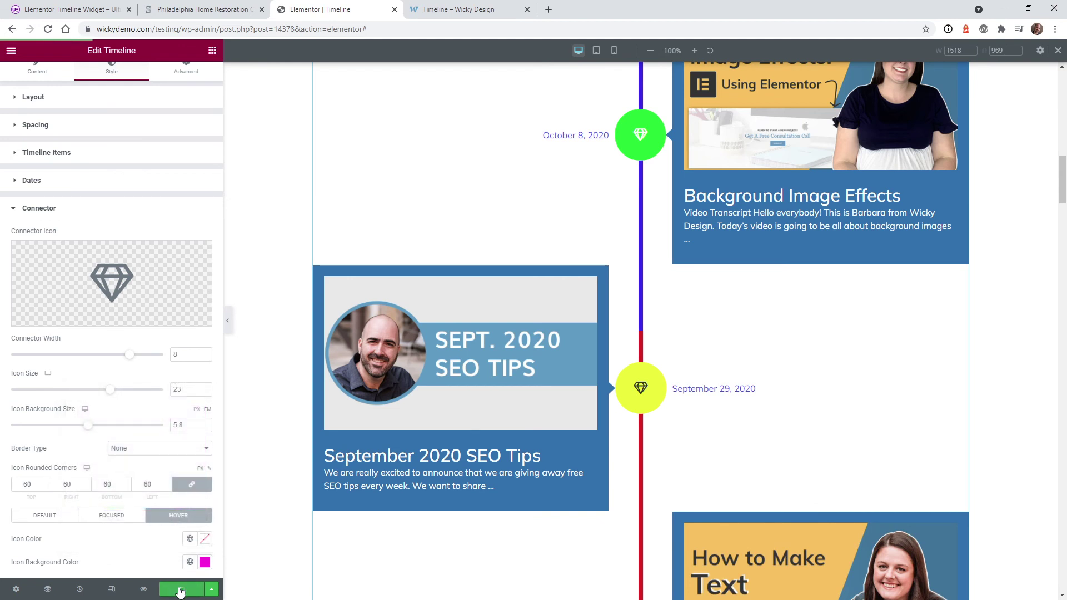
{"action": "left_click", "coordinate": [459, 9]}
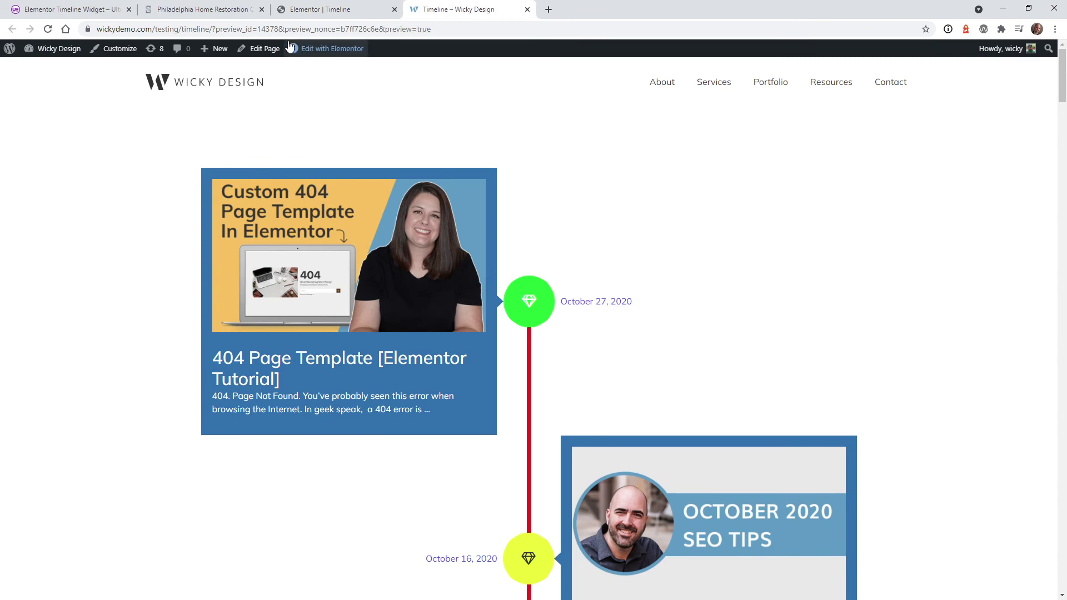
{"action": "left_click", "coordinate": [49, 32]}
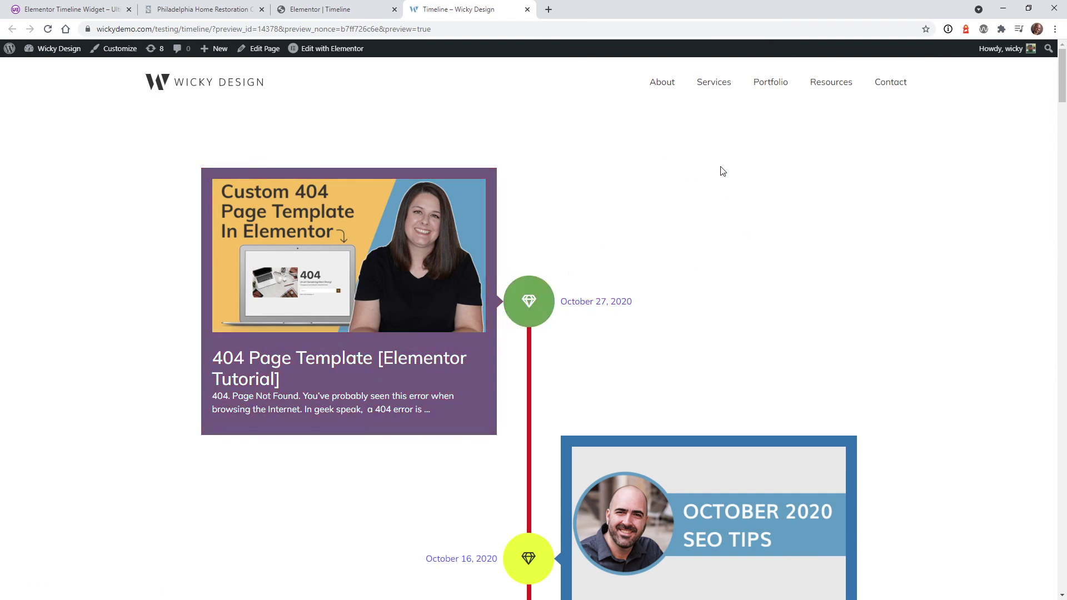
- Check the connector line and the default, focused and hover icon backgrounds along the previewed timeline page
{"action": "left_click_drag", "start_coordinate": [1063, 74], "coordinate": [1063, 98]}
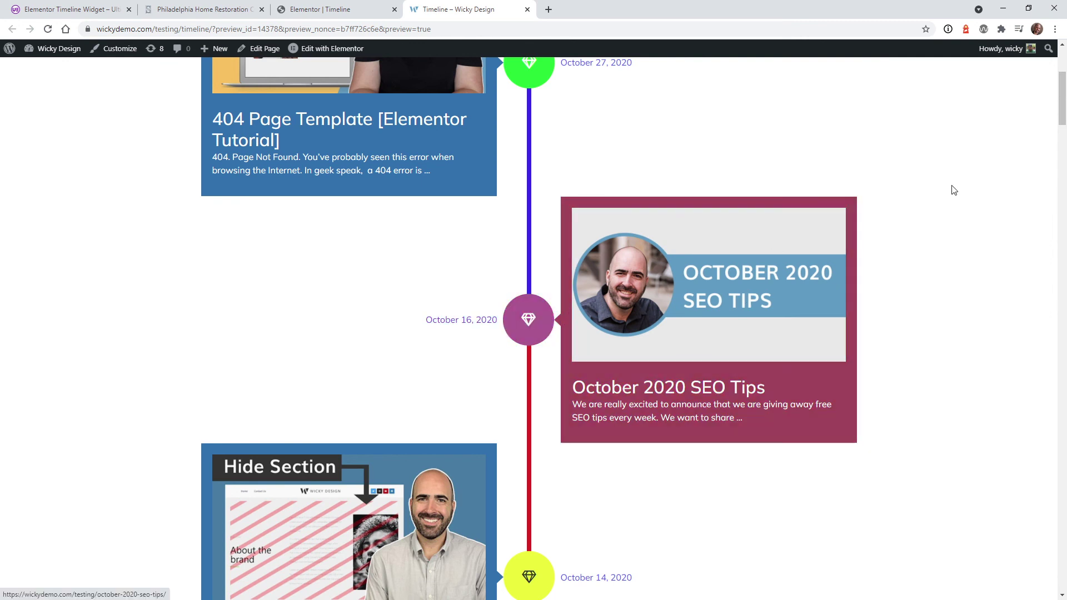
{"action": "left_click_drag", "start_coordinate": [1062, 117], "coordinate": [1063, 168]}
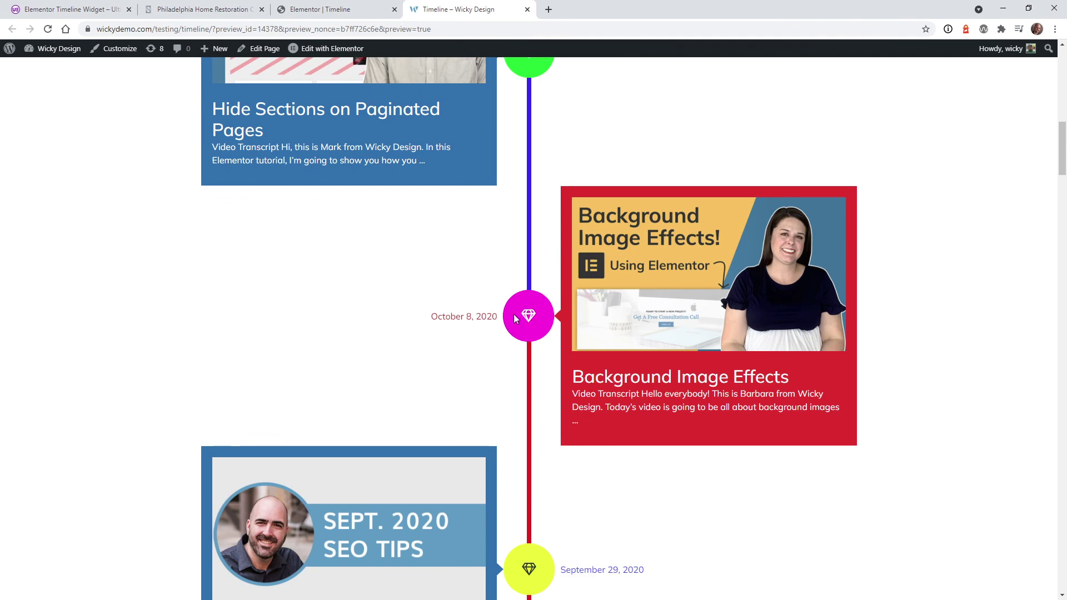
{"action": "scroll", "coordinate": [101, 362], "scroll_direction": "down", "scroll_amount": 15}
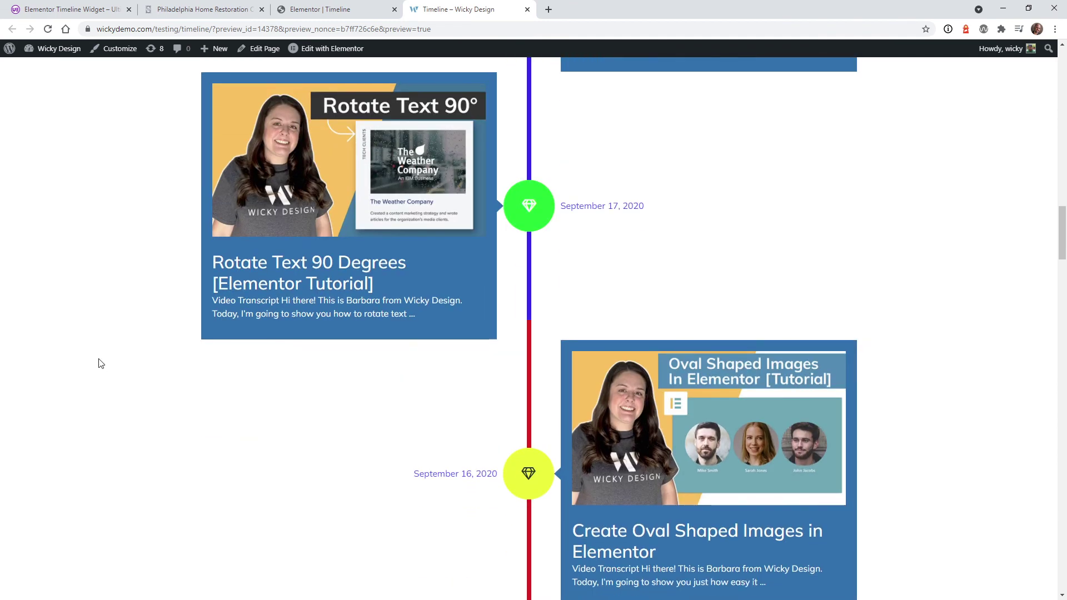
{"action": "scroll", "coordinate": [100, 362], "scroll_direction": "down", "scroll_amount": 13}
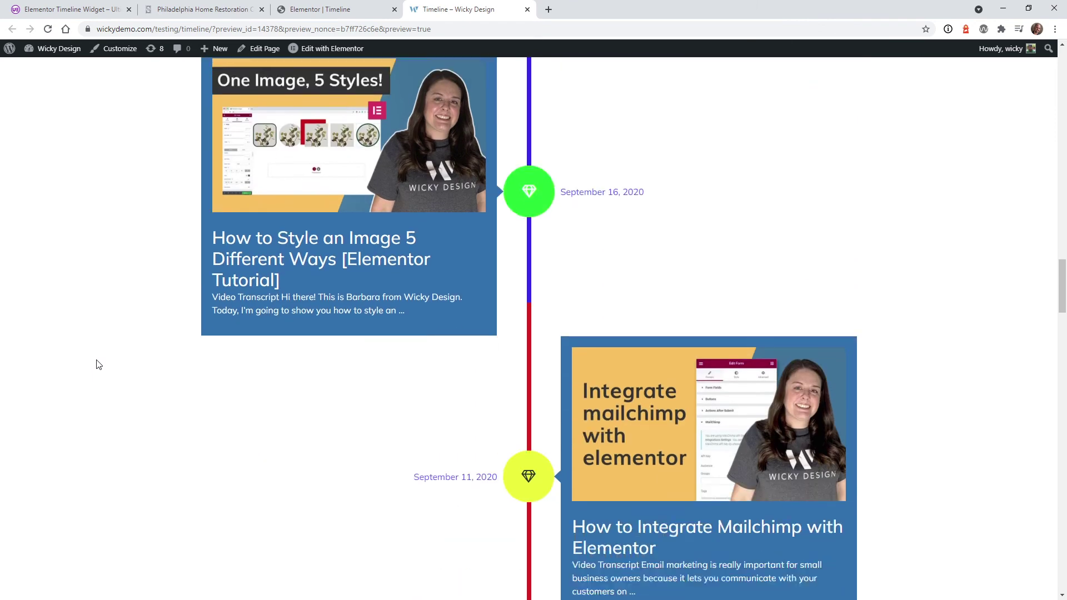
{"action": "scroll", "coordinate": [92, 368], "scroll_direction": "down", "scroll_amount": 11}
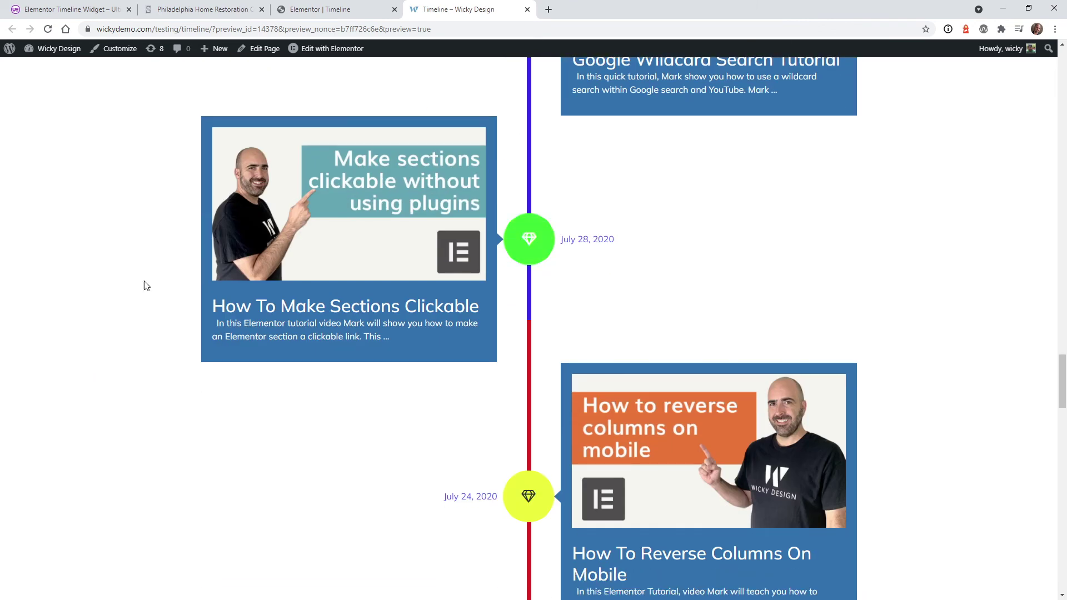
- Return to the Elementor editor, replace the connector's gem icon with the star-eyed grin icon, and update the page
{"action": "left_click", "coordinate": [322, 8]}
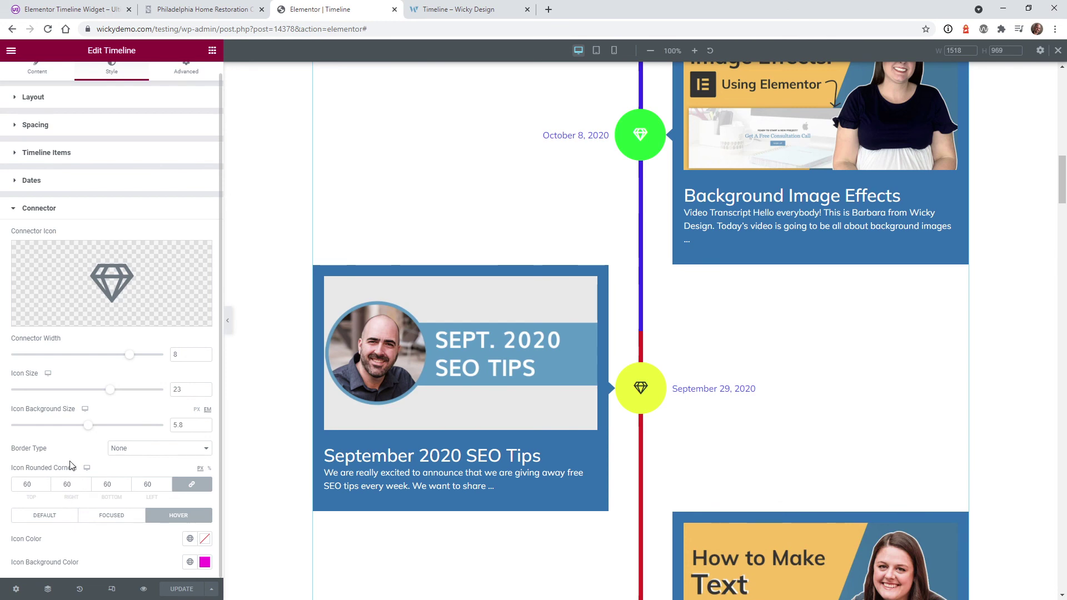
{"action": "left_click", "coordinate": [103, 285]}
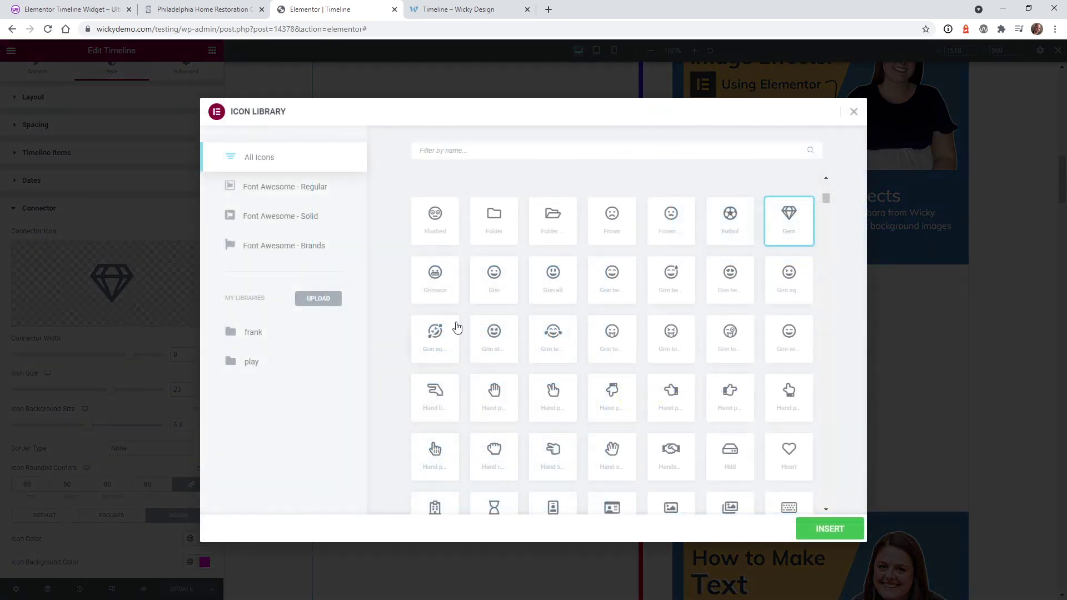
{"action": "left_click", "coordinate": [495, 339]}
{"action": "left_click", "coordinate": [822, 527]}
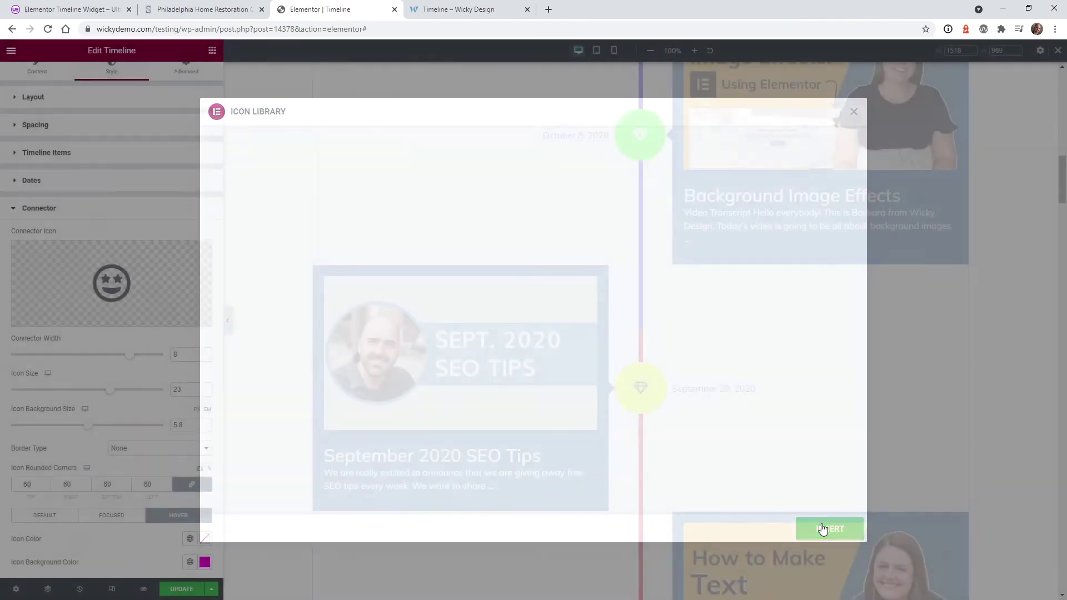
{"action": "scroll", "coordinate": [775, 431], "scroll_direction": "up", "scroll_amount": 4}
{"action": "scroll", "coordinate": [776, 431], "scroll_direction": "up", "scroll_amount": 10}
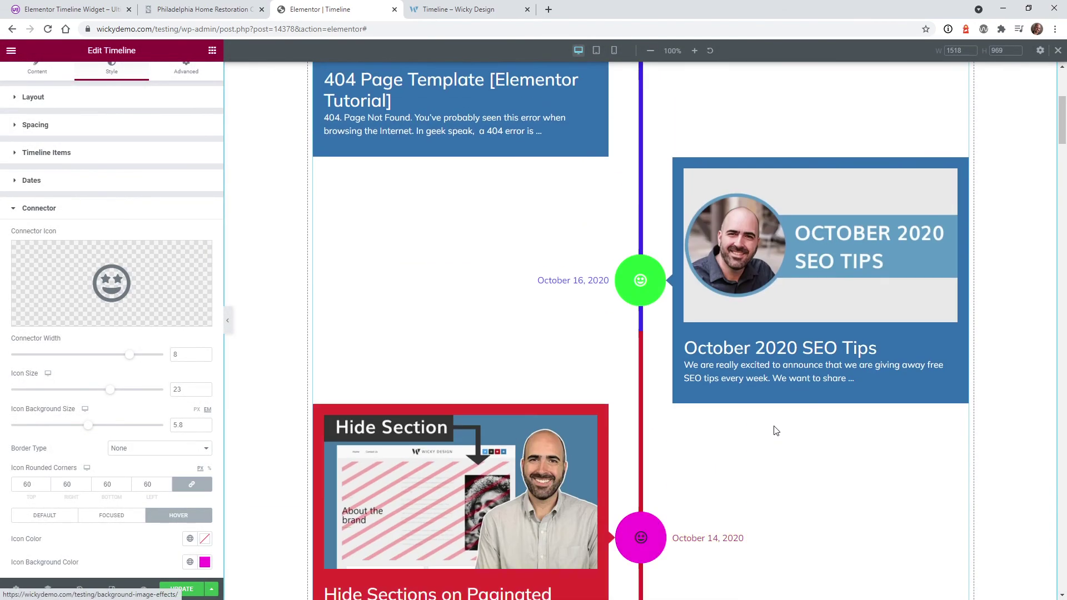
{"action": "mouse_move", "coordinate": [147, 299]}
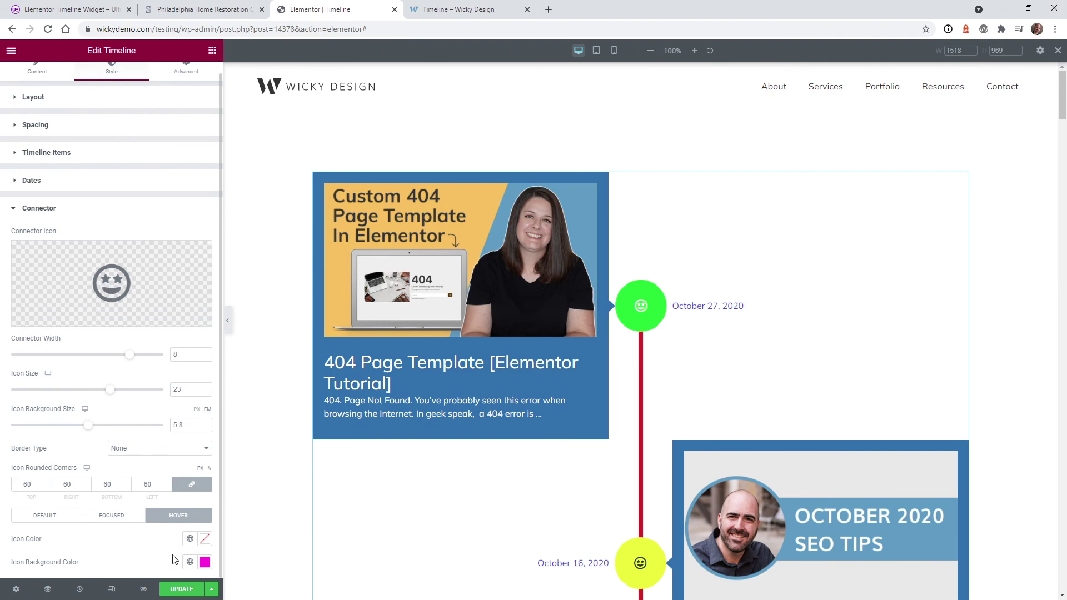
{"action": "left_click", "coordinate": [177, 590]}
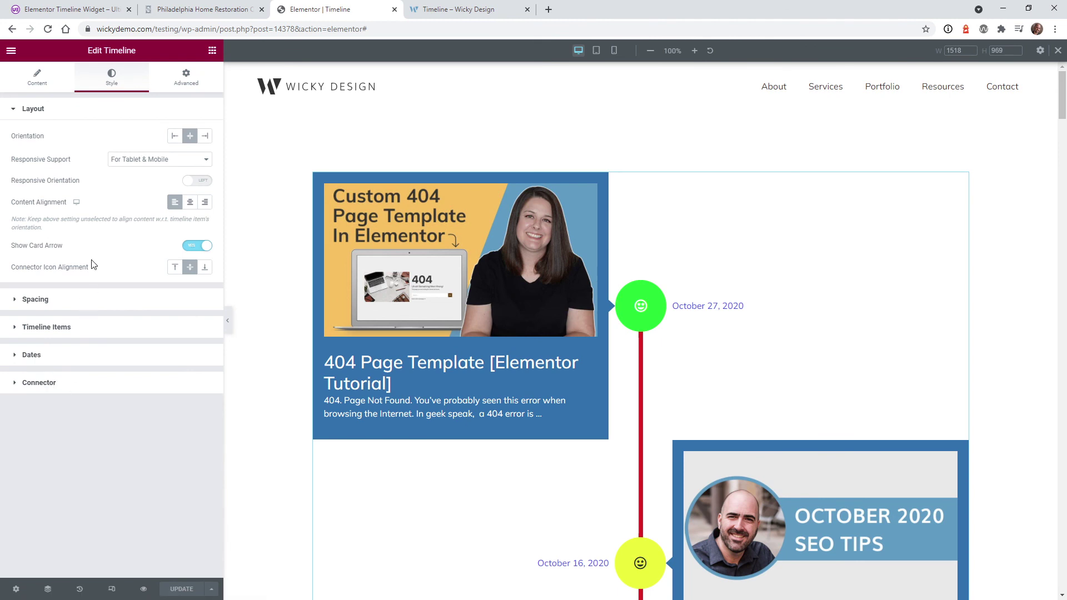
- Review the Timeline widget's advanced options, content source choices, query filters, and layout and spacing settings
{"action": "left_click", "coordinate": [187, 78]}
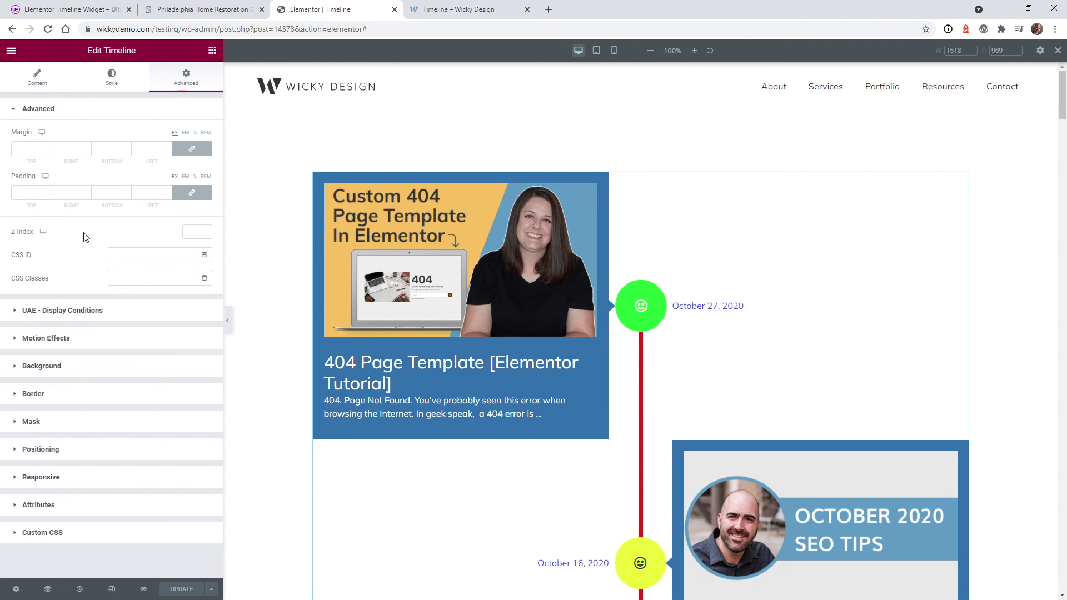
{"action": "left_click", "coordinate": [38, 78]}
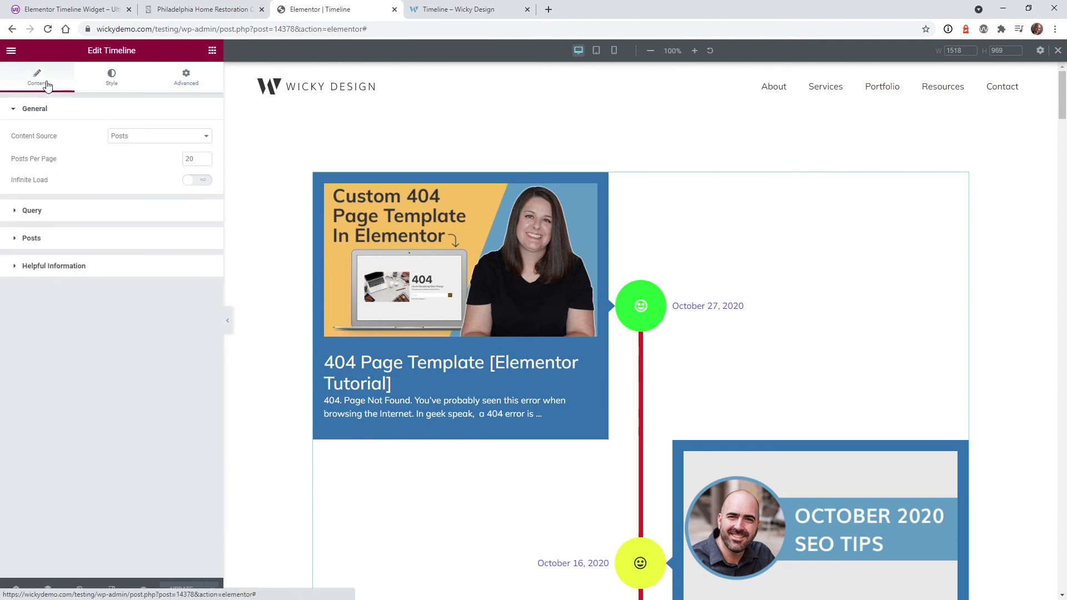
{"action": "left_click", "coordinate": [143, 141]}
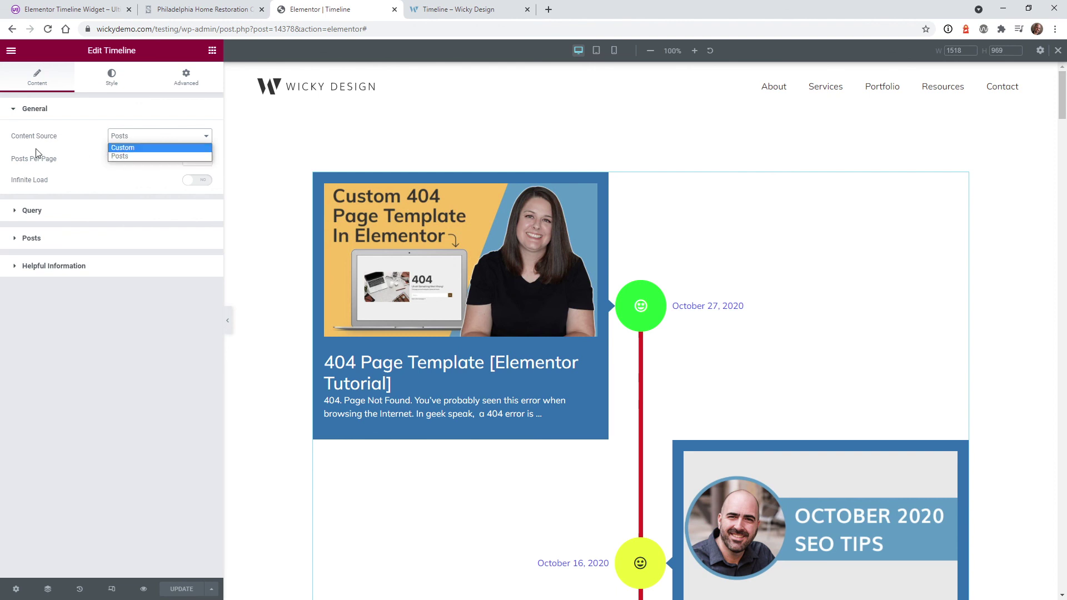
{"action": "left_click", "coordinate": [103, 306]}
{"action": "left_click", "coordinate": [56, 217]}
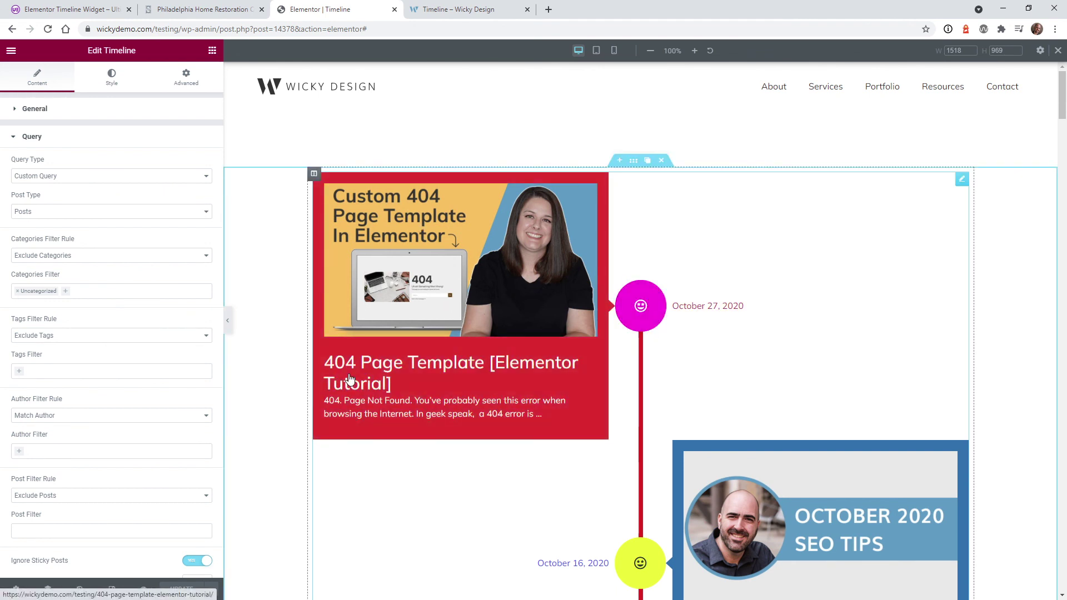
{"action": "left_click", "coordinate": [79, 139]}
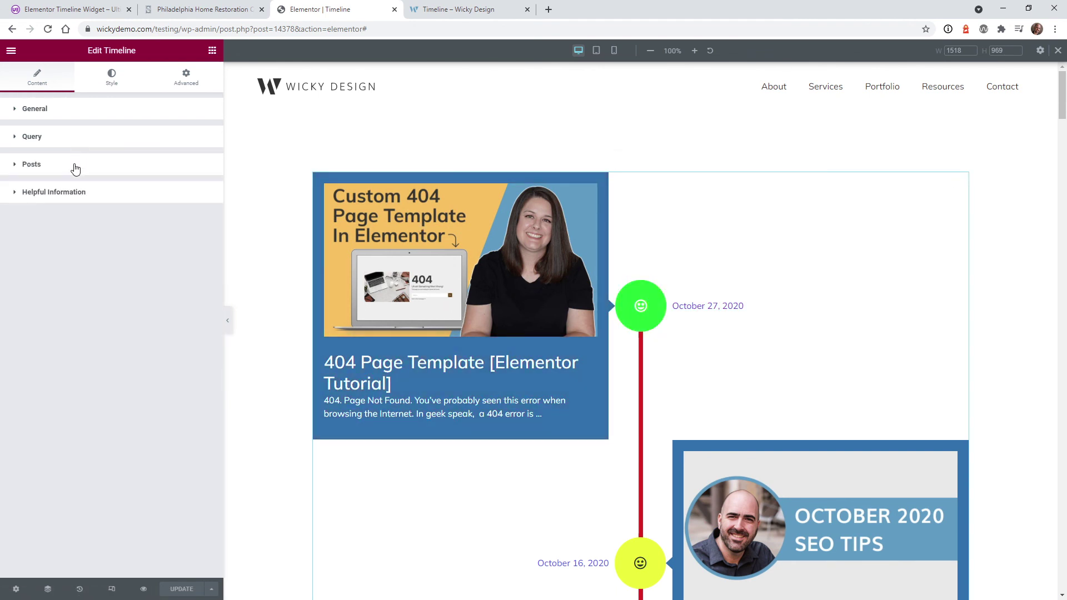
{"action": "left_click", "coordinate": [112, 81]}
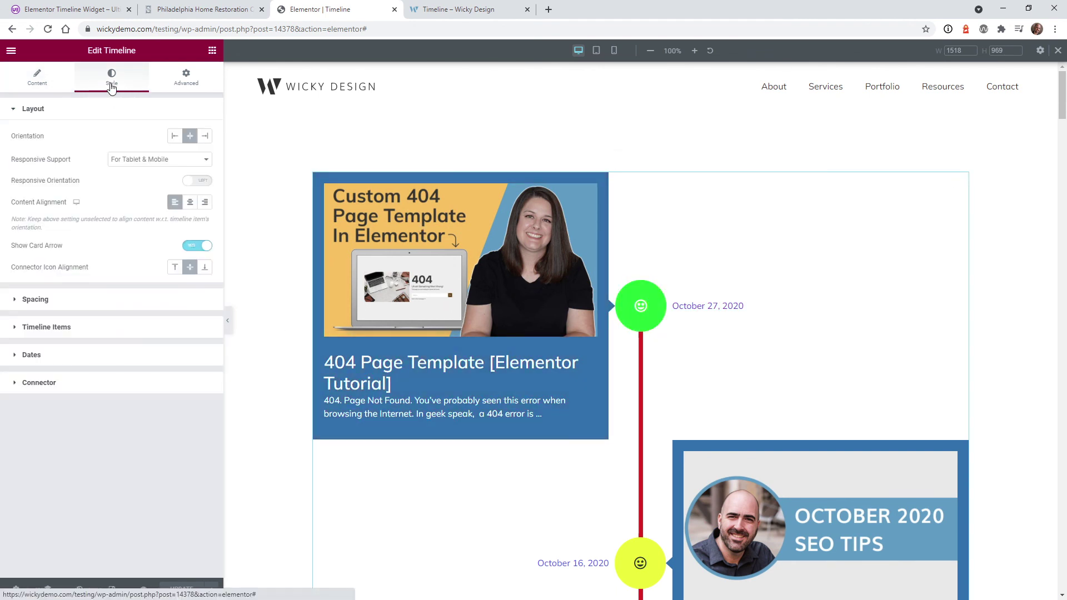
{"action": "left_click", "coordinate": [60, 300]}
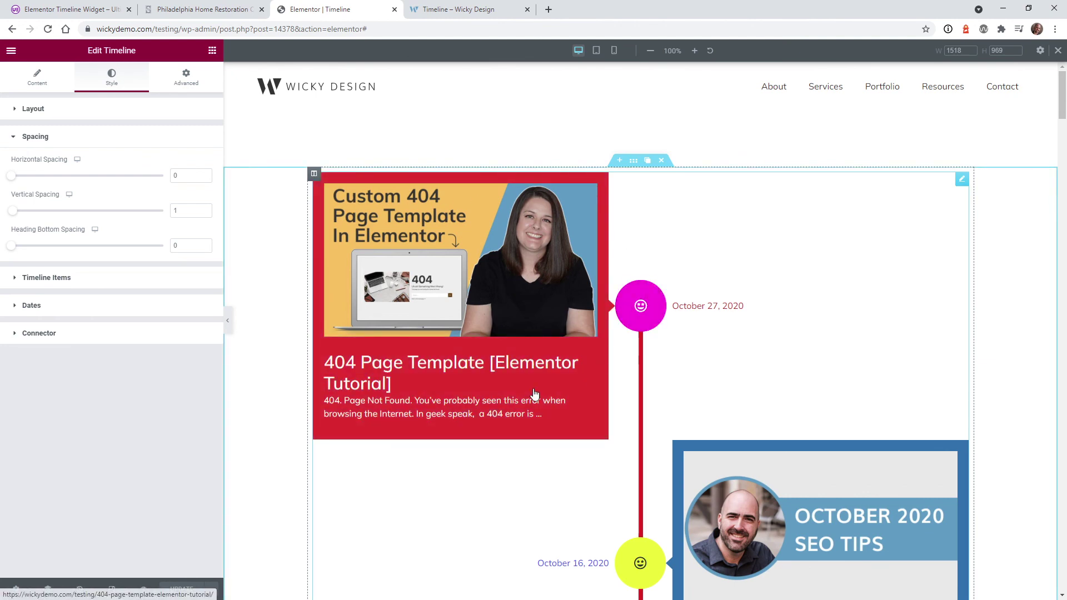
- Examine the finished timeline in the editor preview, including the card hover colors and star-eyed connector icons
{"action": "scroll", "coordinate": [550, 339], "scroll_direction": "down", "scroll_amount": 6}
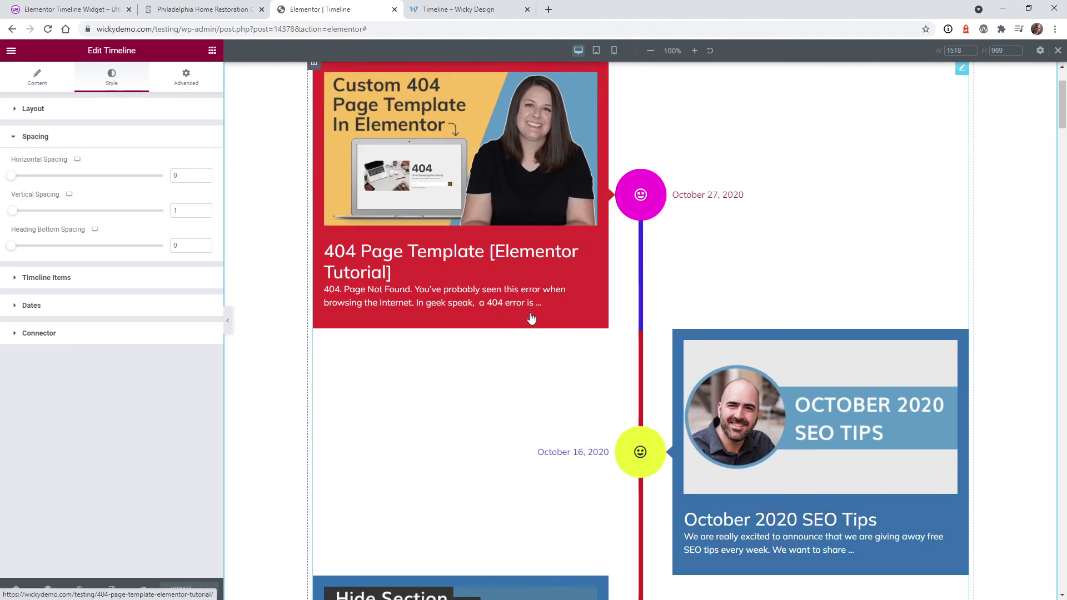
{"action": "scroll", "coordinate": [481, 219], "scroll_direction": "up", "scroll_amount": 3}
{"action": "scroll", "coordinate": [474, 224], "scroll_direction": "down", "scroll_amount": 4}
{"action": "scroll", "coordinate": [495, 311], "scroll_direction": "down", "scroll_amount": 4}
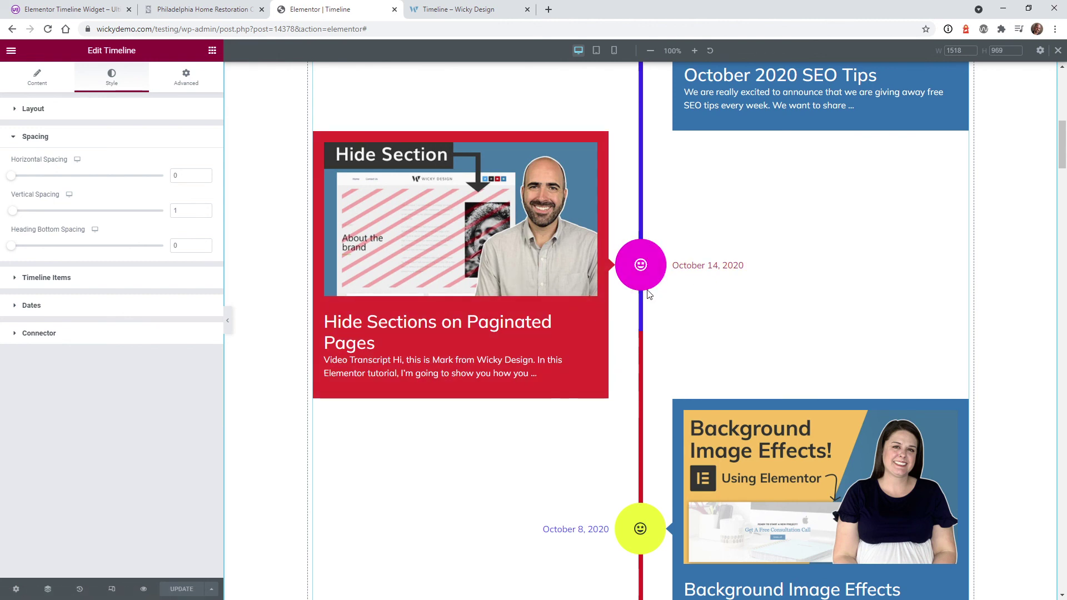
{"action": "scroll", "coordinate": [553, 317], "scroll_direction": "down", "scroll_amount": 4}
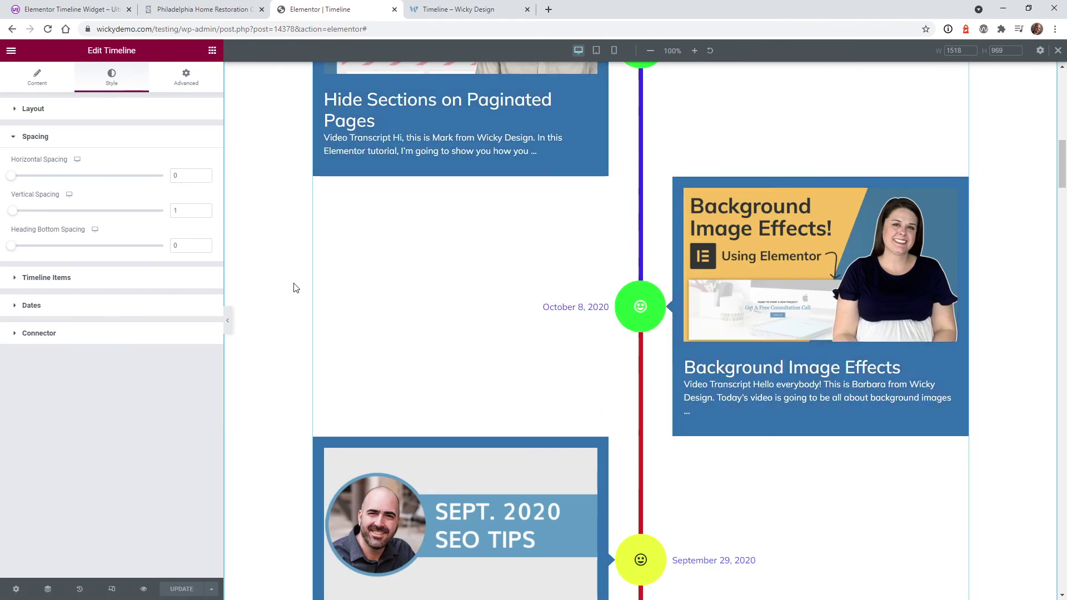
- Switch to the Shay Construction press page and examine its timeline of magazine features as a real-world example
{"action": "left_click", "coordinate": [203, 9]}
{"action": "scroll", "coordinate": [174, 471], "scroll_direction": "down", "scroll_amount": 3}
{"action": "scroll", "coordinate": [205, 410], "scroll_direction": "down", "scroll_amount": 2}
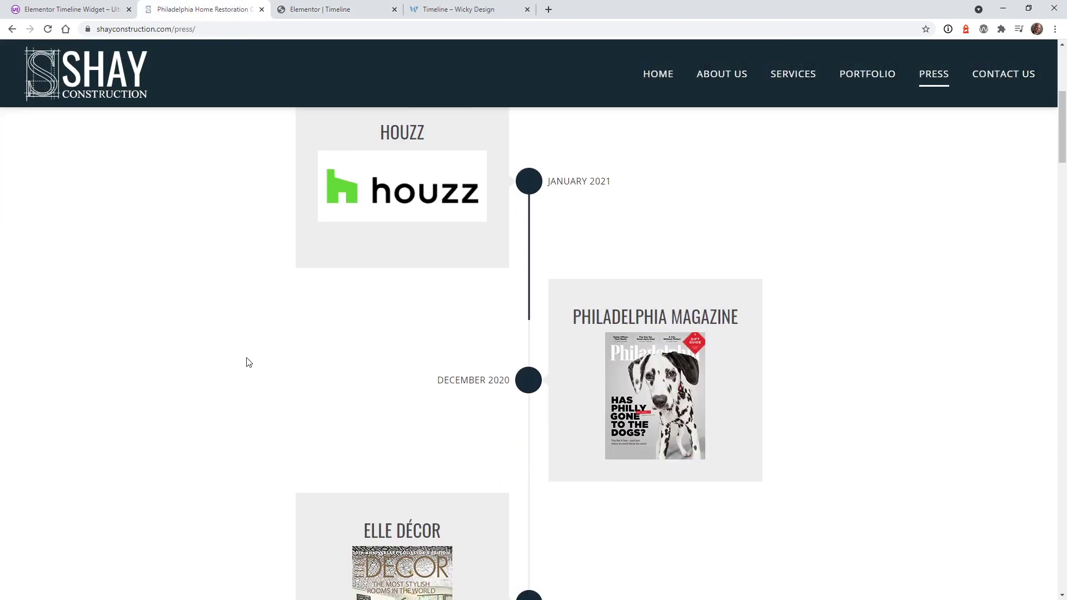
{"action": "scroll", "coordinate": [159, 381], "scroll_direction": "down", "scroll_amount": 5}
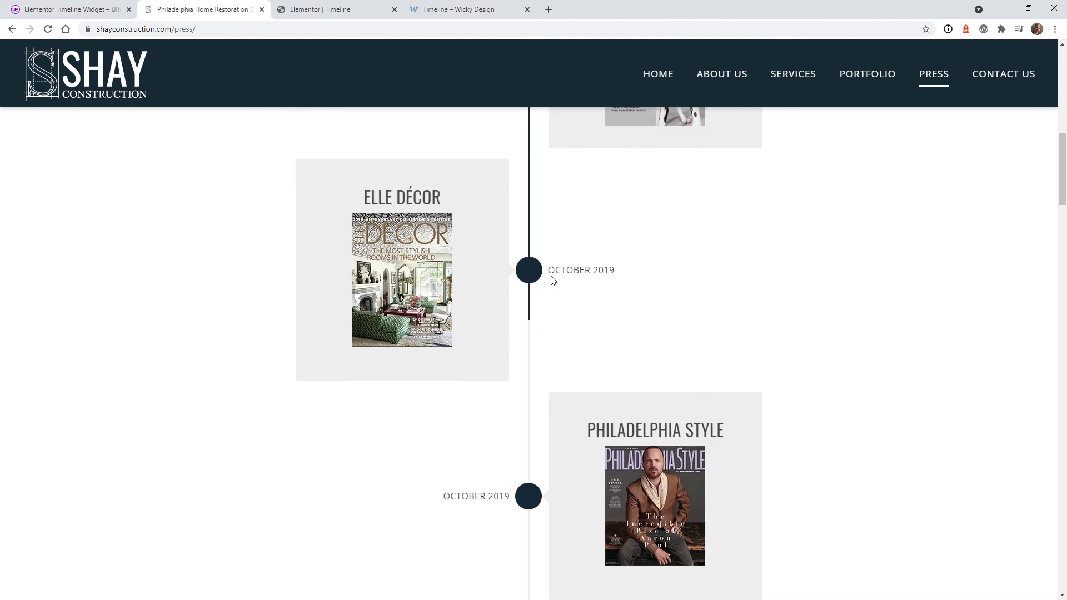
{"action": "scroll", "coordinate": [315, 374], "scroll_direction": "down", "scroll_amount": 3}
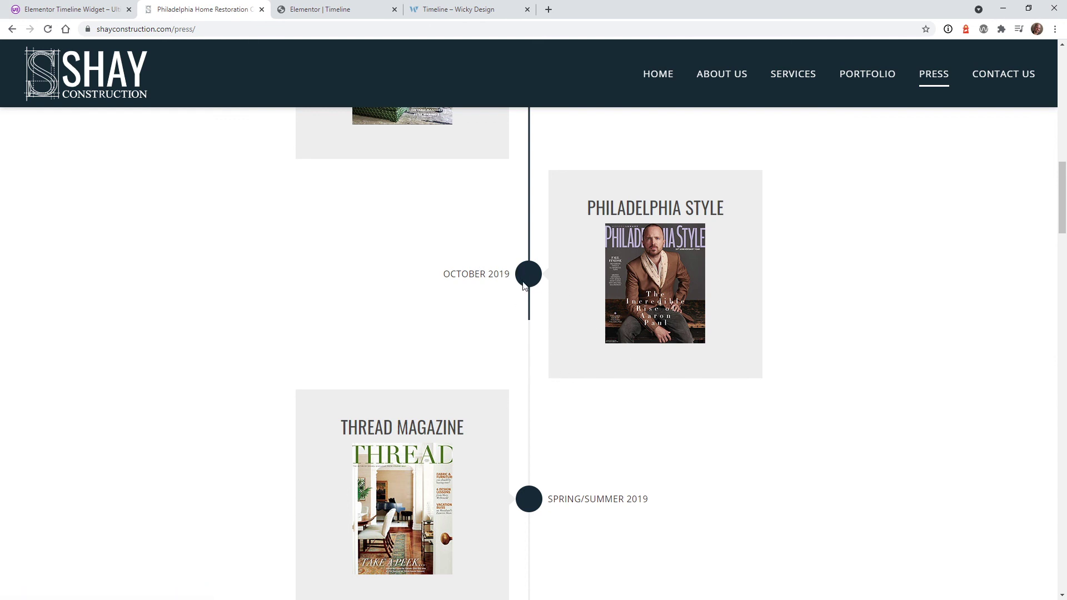
{"action": "scroll", "coordinate": [275, 376], "scroll_direction": "down", "scroll_amount": 4}
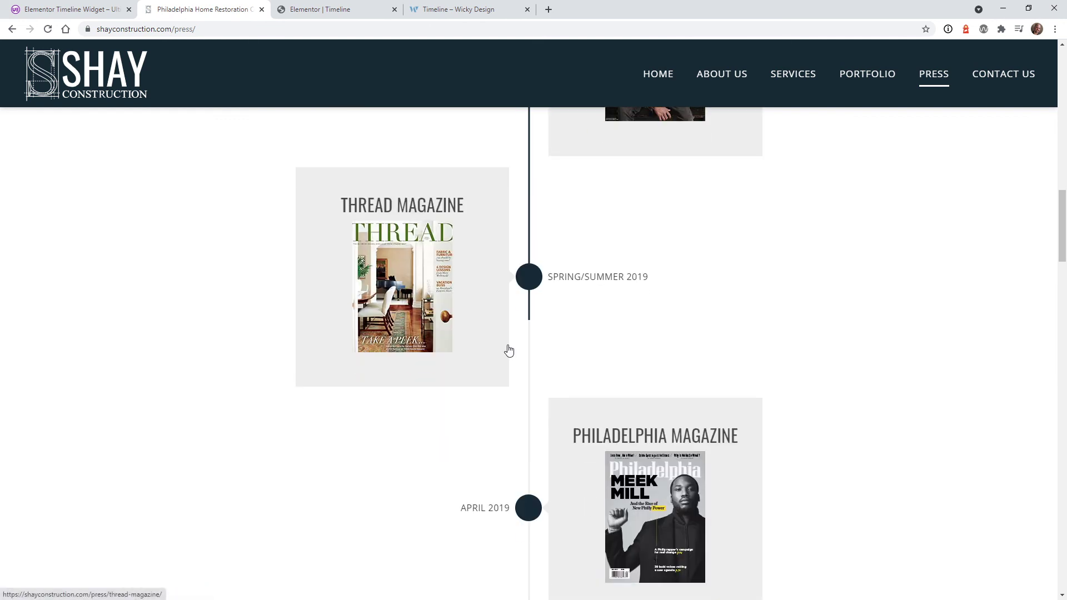
{"action": "scroll", "coordinate": [516, 339], "scroll_direction": "down", "scroll_amount": 10}
{"action": "scroll", "coordinate": [534, 339], "scroll_direction": "down", "scroll_amount": 12}
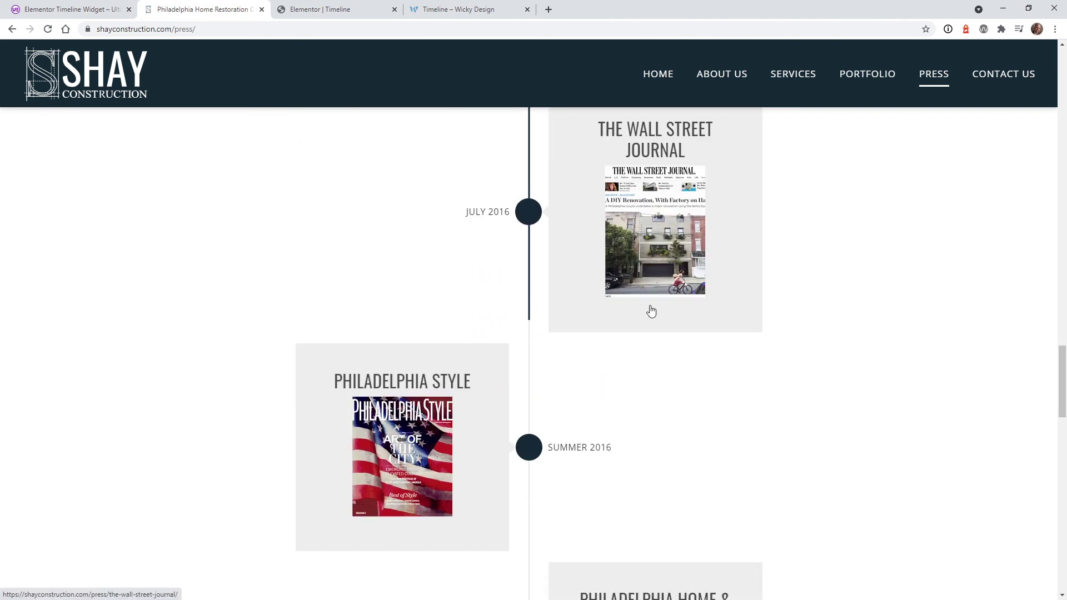
{"action": "scroll", "coordinate": [679, 341], "scroll_direction": "down", "scroll_amount": 5}
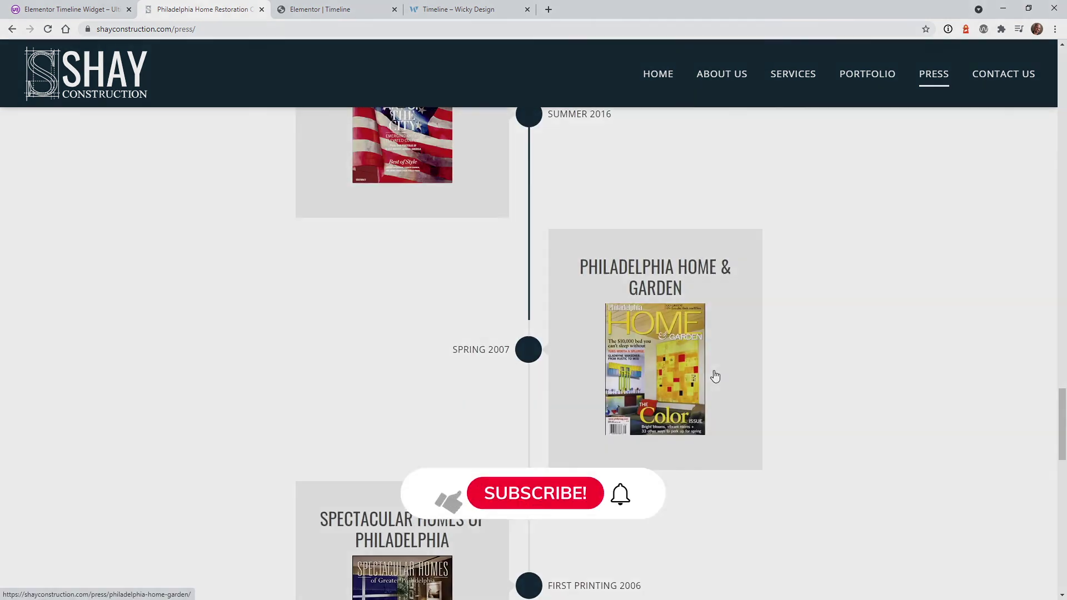